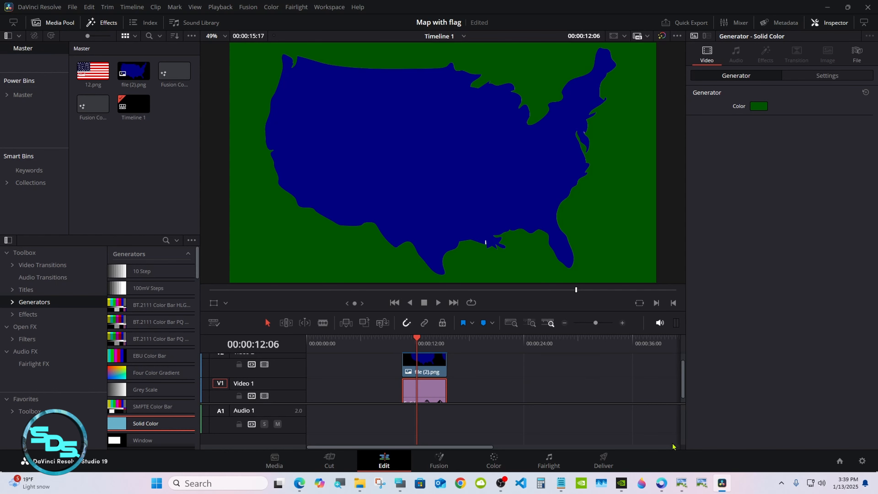
# Switch to the Pixillion image converter to view the map file's SVG conversion settings, and minimize it
pyautogui.click(702, 482)
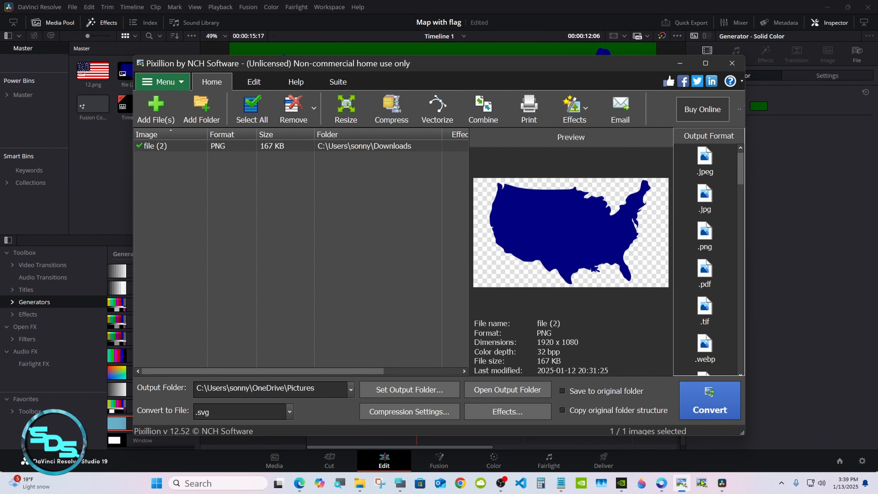
pyautogui.click(680, 66)
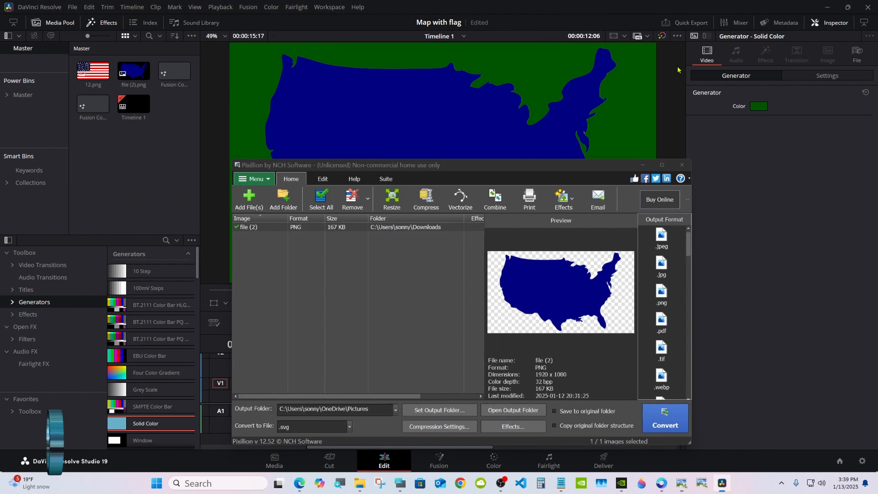
# Clear the timeline by removing the file (2).png map clip and the green Solid Color clip
pyautogui.moveTo(458, 360); pyautogui.dragTo(425, 385)
pyautogui.rightClick(426, 385)
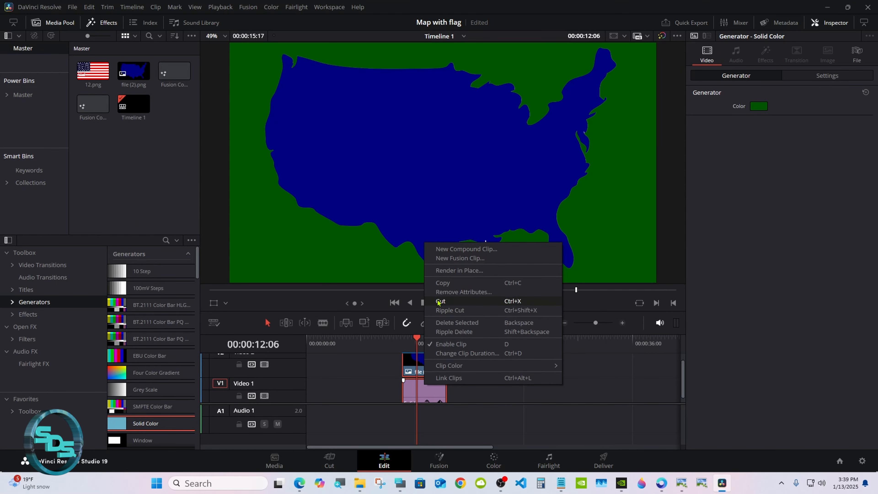
pyautogui.click(427, 390)
pyautogui.click(462, 368)
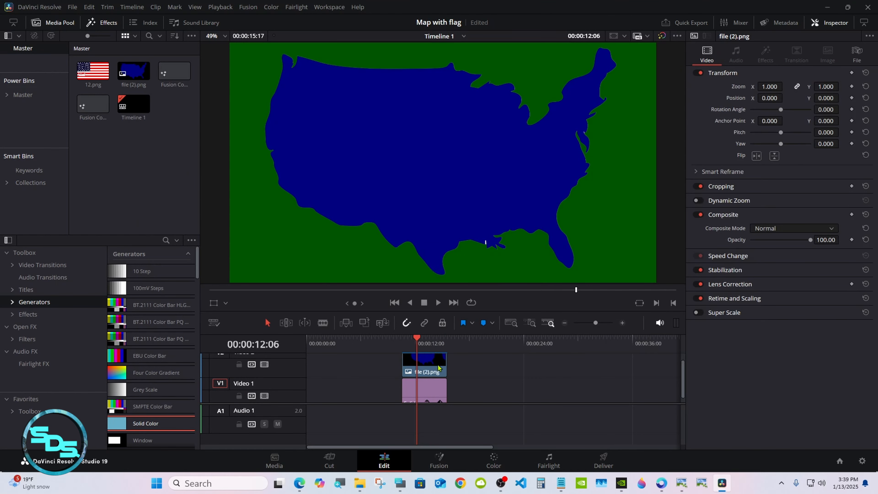
pyautogui.rightClick(438, 368)
pyautogui.click(457, 171)
pyautogui.moveTo(409, 392); pyautogui.dragTo(314, 391)
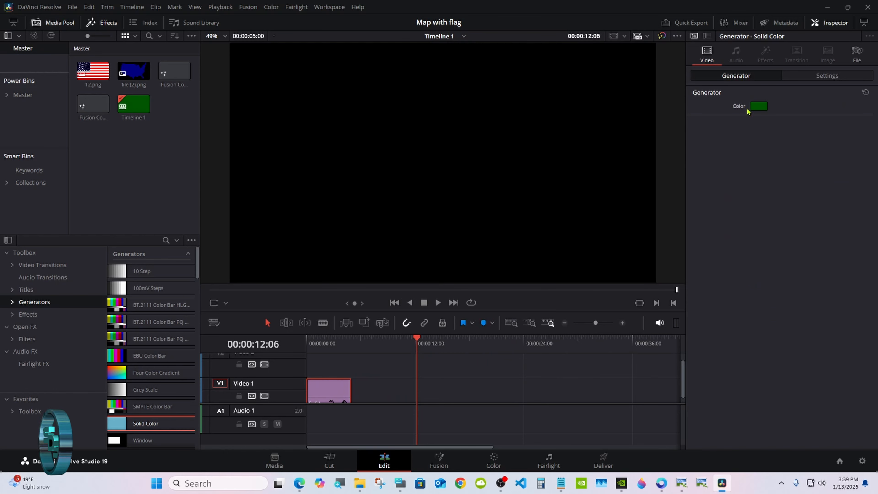
pyautogui.rightClick(332, 382)
pyautogui.click(348, 308)
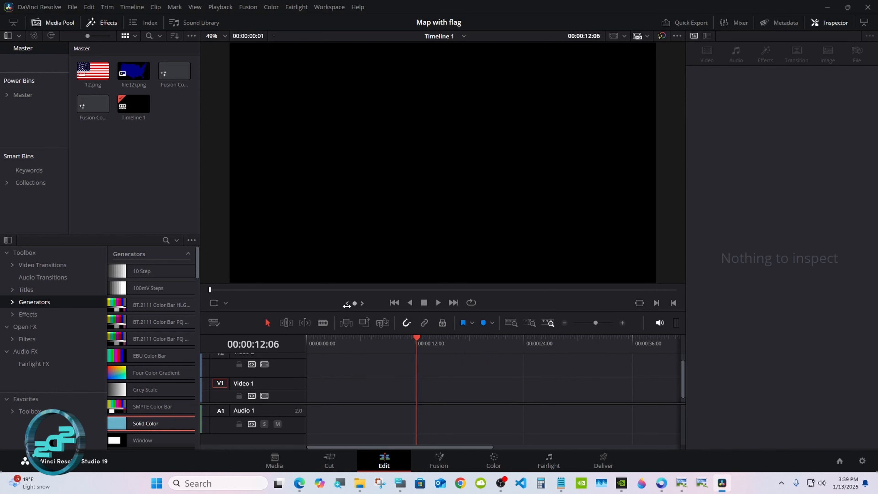
pyautogui.moveTo(349, 333); pyautogui.dragTo(351, 343)
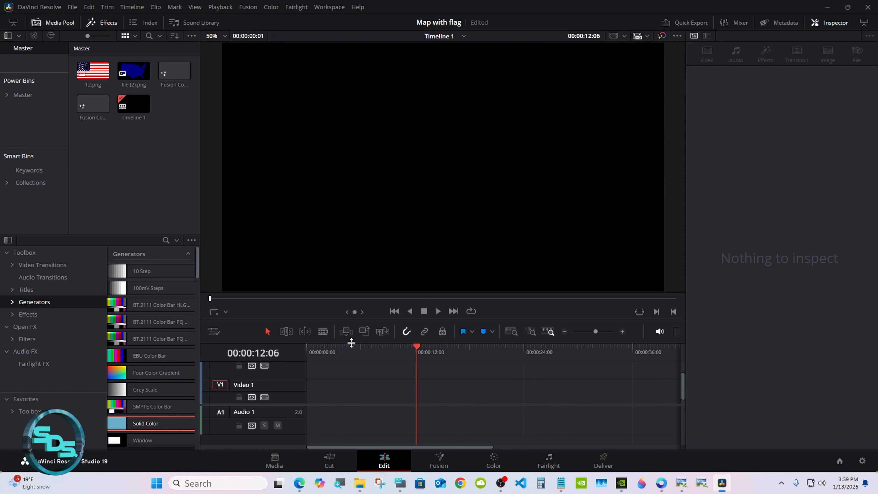
# Create a 5-second Fusion composition named Fusion Composition 3 at 30 fps and place it at the start of Video 1
pyautogui.rightClick(179, 151)
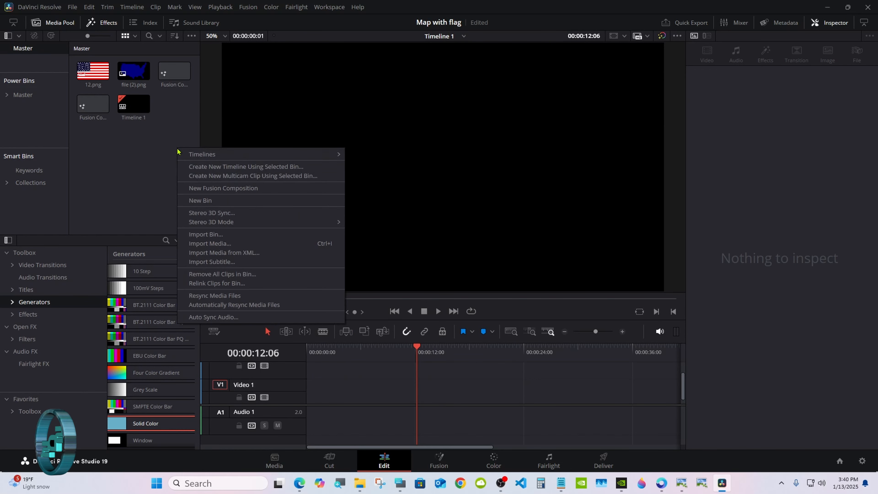
pyautogui.click(280, 188)
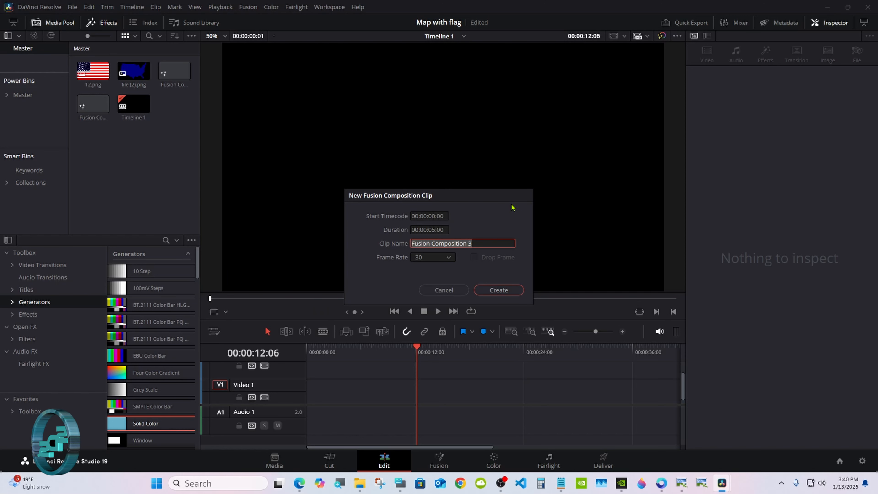
pyautogui.click(499, 290)
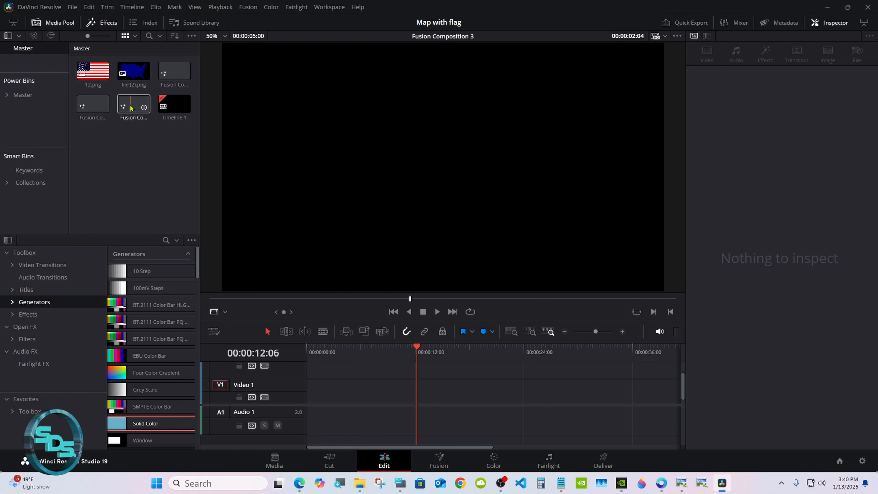
pyautogui.moveTo(134, 104); pyautogui.dragTo(327, 393)
# Open the new composition in Fusion from its first frame and move MediaOut1 to the far right of the node graph
pyautogui.click(307, 353)
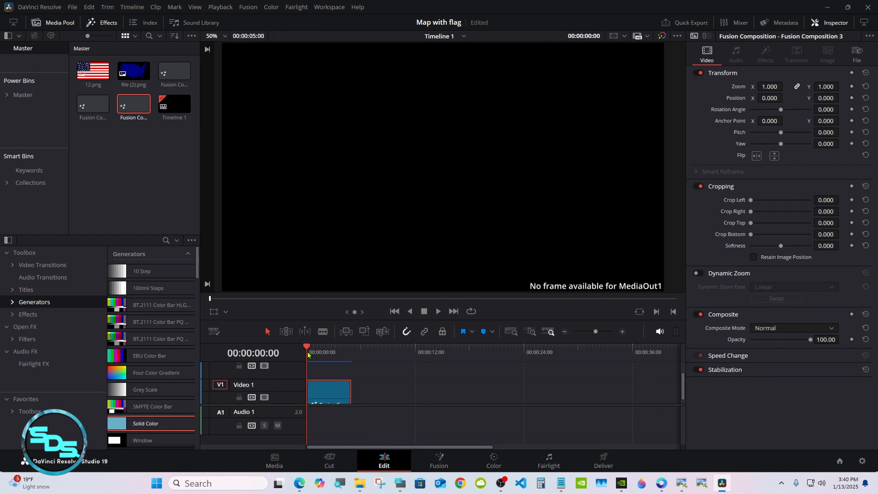
pyautogui.click(439, 460)
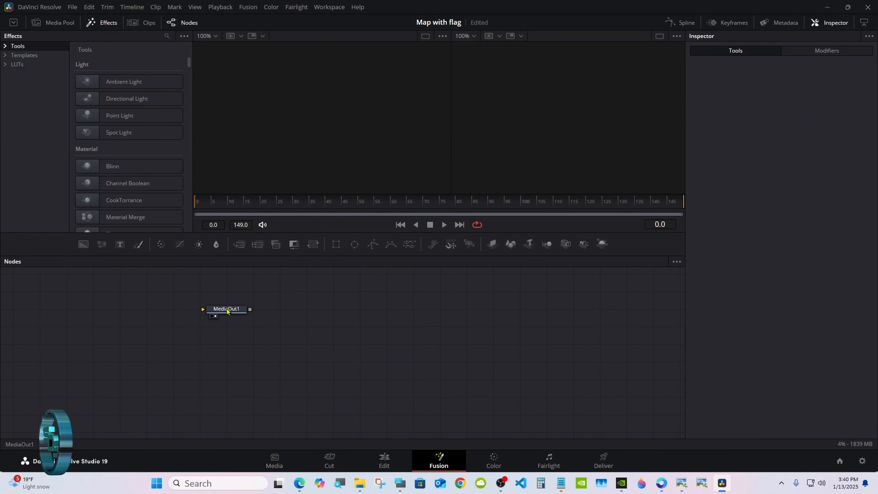
pyautogui.moveTo(219, 311); pyautogui.dragTo(592, 329)
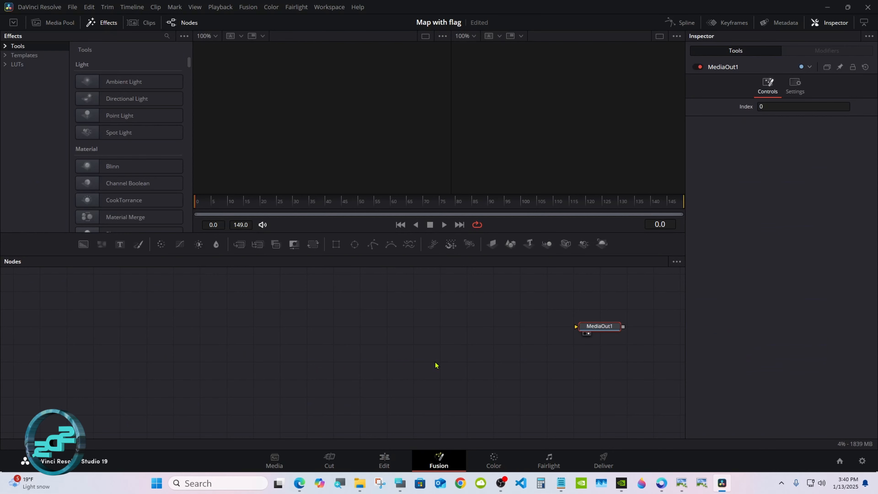
# Open the On-Screen Keyboard and place it below the Inspector settings
pyautogui.click(400, 483)
pyautogui.moveTo(654, 295); pyautogui.dragTo(656, 353)
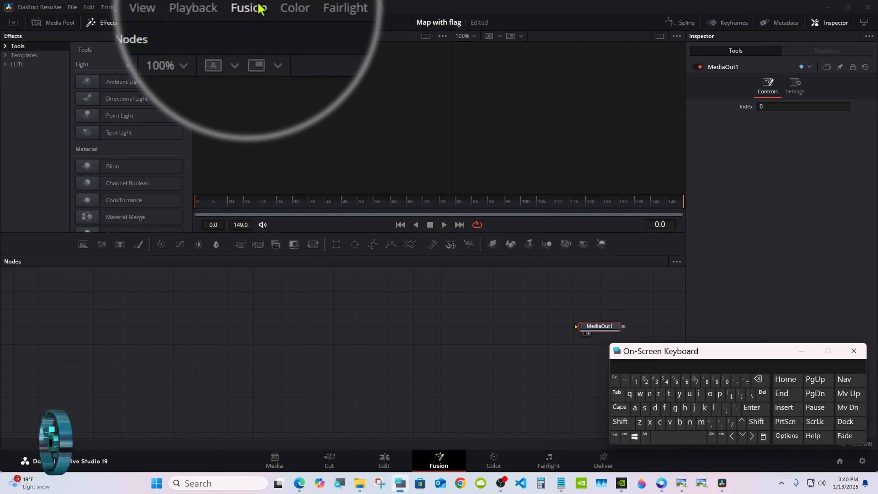
# Import file (2).svg from the Pictures folder into the composition at an image size of 1920 x 1080
pyautogui.click(250, 7)
pyautogui.moveTo(288, 71)
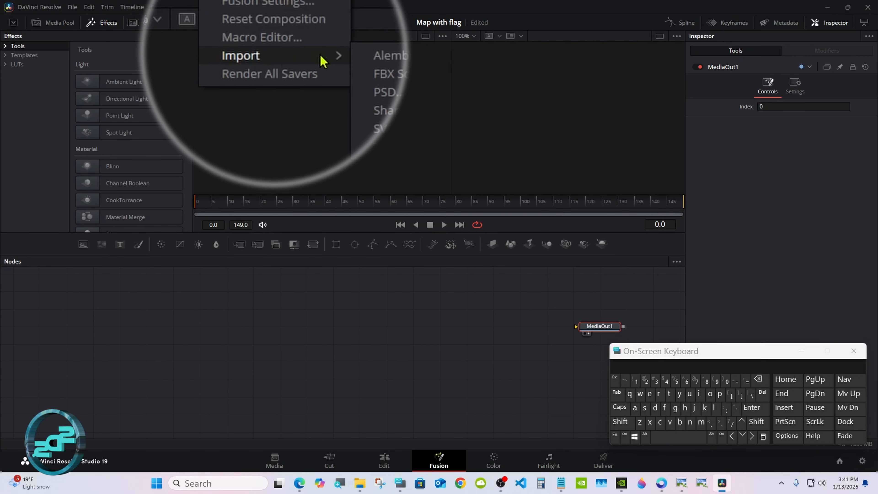
pyautogui.click(325, 93)
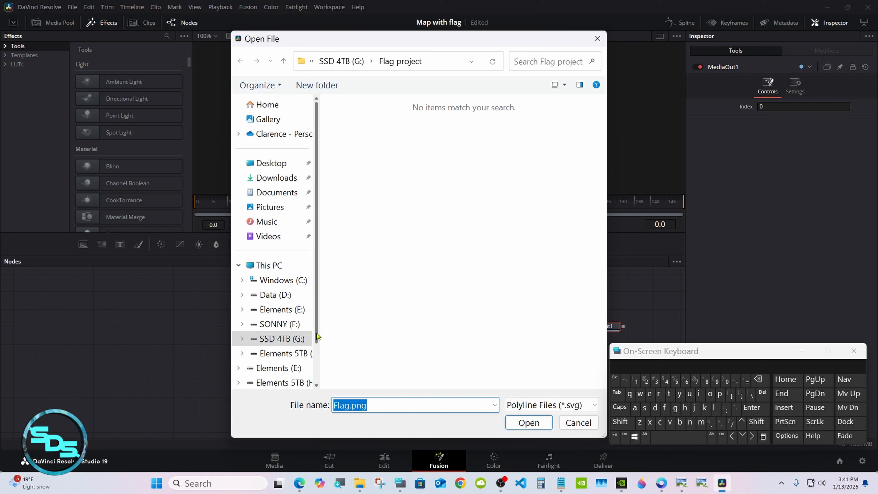
pyautogui.click(290, 208)
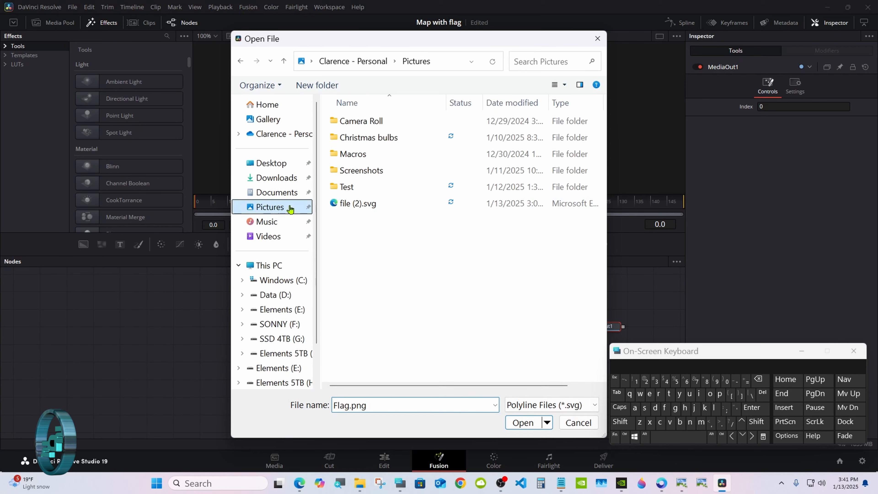
pyautogui.click(397, 204)
pyautogui.click(397, 204)
pyautogui.doubleClick(418, 205)
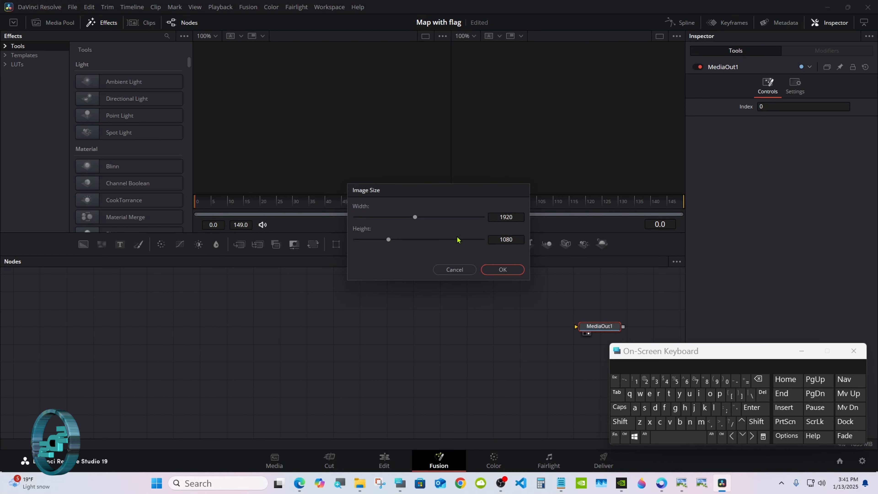
pyautogui.click(497, 272)
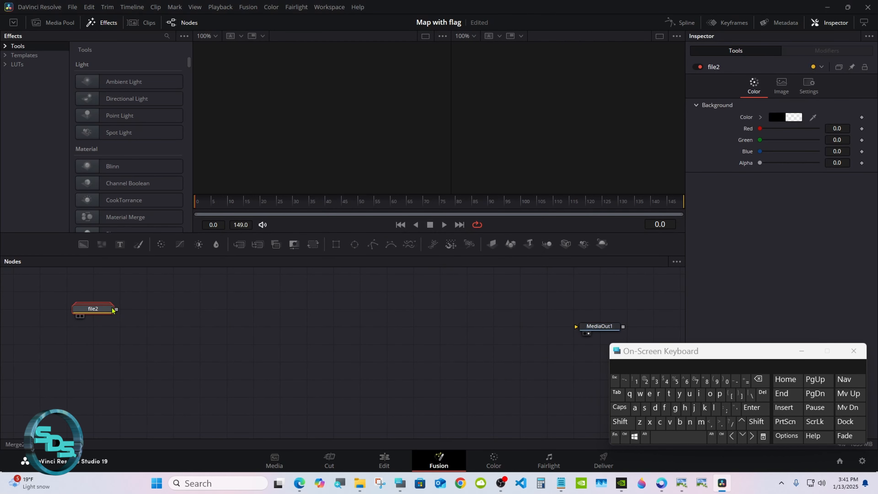
# Ungroup the imported file2 node and move path2 above the other nodes, showing it in the first viewer
pyautogui.rightClick(151, 311)
pyautogui.click(178, 145)
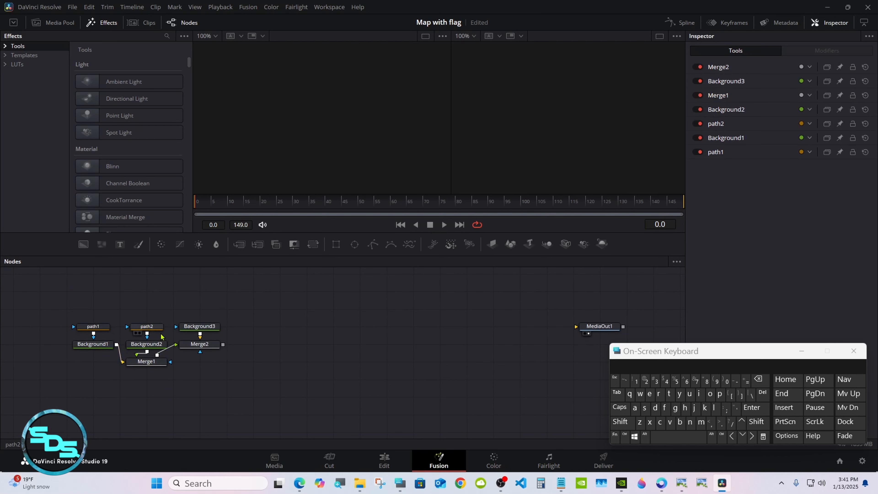
pyautogui.moveTo(137, 332); pyautogui.dragTo(137, 299)
pyautogui.click(137, 298)
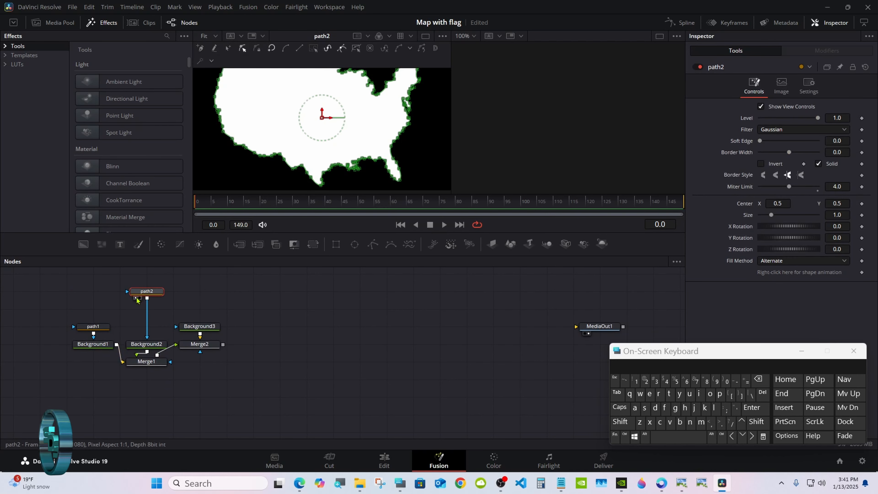
# Remove path1 and all the imported Background and Merge nodes, keeping only path2 and MediaOut1
pyautogui.click(93, 328)
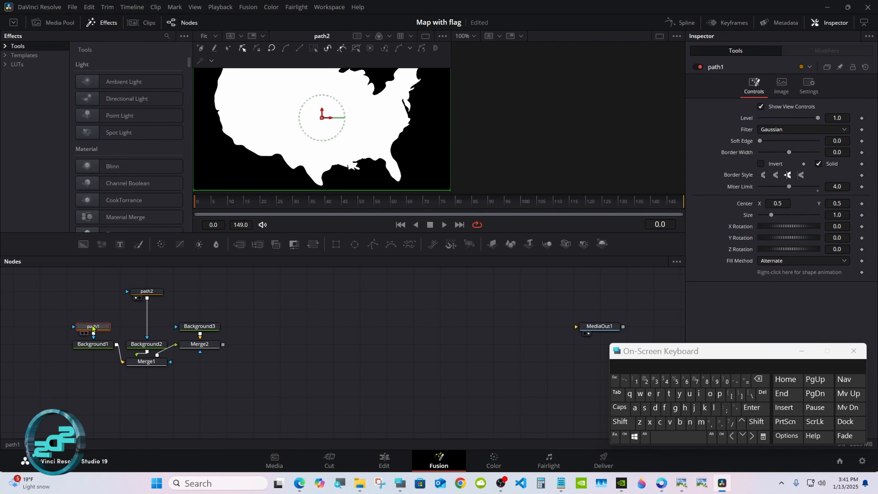
pyautogui.moveTo(53, 310); pyautogui.dragTo(227, 374)
pyautogui.rightClick(201, 347)
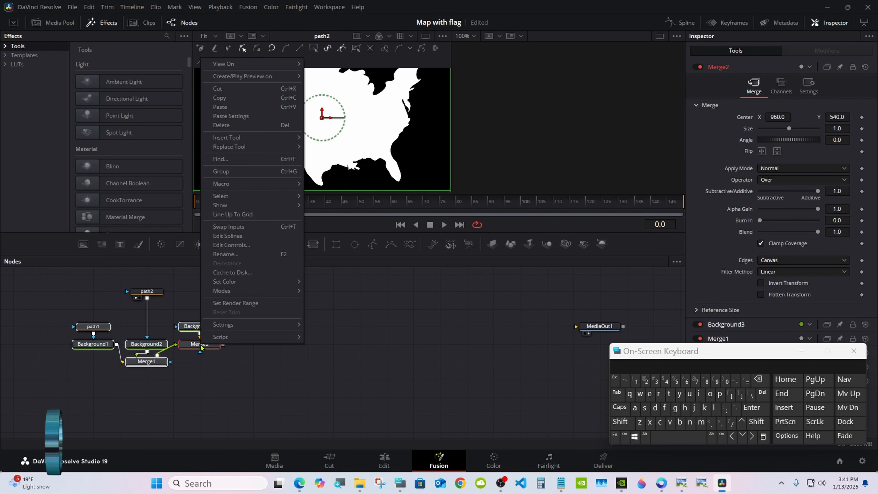
pyautogui.click(227, 91)
pyautogui.click(152, 292)
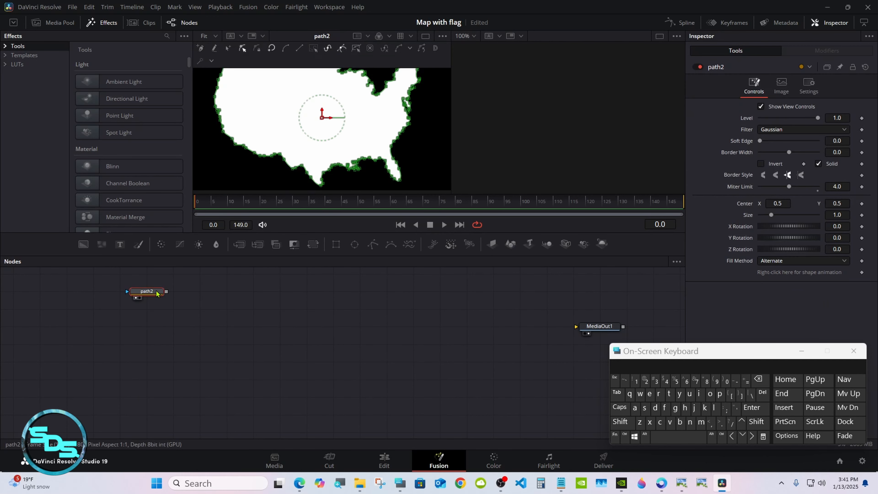
pyautogui.click(298, 343)
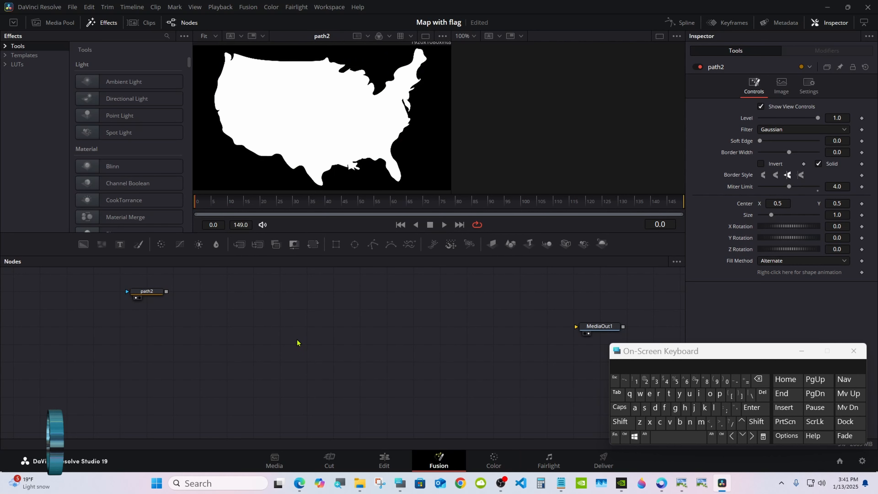
# Add an sPolygon node to the composition using the Select Tool search
pyautogui.click(620, 421)
pyautogui.click(666, 436)
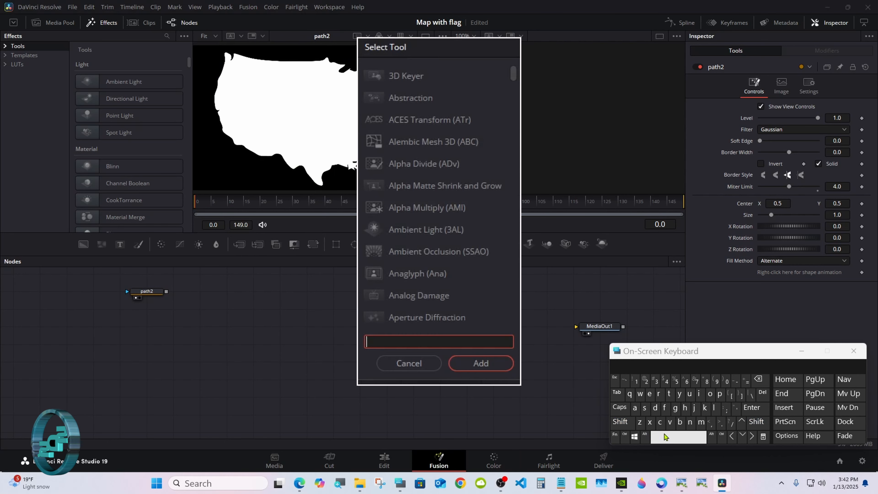
pyautogui.click(645, 408)
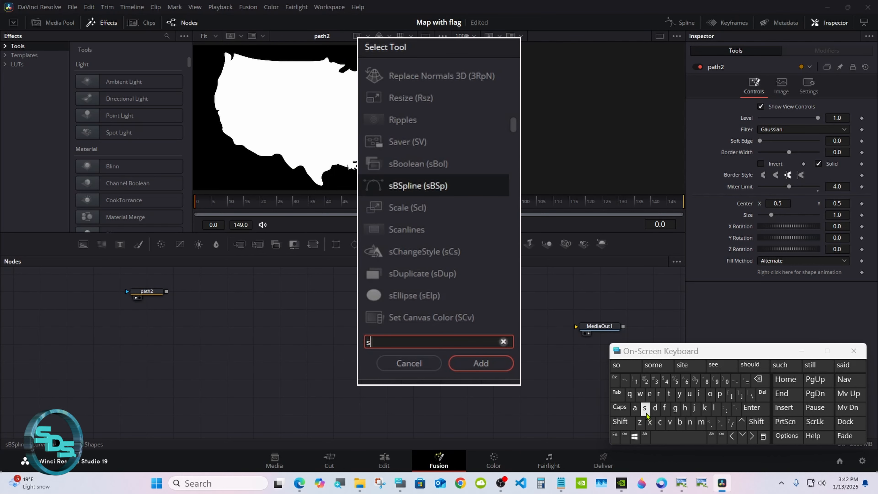
pyautogui.click(722, 401)
pyautogui.click(710, 395)
pyautogui.click(401, 99)
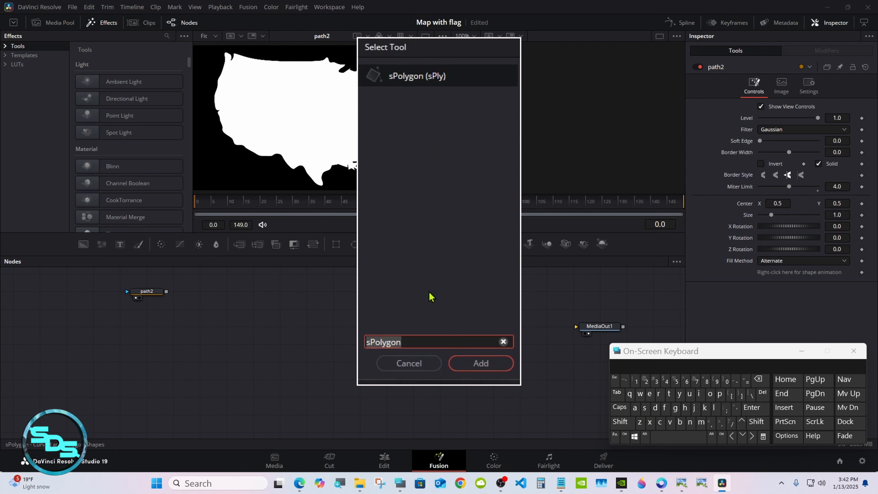
pyautogui.click(475, 362)
# Move path2 closer to sPolygon1 and show sPolygon1 in the second viewer
pyautogui.moveTo(146, 291); pyautogui.dragTo(199, 309)
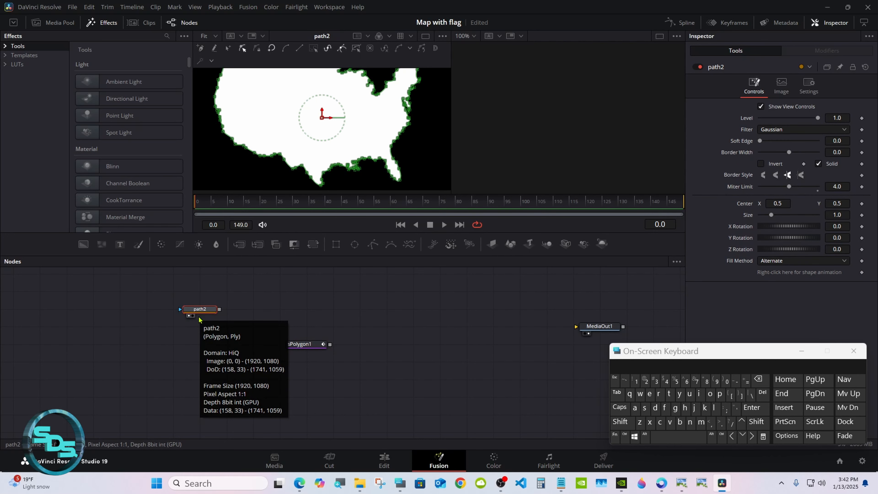
pyautogui.click(294, 352)
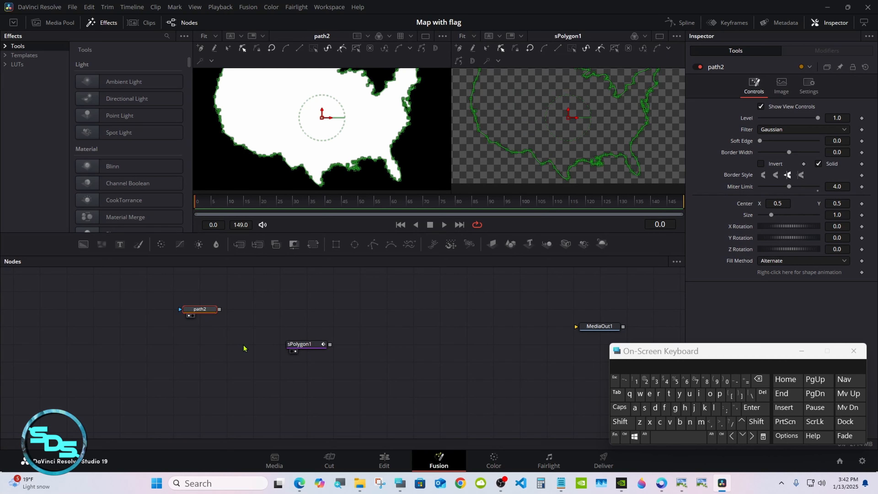
# Copy path2's polyline with all the USA outline points selected in the first viewer
pyautogui.rightClick(318, 153)
pyautogui.moveTo(320, 155)
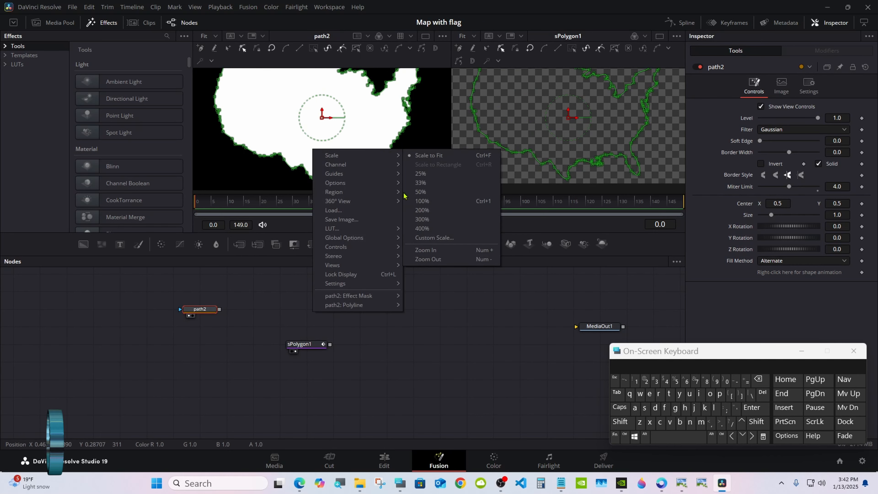
pyautogui.click(414, 262)
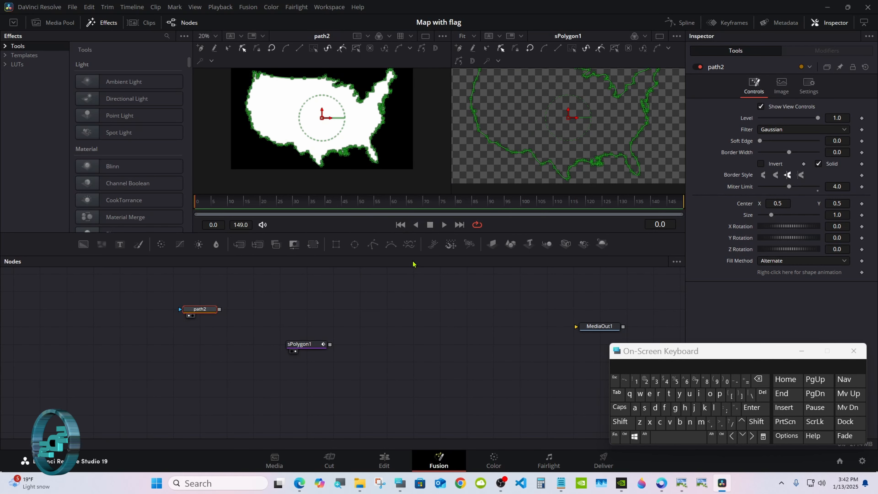
pyautogui.moveTo(413, 256); pyautogui.dragTo(413, 319)
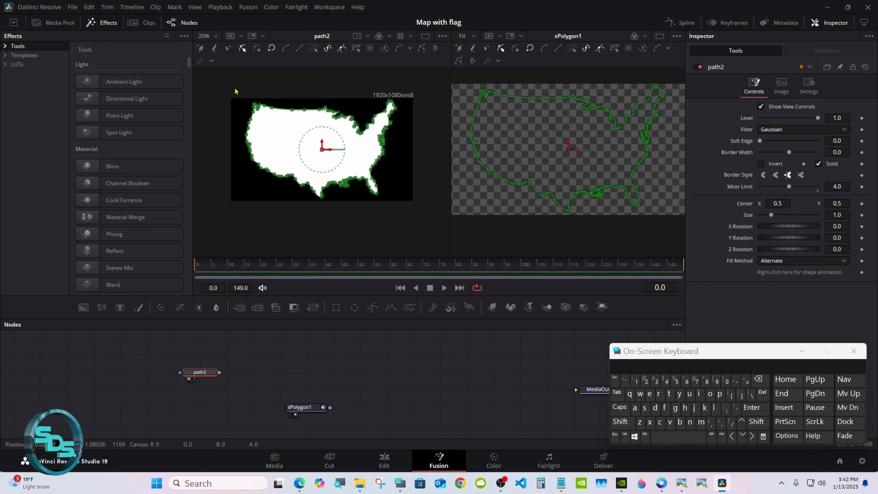
pyautogui.moveTo(227, 90); pyautogui.dragTo(410, 220)
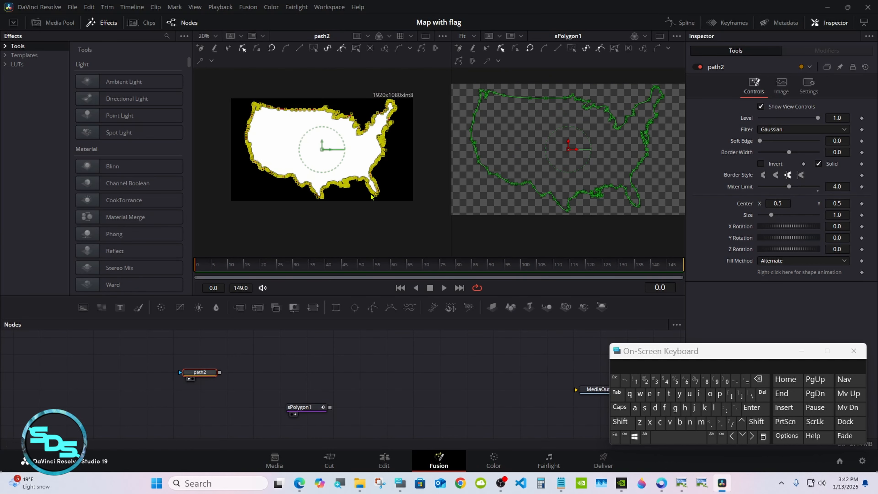
pyautogui.rightClick(372, 190)
pyautogui.moveTo(420, 347)
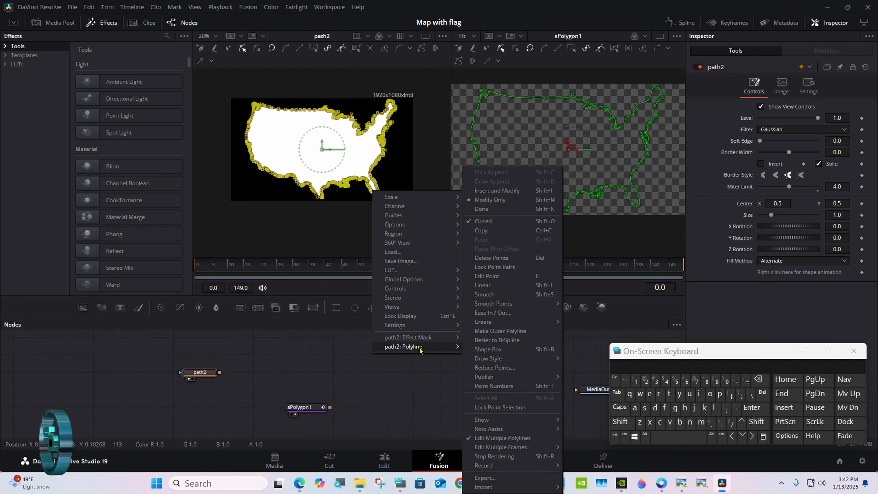
pyautogui.click(496, 231)
# Paste the copied outline into sPolygon1's polyline and move the sPolygon1 node level with MediaOut1
pyautogui.click(308, 412)
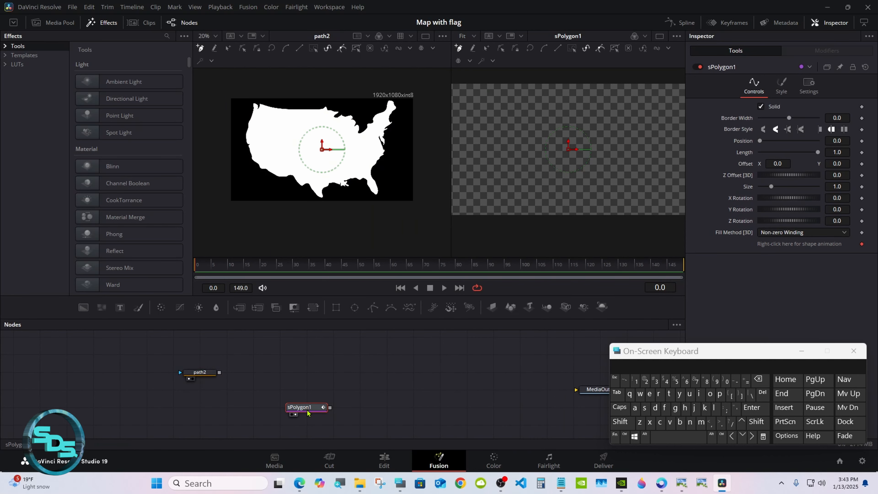
pyautogui.rightClick(497, 134)
pyautogui.moveTo(553, 236)
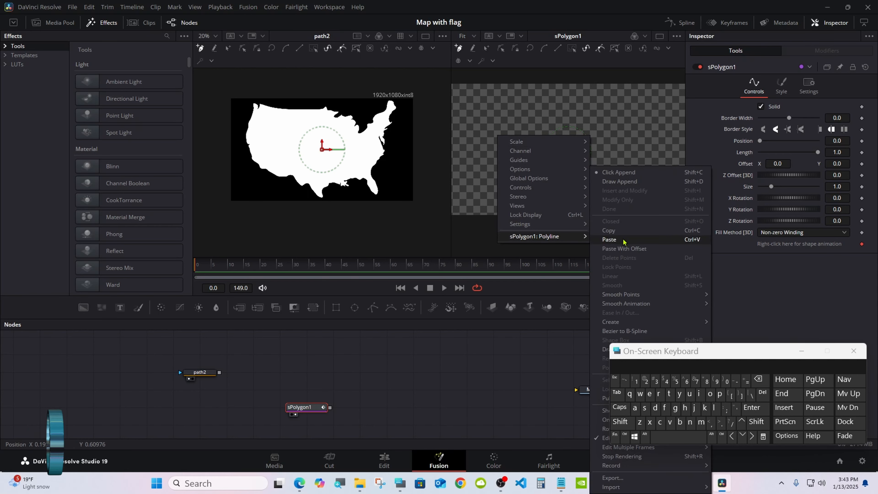
pyautogui.click(609, 240)
pyautogui.moveTo(324, 411); pyautogui.dragTo(324, 393)
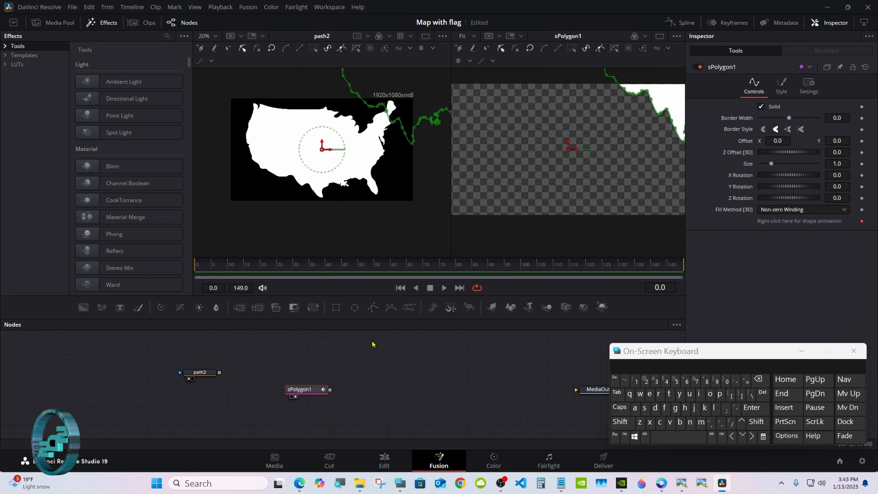
# Scale the path2 view to fit and add an sTransform node after sPolygon1 using the Select Tool search
pyautogui.moveTo(378, 318); pyautogui.dragTo(378, 281)
pyautogui.rightClick(342, 155)
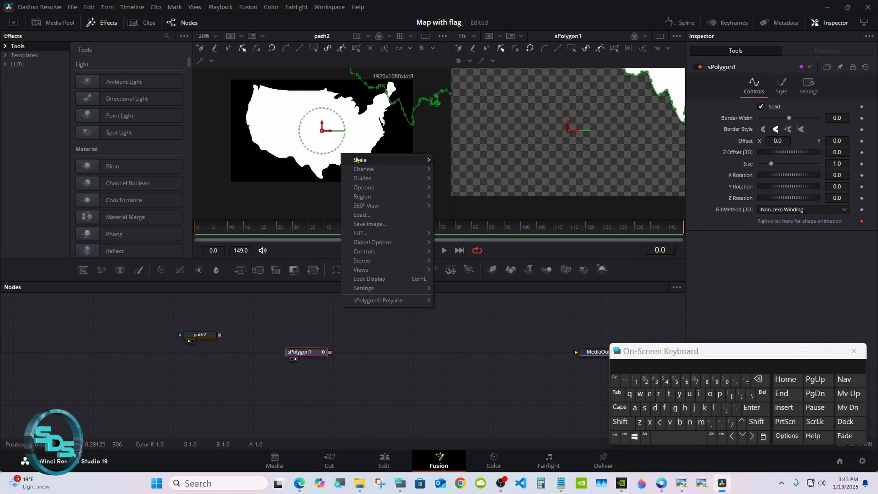
pyautogui.moveTo(358, 160)
pyautogui.click(452, 160)
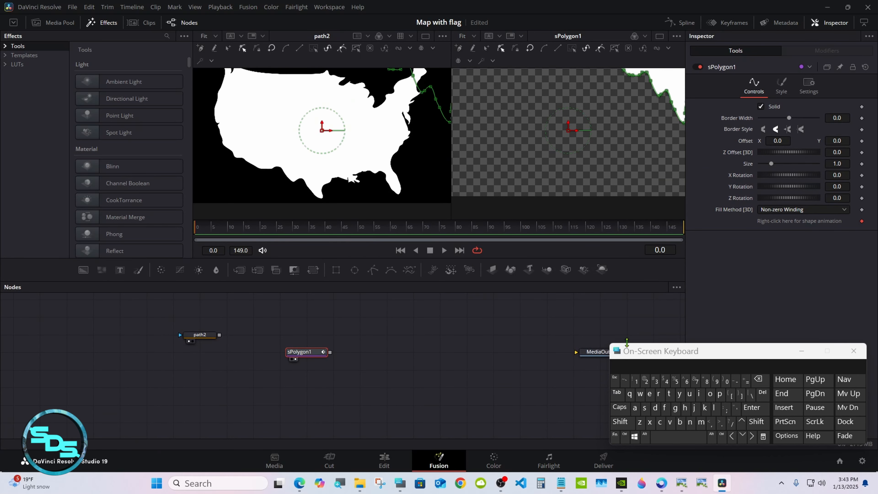
pyautogui.moveTo(630, 355); pyautogui.dragTo(649, 332)
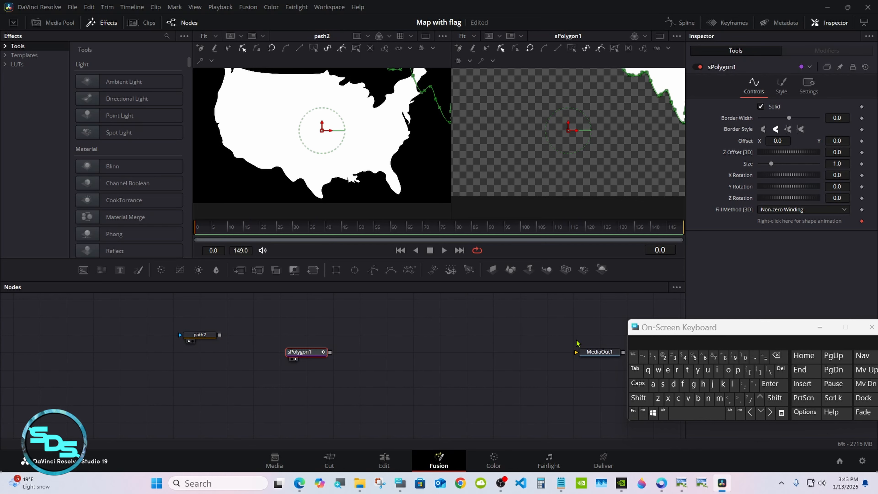
pyautogui.click(639, 397)
pyautogui.click(678, 413)
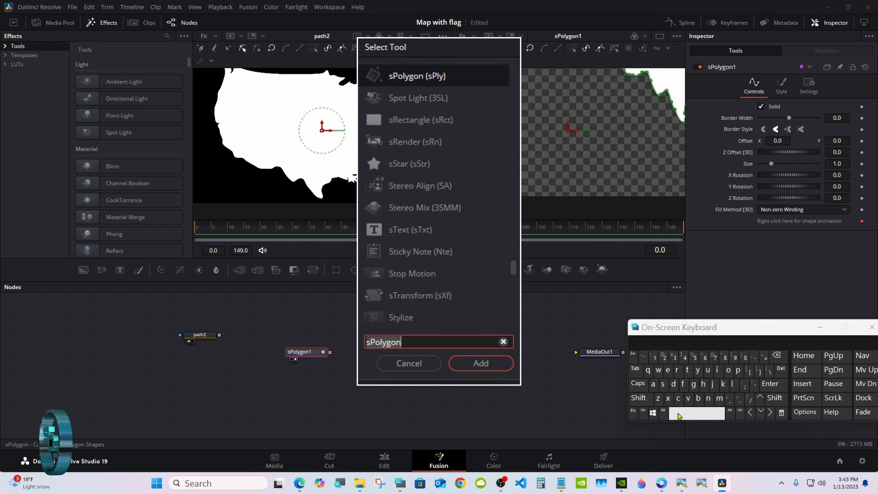
pyautogui.click(662, 384)
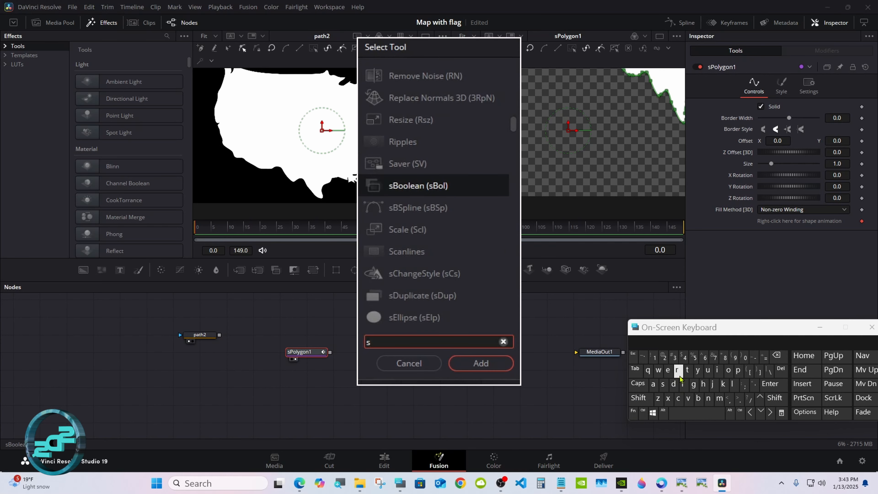
pyautogui.click(688, 370)
pyautogui.click(677, 370)
pyautogui.click(424, 162)
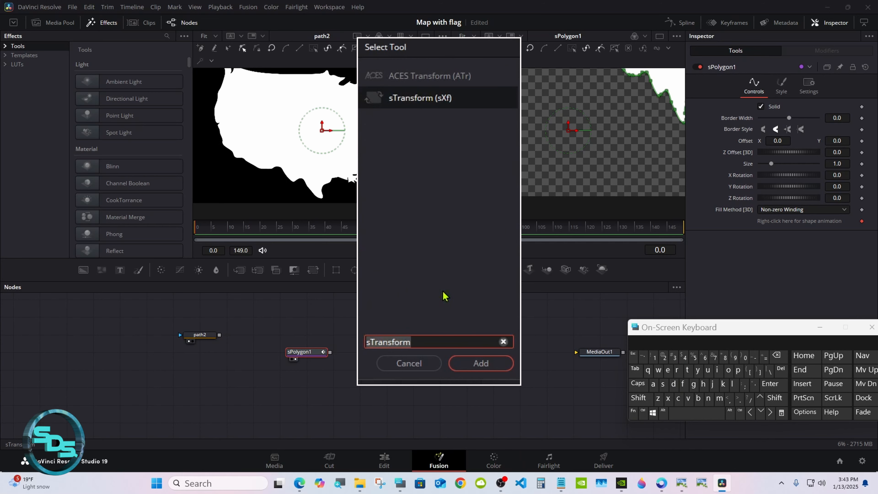
pyautogui.click(467, 363)
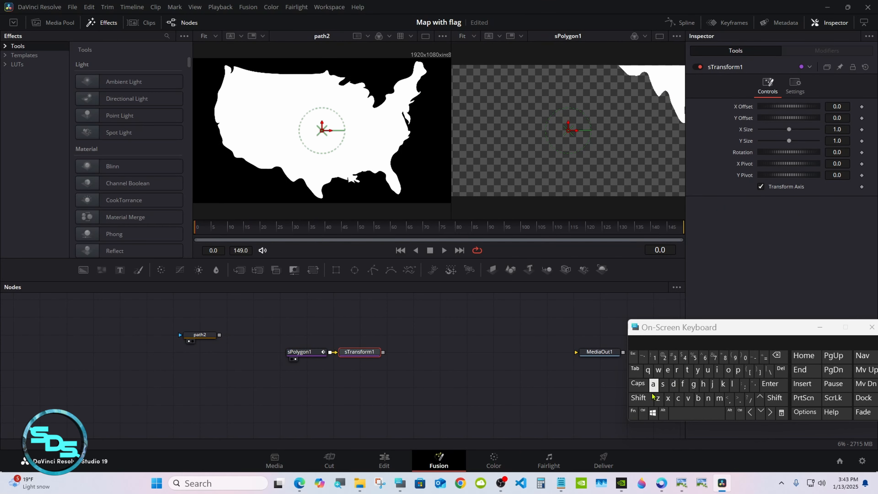
# Add an Extrude 3D node after sTransform1 using the Select Tool search
pyautogui.click(638, 397)
pyautogui.click(687, 415)
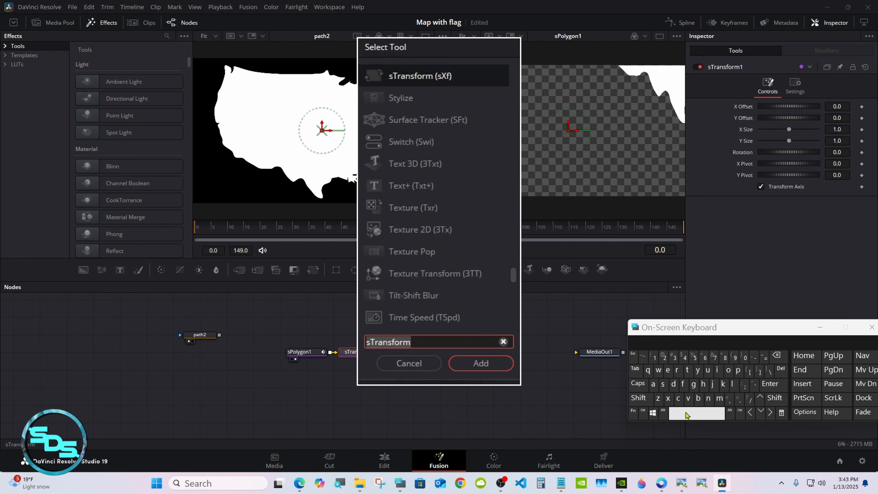
pyautogui.click(668, 369)
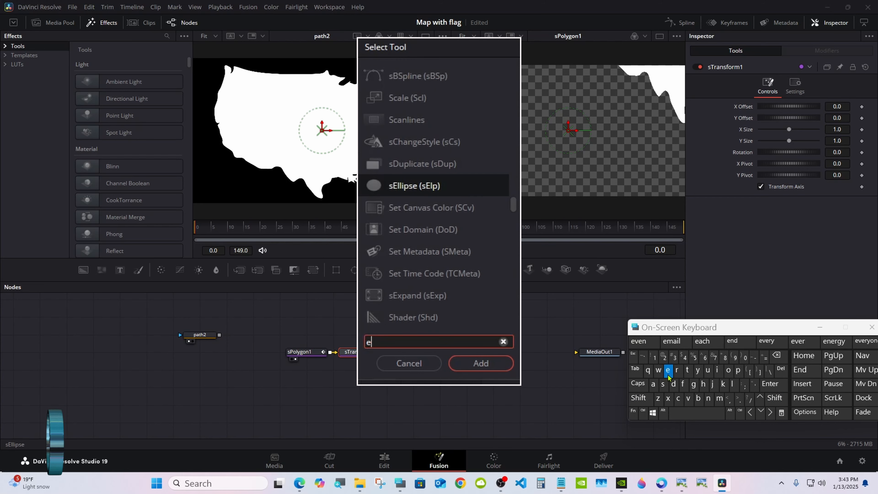
pyautogui.click(668, 398)
pyautogui.click(688, 370)
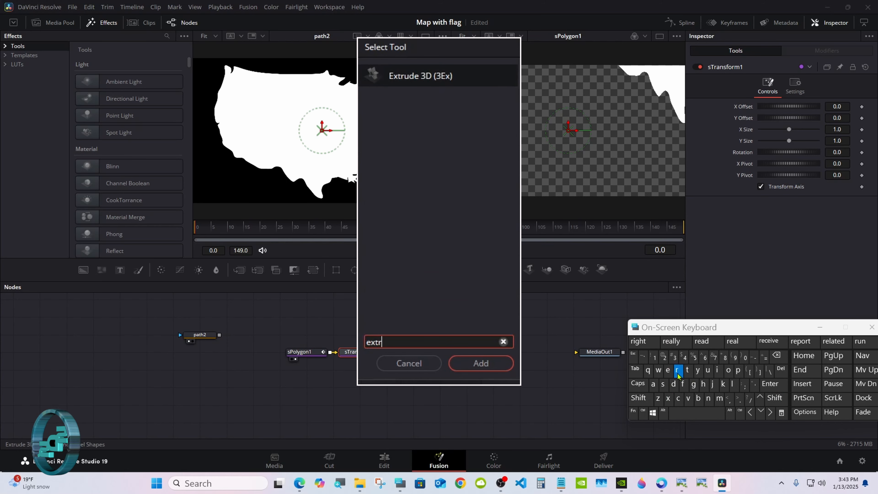
pyautogui.click(415, 85)
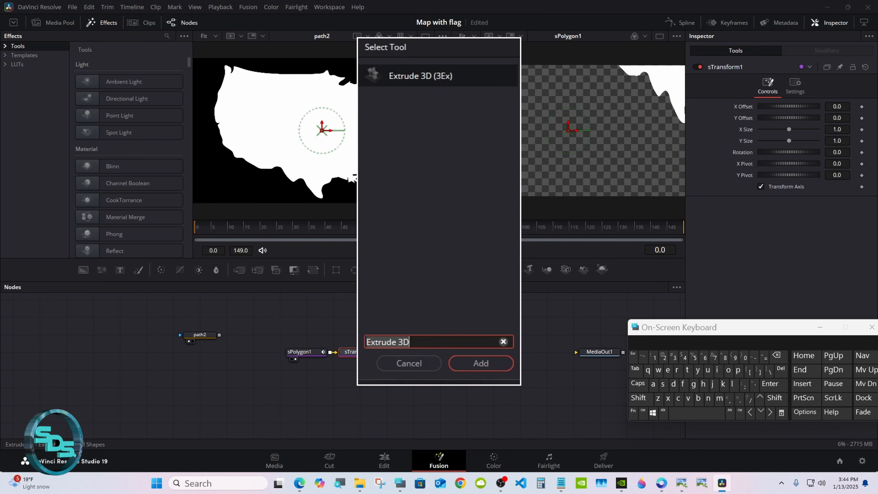
pyautogui.click(465, 368)
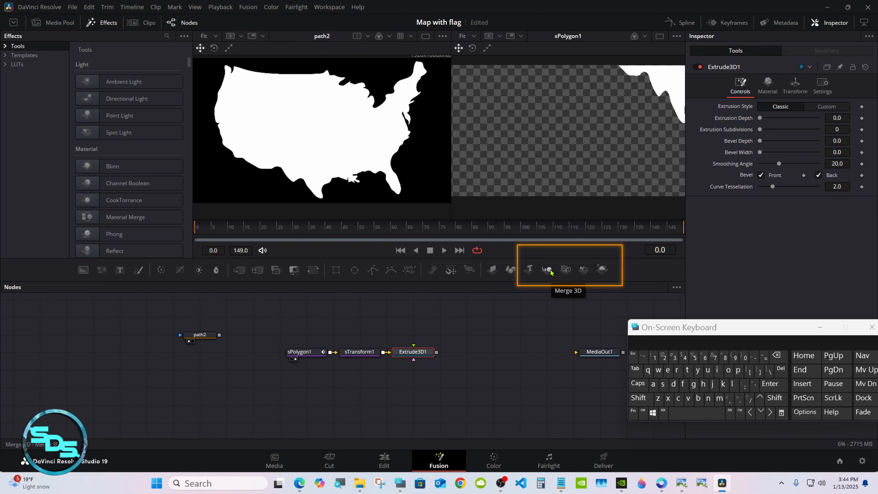
# Add Merge 3D and Renderer 3D nodes after Extrude3D1, with Renderer Type set to Hardware Renderer
pyautogui.click(549, 269)
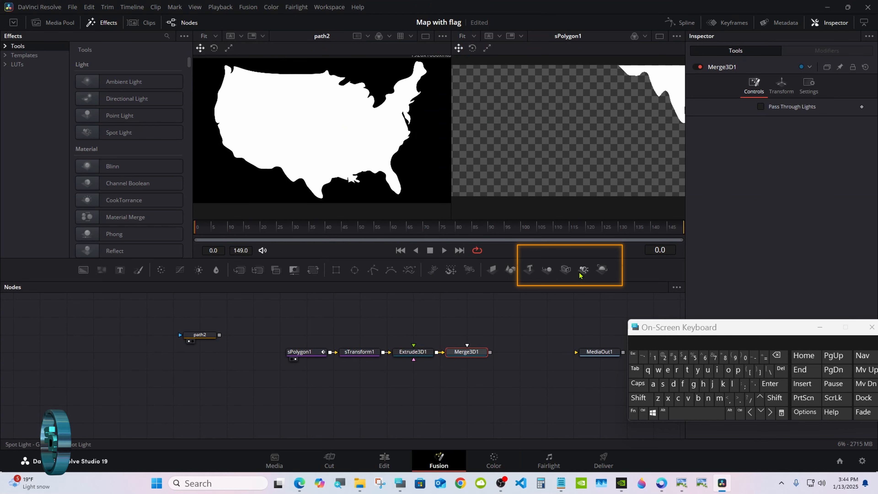
pyautogui.click(604, 270)
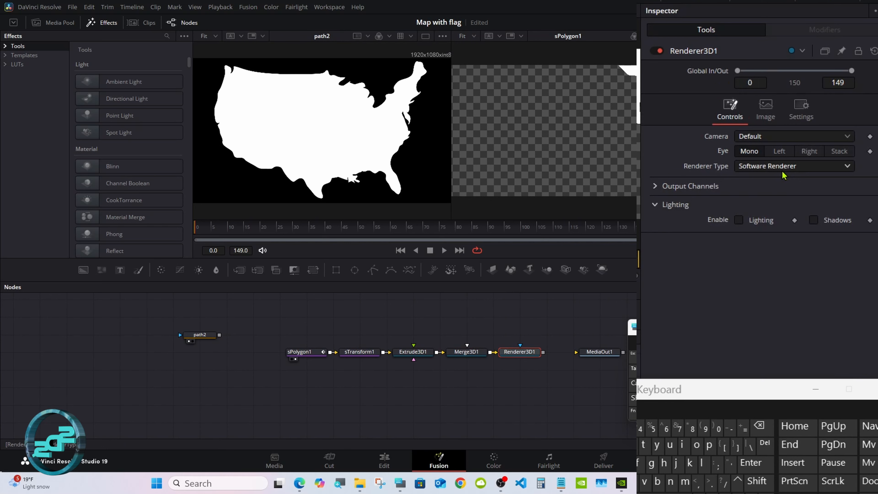
pyautogui.click(782, 172)
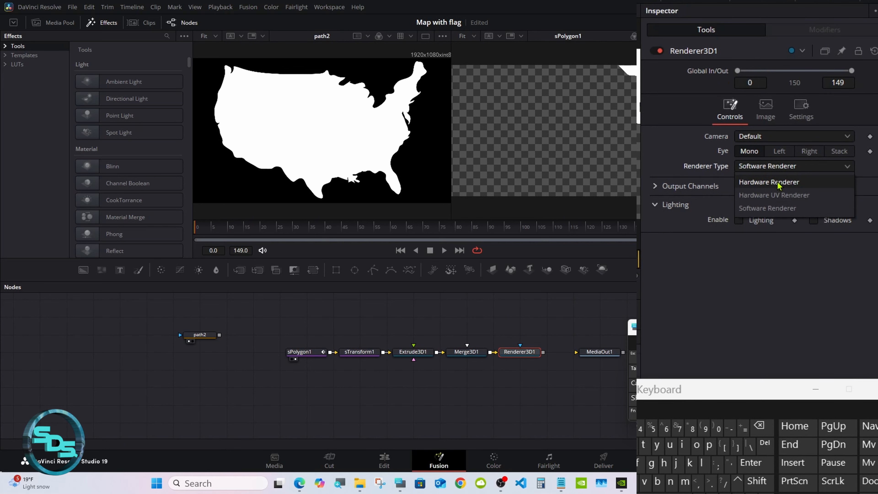
pyautogui.click(777, 182)
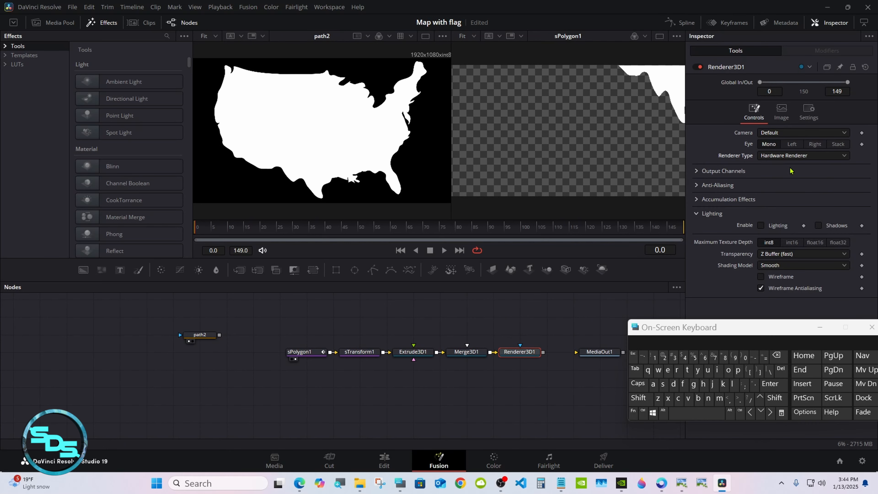
# Connect Renderer3D1 to MediaOut1 and show MediaOut1 in the second viewer
pyautogui.moveTo(543, 352); pyautogui.dragTo(587, 355)
pyautogui.click(588, 358)
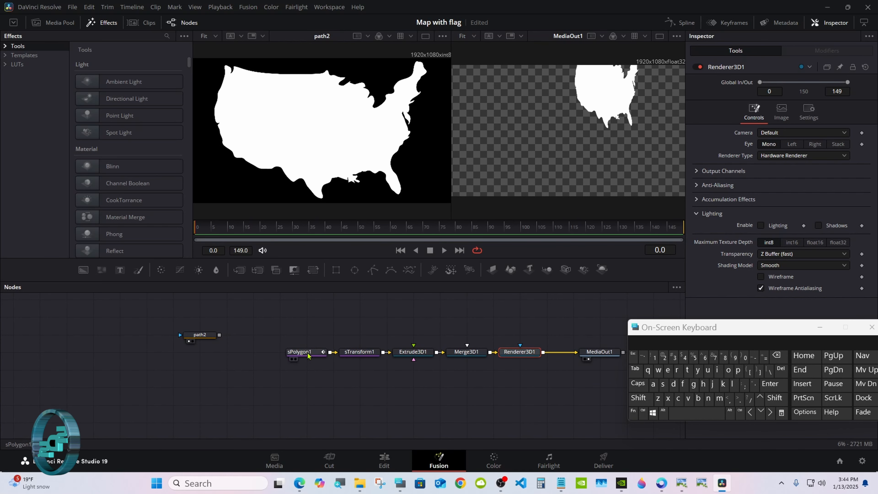
# Move sPolygon1 and sTransform1 away from Extrude3D1 to leave a gap before the extrusion node
pyautogui.moveTo(300, 352); pyautogui.dragTo(273, 352)
pyautogui.moveTo(343, 353); pyautogui.dragTo(334, 353)
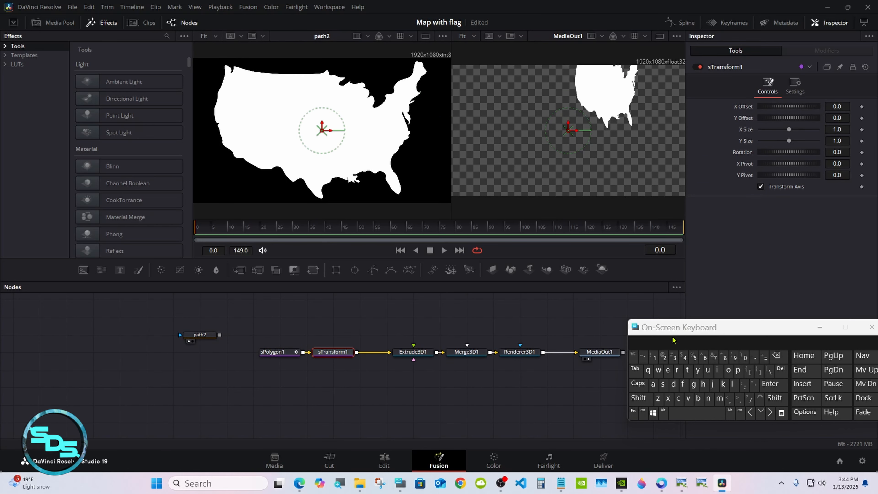
# Set sTransform1's X Offset to -0.5
pyautogui.moveTo(662, 329); pyautogui.dragTo(545, 354)
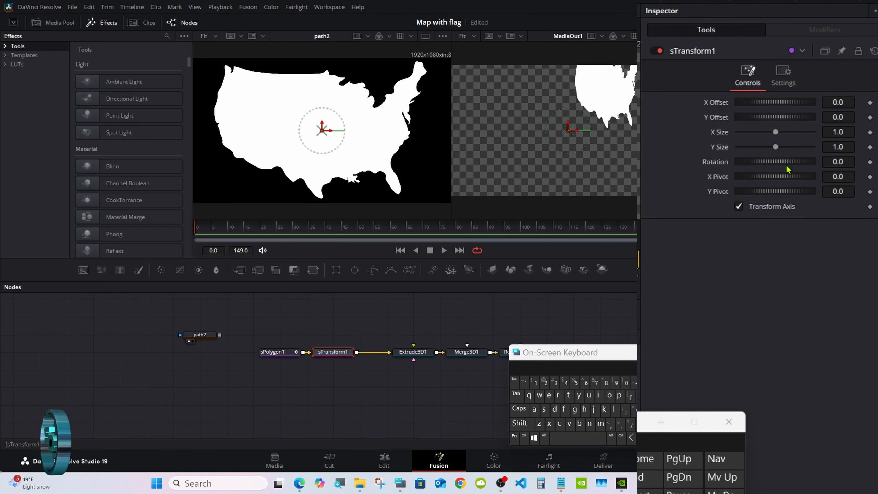
pyautogui.click(845, 101)
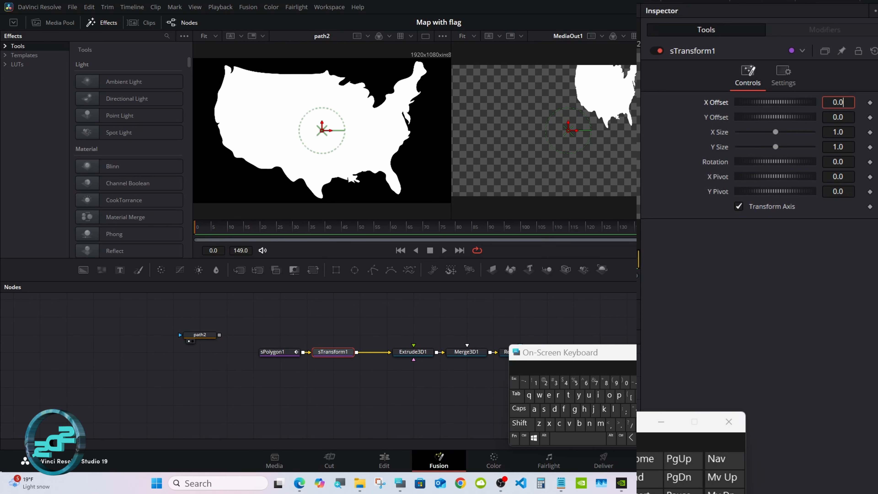
pyautogui.press('BackSpace')
pyautogui.press('BackSpace')
pyautogui.press('BackSpace')
pyautogui.click(635, 383)
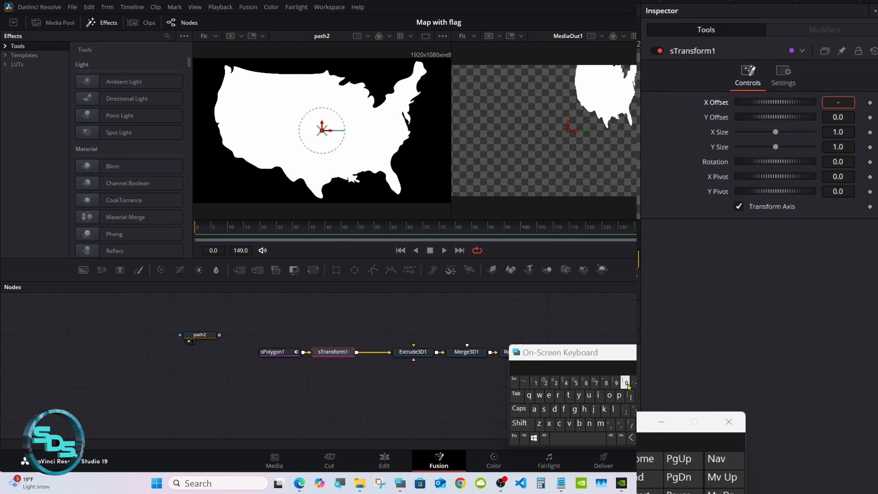
pyautogui.click(627, 384)
pyautogui.click(620, 425)
pyautogui.click(576, 382)
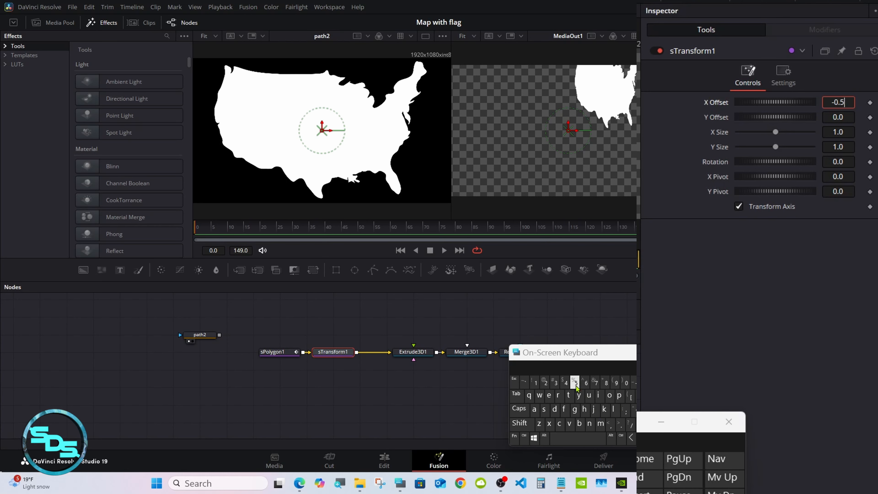
pyautogui.press('Tab')
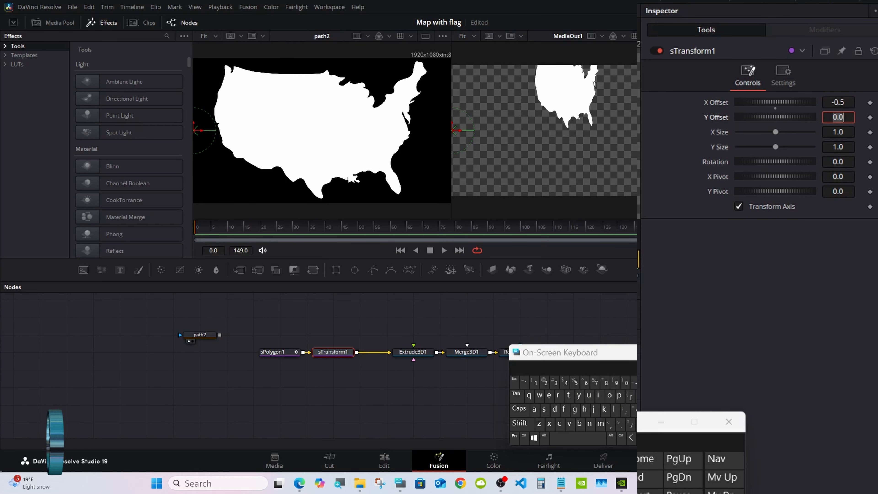
# Set sTransform1's Y Offset to -0.28
pyautogui.click(634, 383)
pyautogui.click(626, 383)
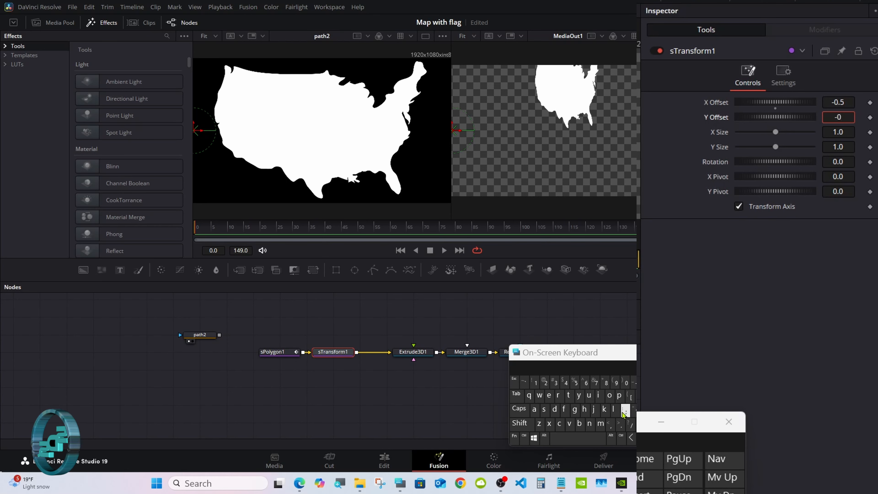
pyautogui.click(621, 424)
pyautogui.click(545, 383)
pyautogui.click(606, 383)
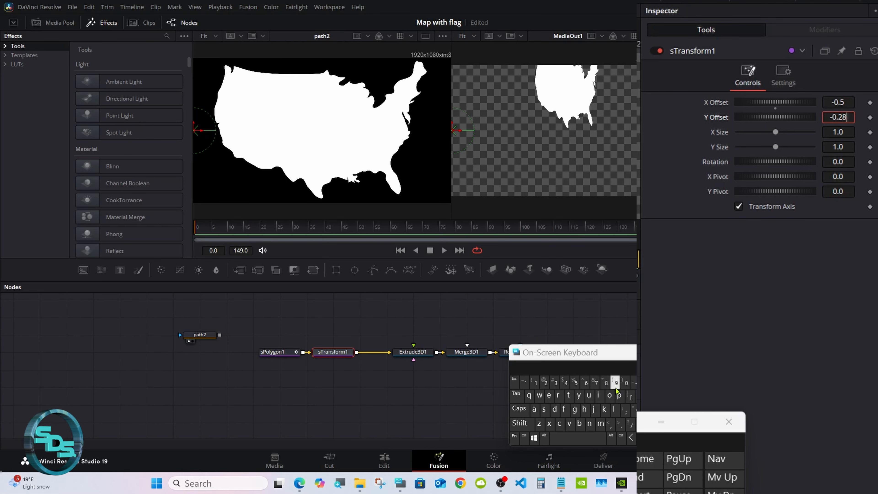
pyautogui.press('Return')
pyautogui.click(750, 346)
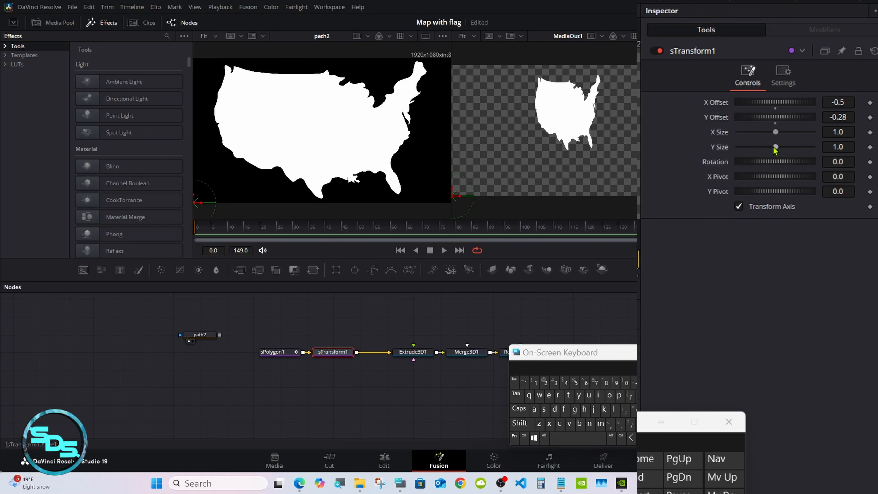
# Set sTransform1's Y Size to 1080/1920 to correct the map's proportions
pyautogui.click(844, 146)
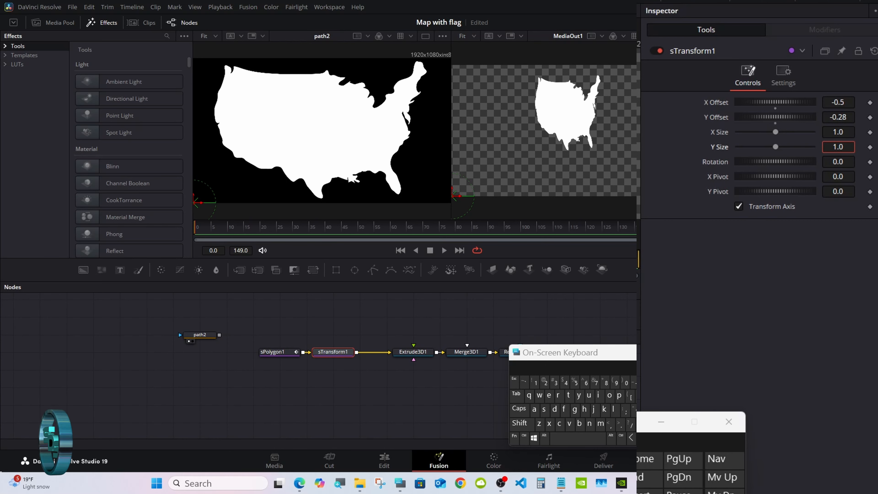
pyautogui.press('BackSpace')
pyautogui.press('BackSpace')
pyautogui.press('BackSpace')
pyautogui.click(535, 382)
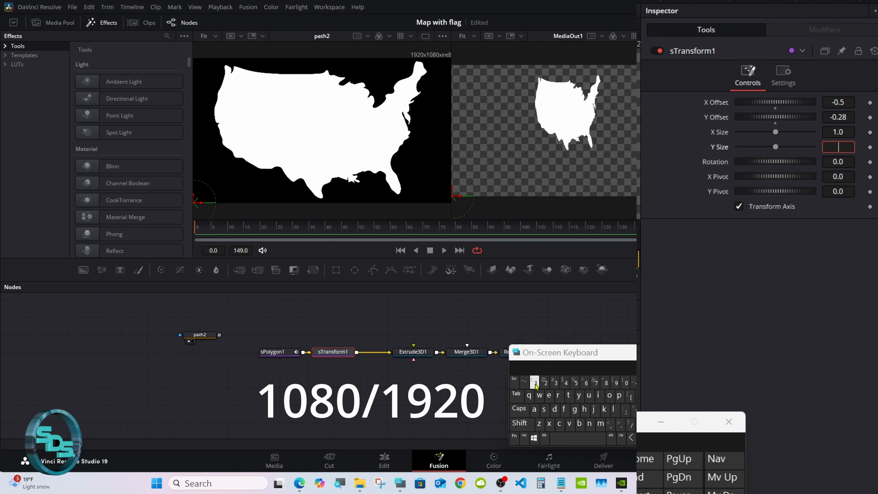
pyautogui.click(626, 383)
pyautogui.click(606, 382)
pyautogui.click(627, 382)
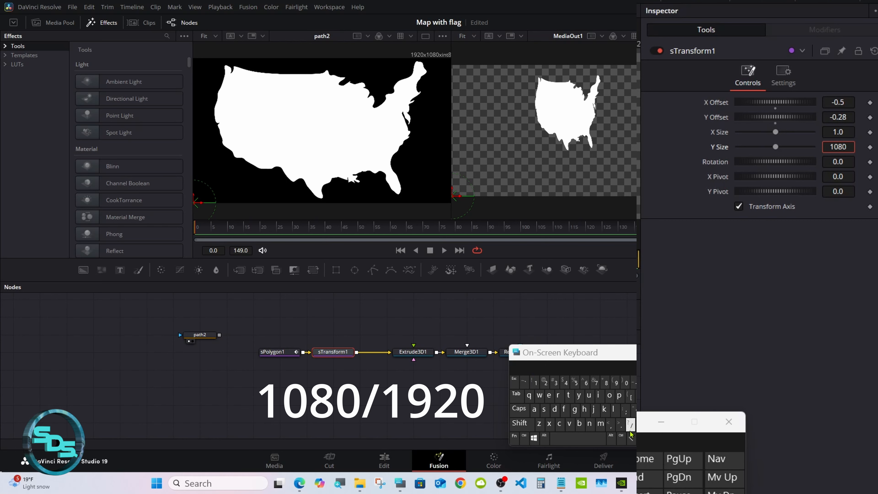
pyautogui.click(630, 425)
pyautogui.click(536, 382)
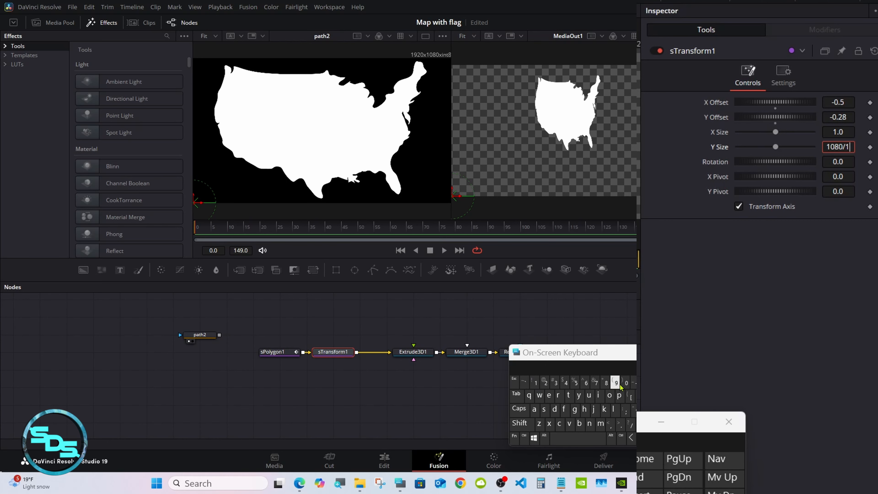
pyautogui.click(616, 382)
pyautogui.click(545, 382)
pyautogui.click(626, 382)
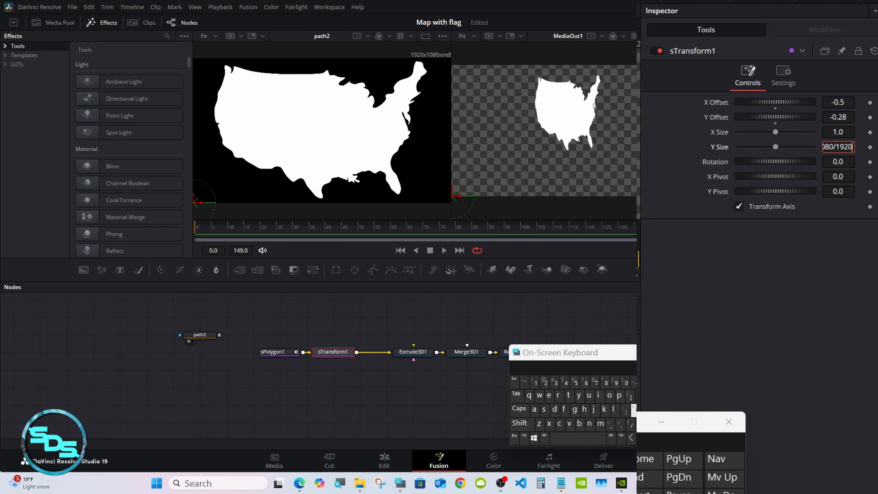
pyautogui.click(634, 409)
# Move MediaOut1 and Renderer3D1 away from Merge3D1 to leave room for another node
pyautogui.moveTo(625, 359); pyautogui.dragTo(685, 443)
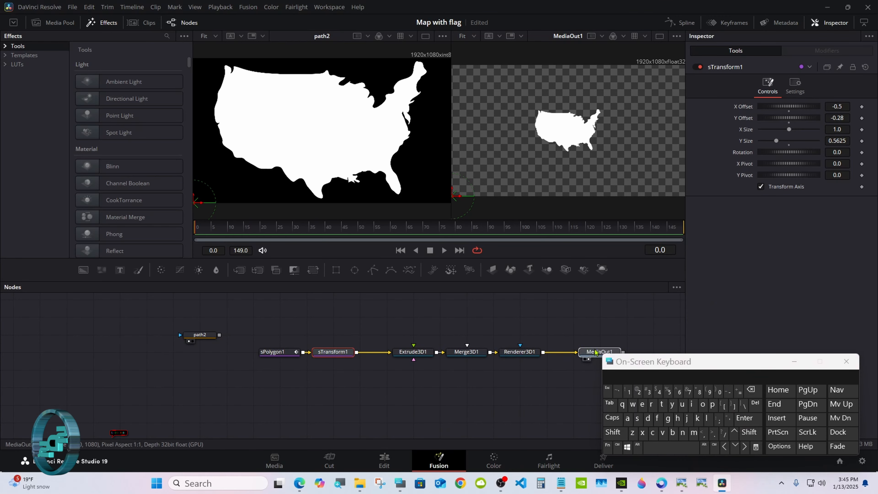
pyautogui.moveTo(585, 352); pyautogui.dragTo(641, 378)
pyautogui.moveTo(521, 354); pyautogui.dragTo(601, 354)
# Insert a Transform 3D node between Merge3D1 and Renderer3D1
pyautogui.click(476, 354)
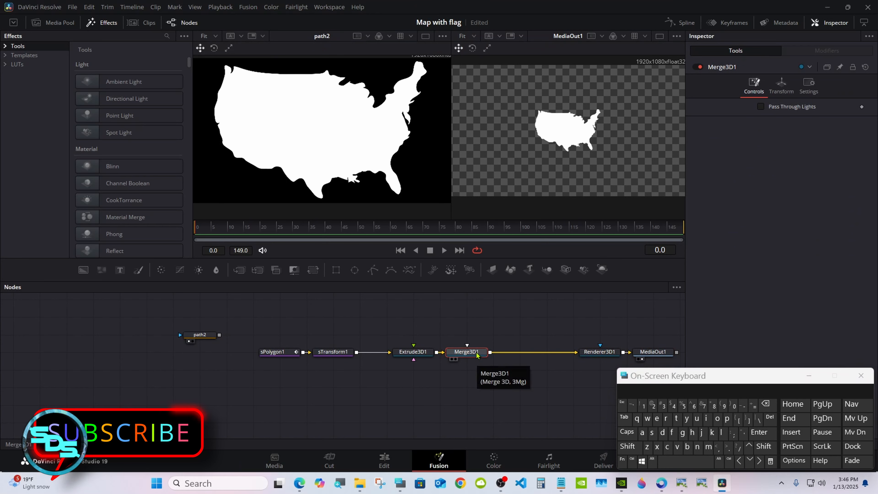
pyautogui.click(627, 446)
pyautogui.click(677, 461)
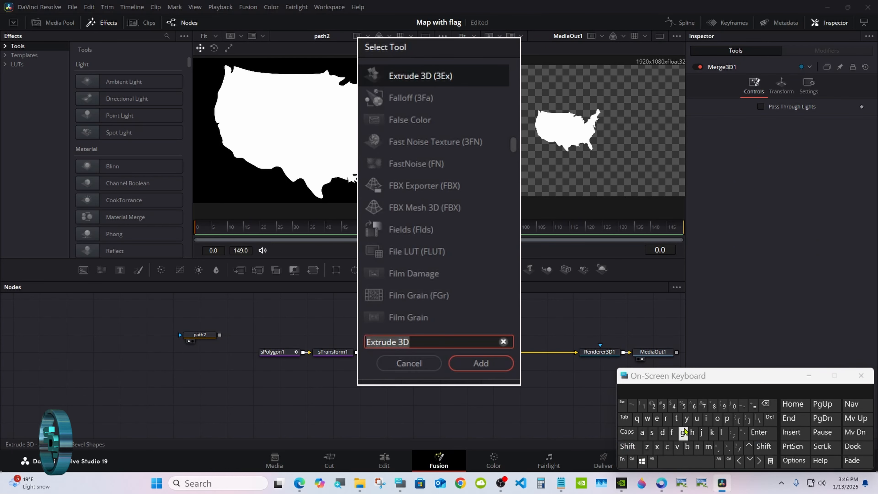
pyautogui.click(676, 418)
pyautogui.click(666, 418)
pyautogui.click(403, 185)
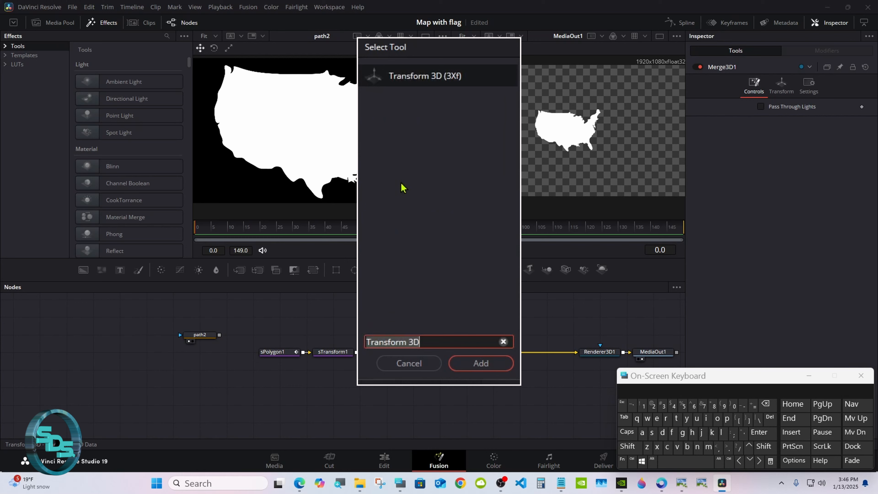
pyautogui.click(477, 362)
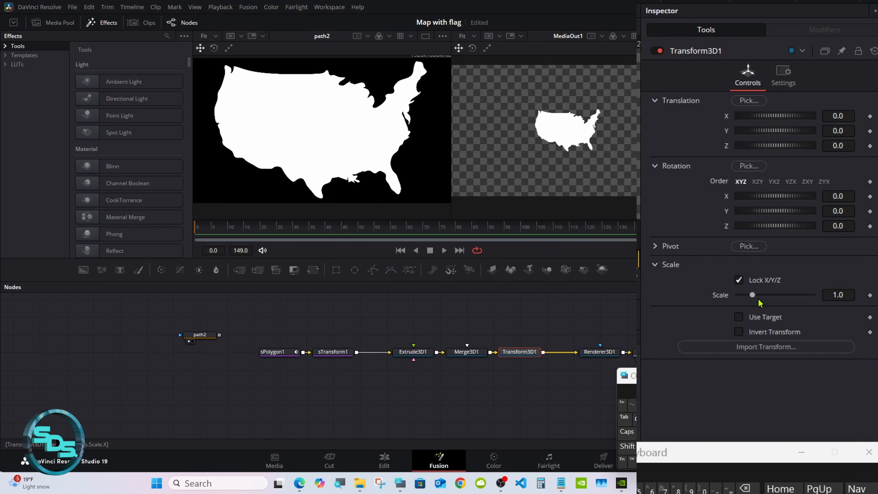
# Set Transform3D1's locked X/Y/Z scale to 2
pyautogui.click(839, 295)
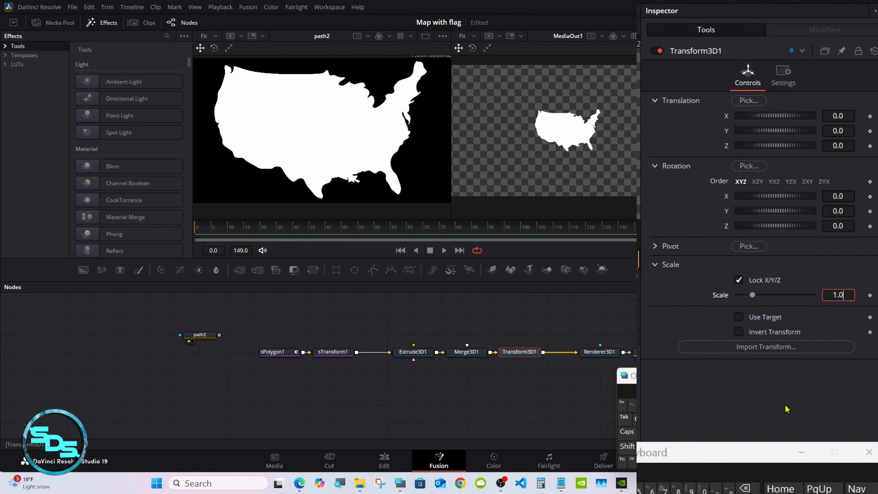
pyautogui.click(746, 488)
pyautogui.write('2')
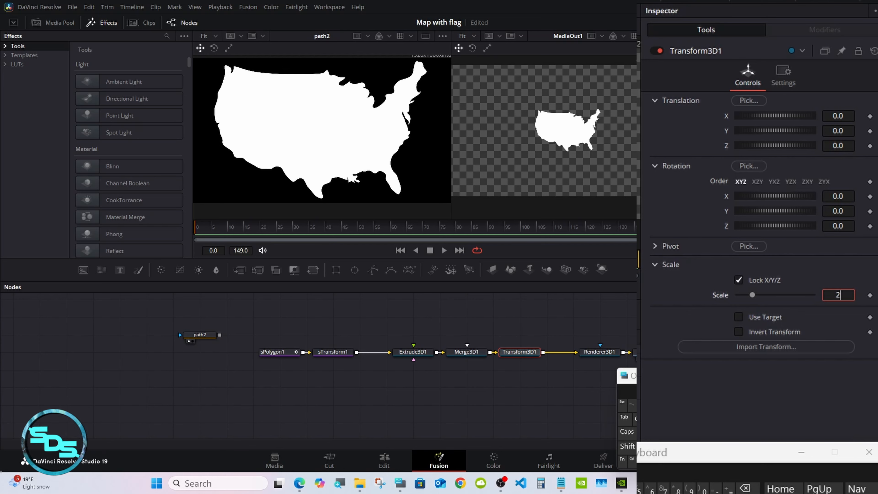
pyautogui.press('Tab')
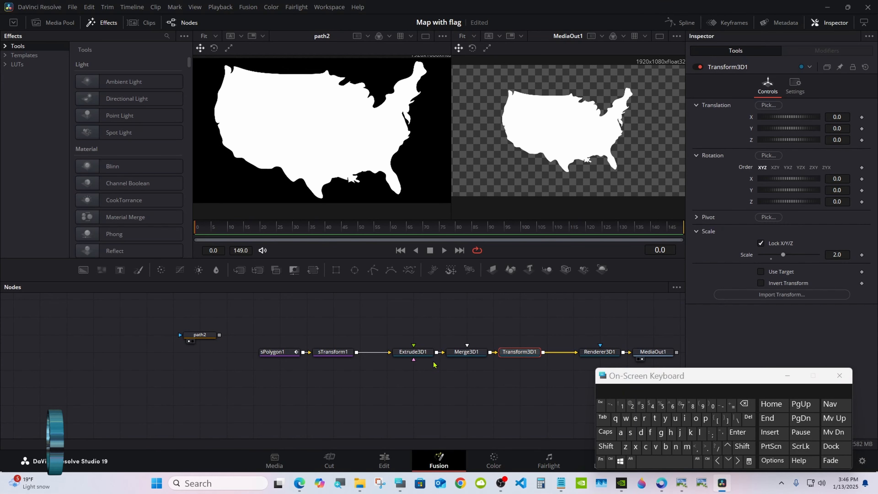
# Show Extrude3D1 in the first viewer and briefly preview it with lighting on
pyautogui.moveTo(414, 352); pyautogui.dragTo(380, 151)
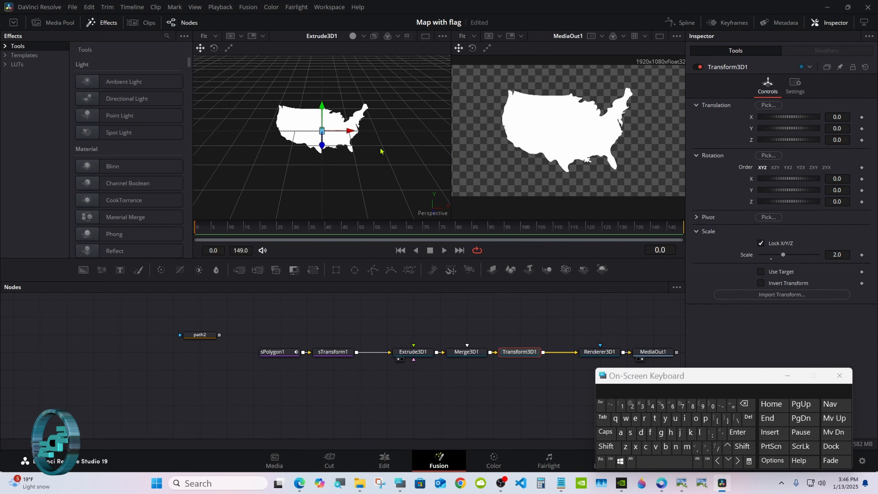
pyautogui.click(353, 36)
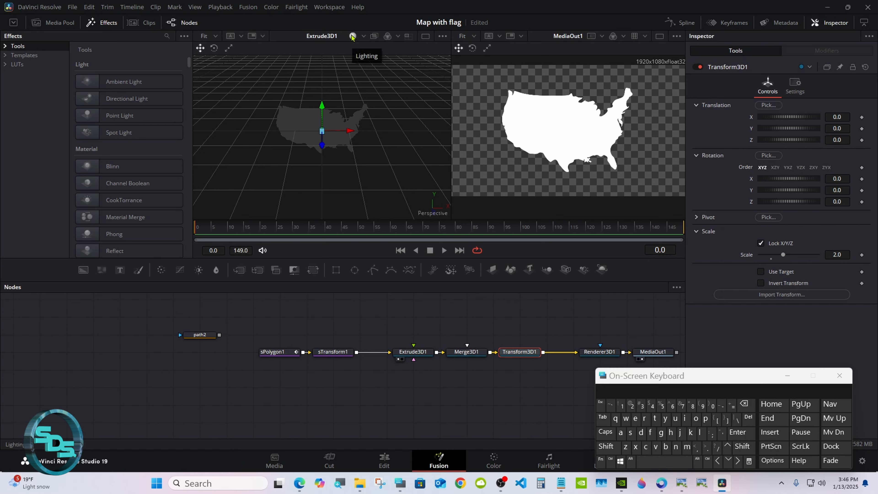
pyautogui.click(353, 36)
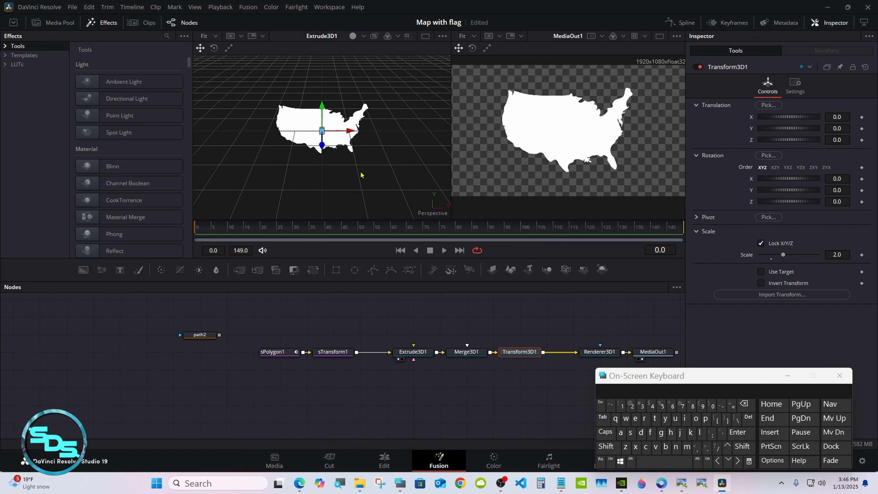
# Set Extrude3D1's Smoothing Angle to 60 and its Extrusion Subdivisions to 10
pyautogui.click(395, 351)
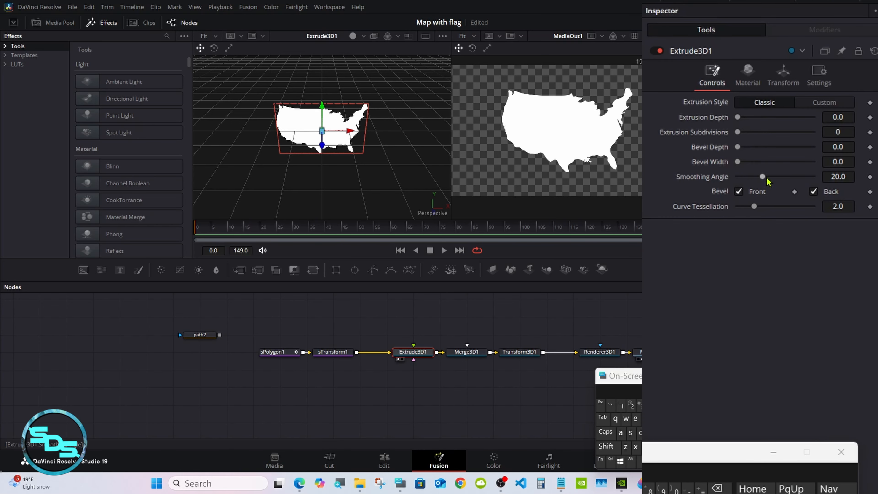
pyautogui.moveTo(765, 178); pyautogui.dragTo(846, 177)
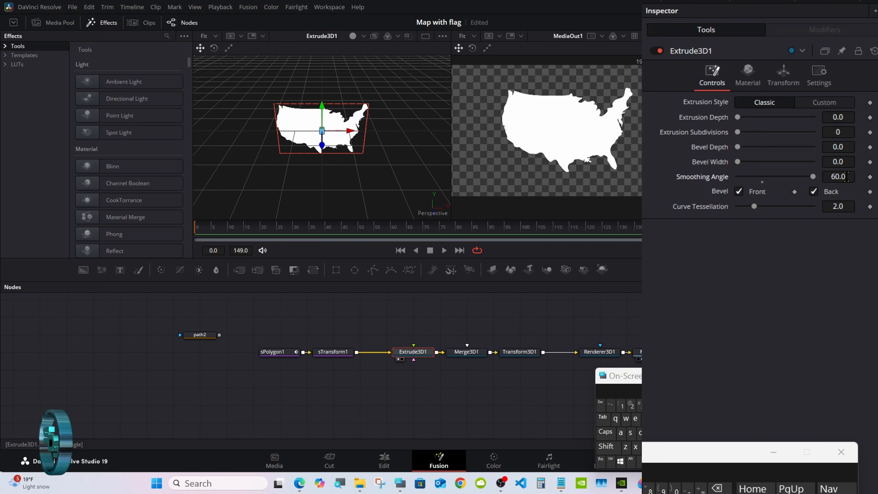
pyautogui.moveTo(738, 132); pyautogui.dragTo(813, 132)
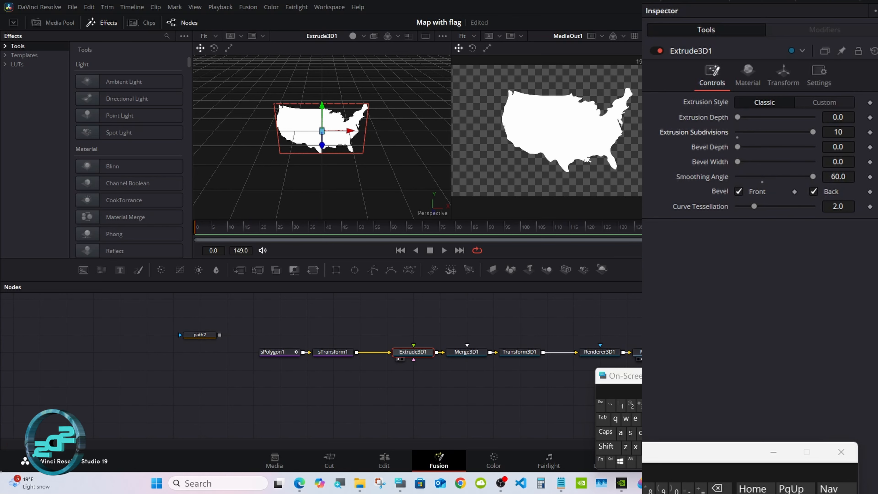
# Set Extrude3D1's Extrusion Depth to 0.06 to give the map thickness
pyautogui.click(843, 117)
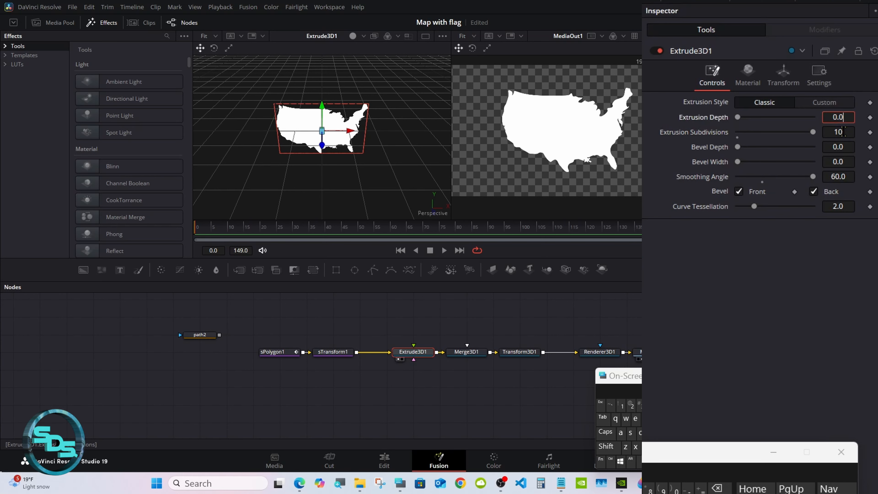
pyautogui.write('6')
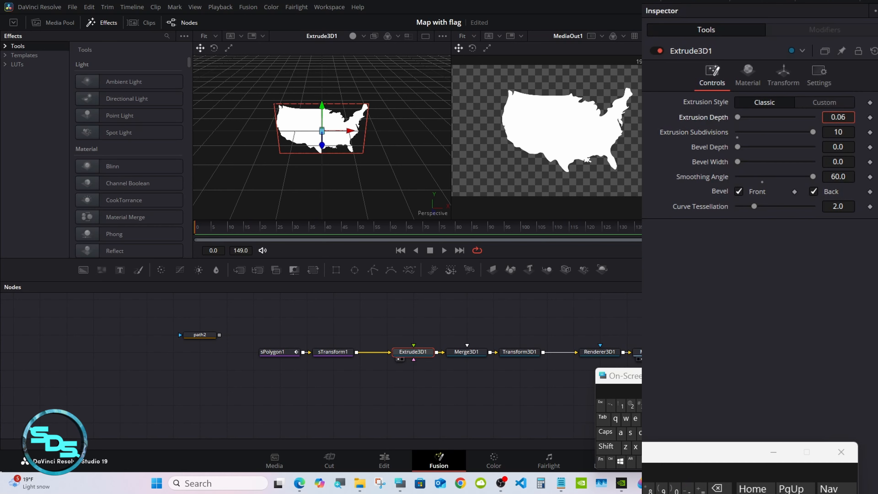
pyautogui.press('Return')
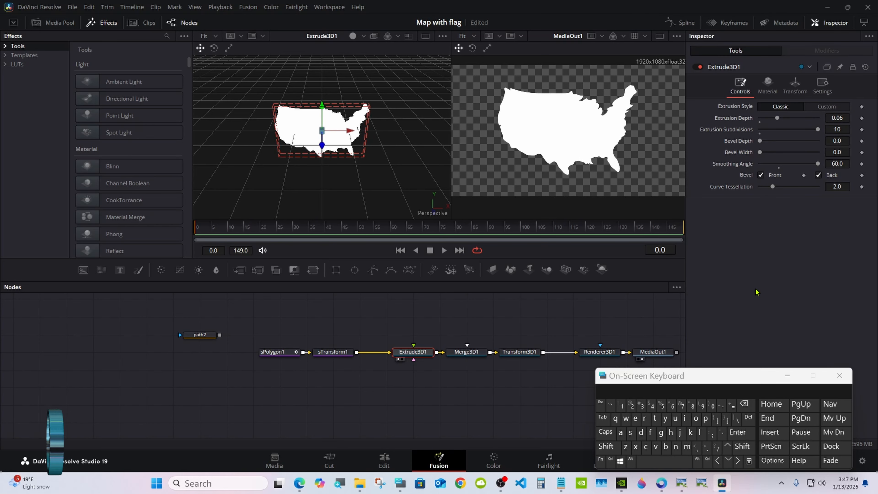
# Turn on lighting in the Extrude3D1 viewer and scale the view to fit the extruded map
pyautogui.click(352, 37)
pyautogui.rightClick(351, 71)
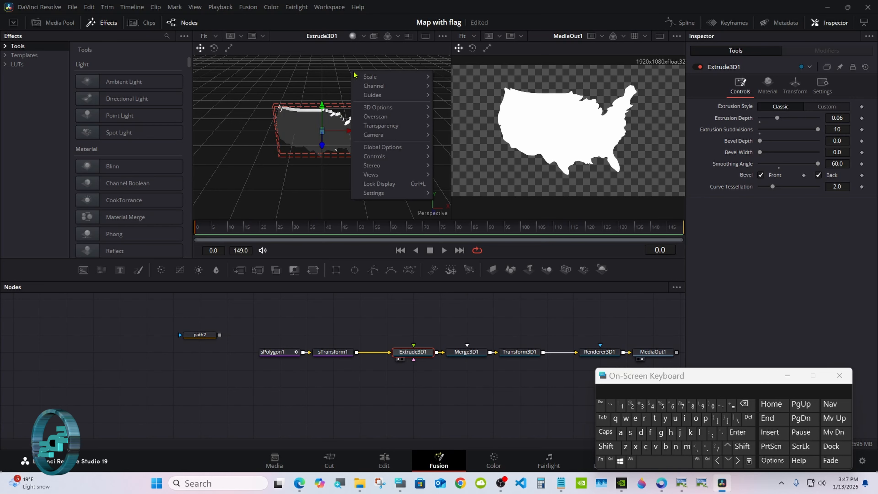
pyautogui.moveTo(418, 77)
pyautogui.click(451, 76)
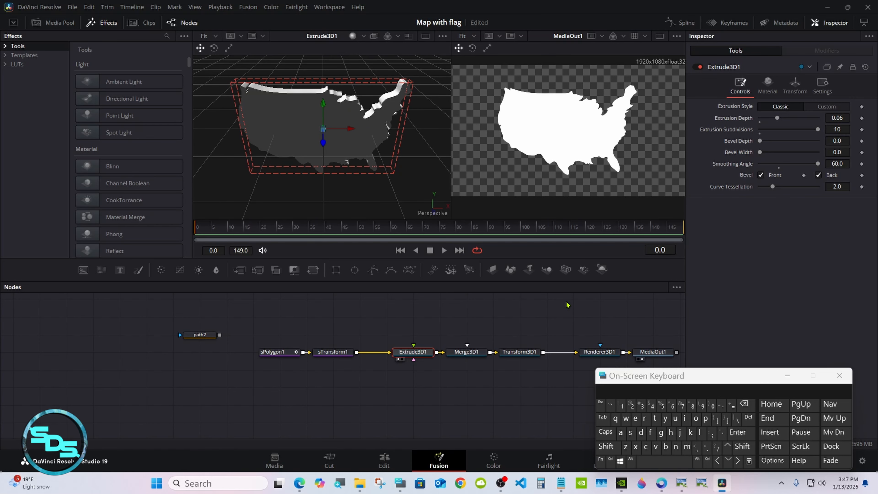
# Spread out path2, sPolygon1, sTransform1 and Extrude3D1 in the node graph, leaving a wide gap before Merge3D1
pyautogui.moveTo(292, 352); pyautogui.dragTo(71, 316)
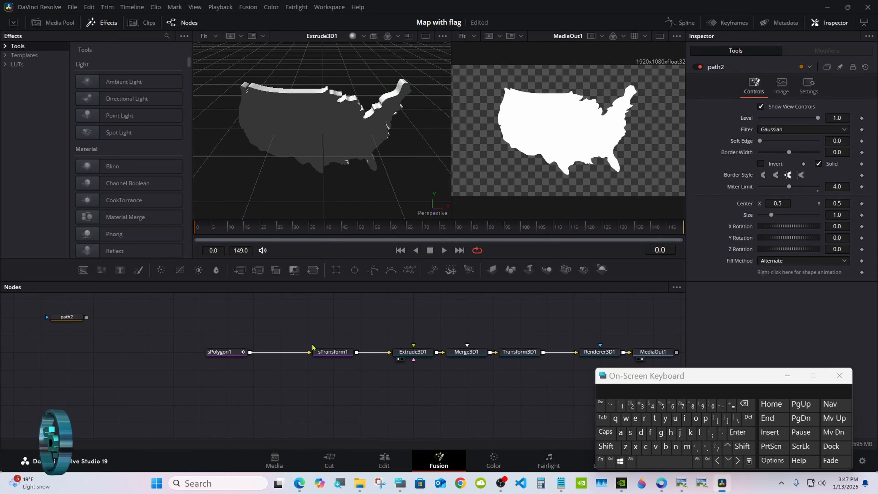
pyautogui.moveTo(314, 352); pyautogui.dragTo(261, 351)
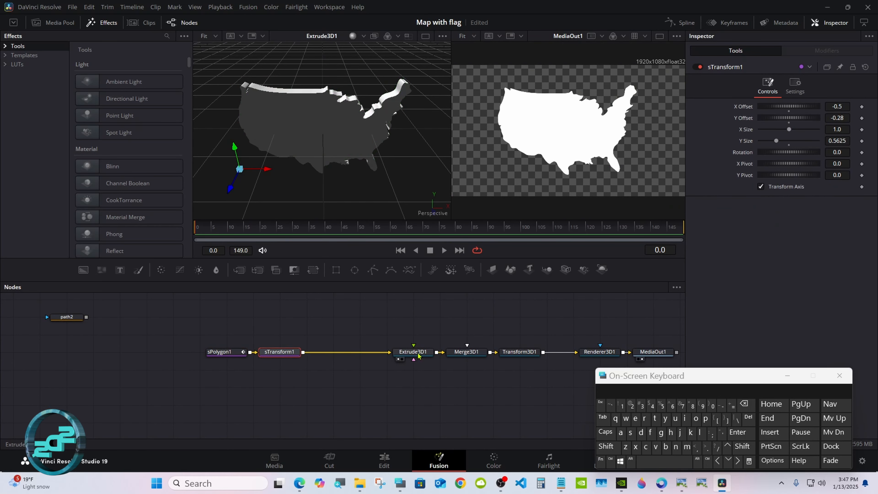
pyautogui.moveTo(398, 351); pyautogui.dragTo(317, 351)
pyautogui.moveTo(216, 330); pyautogui.dragTo(325, 352)
# Add an unconnected sRender node above the main node chain
pyautogui.click(272, 318)
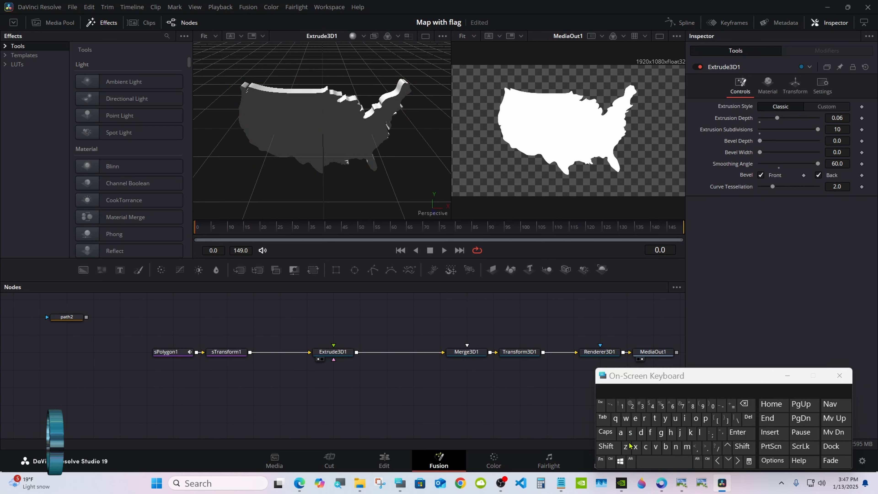
pyautogui.click(606, 446)
pyautogui.click(657, 461)
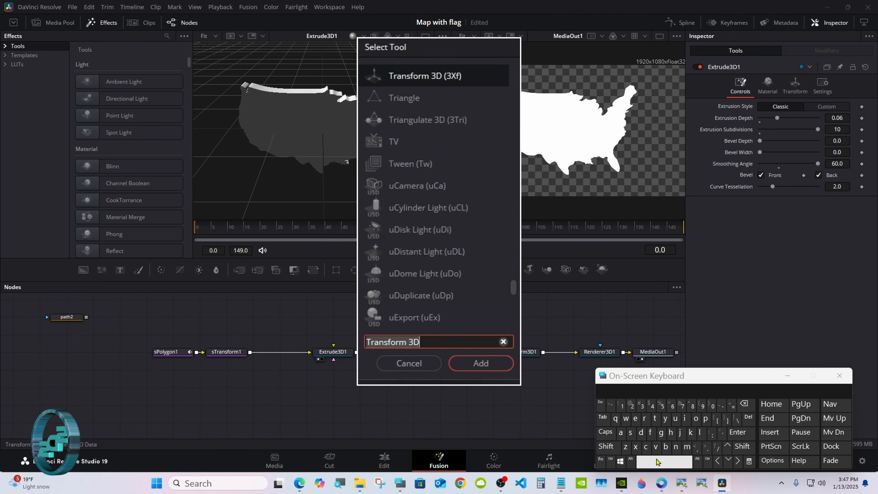
pyautogui.click(630, 433)
pyautogui.click(644, 419)
pyautogui.click(635, 419)
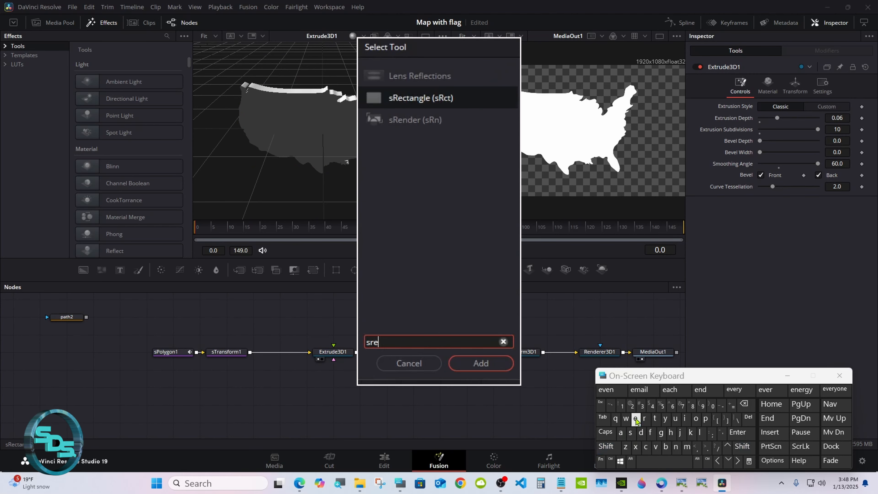
pyautogui.click(415, 119)
pyautogui.click(480, 364)
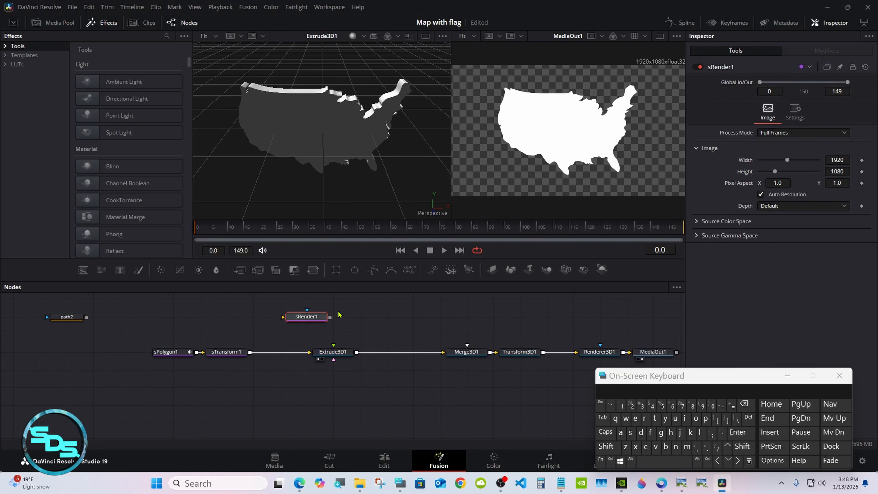
# Add a Matte Control node beside sRender1 and connect sRender1's output to its Garbage Matte input
pyautogui.moveTo(294, 270); pyautogui.dragTo(385, 315)
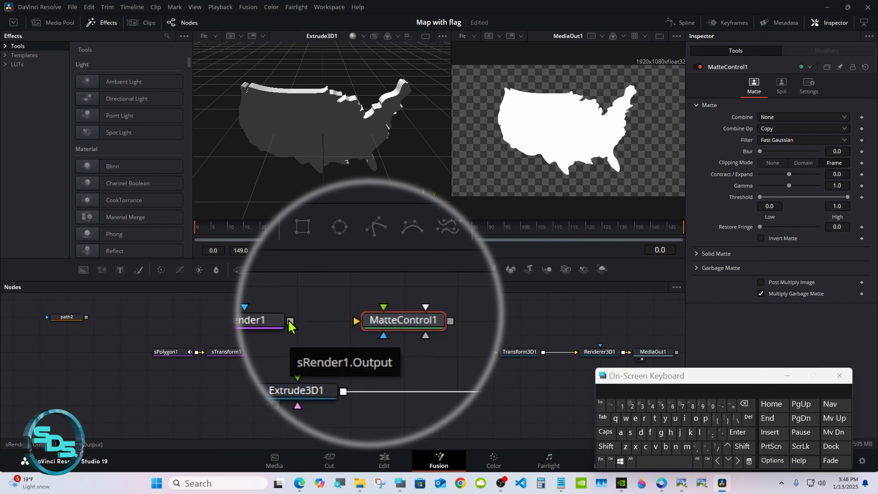
pyautogui.moveTo(289, 322); pyautogui.dragTo(361, 321)
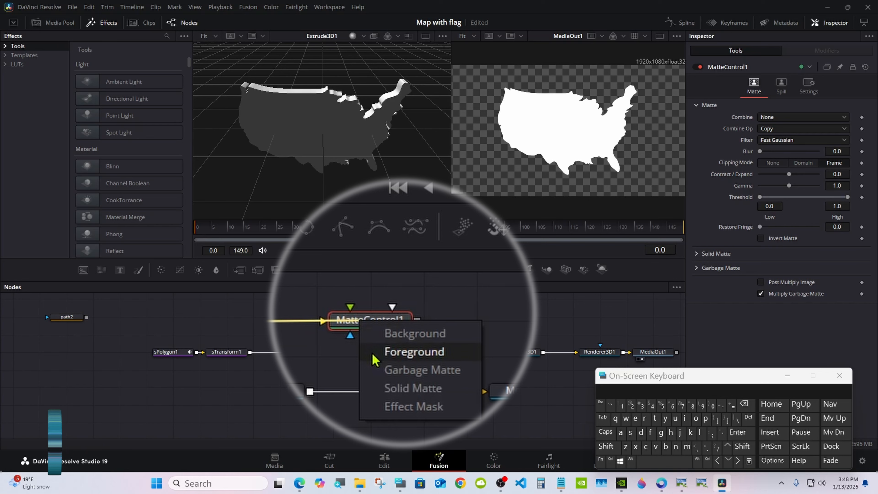
pyautogui.click(403, 372)
# Minimize the on-screen keyboard and enable Invert for MatteControl1's garbage matte
pyautogui.moveTo(665, 385); pyautogui.dragTo(483, 391)
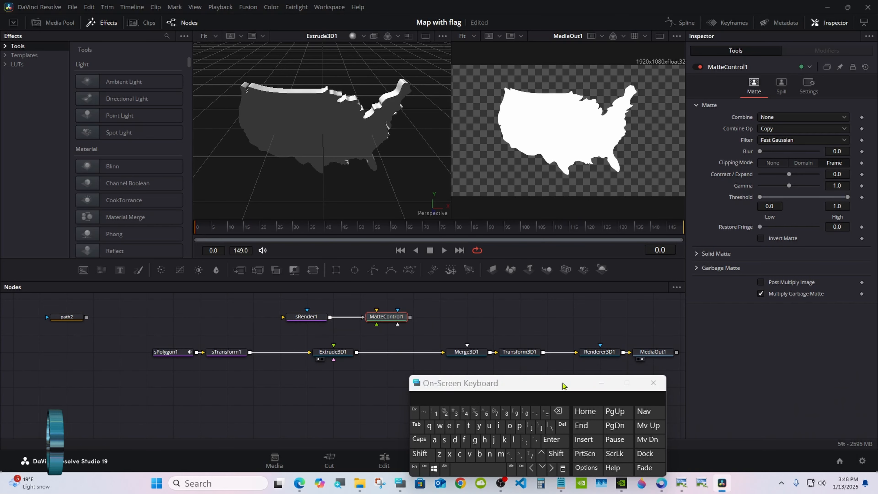
pyautogui.click(604, 382)
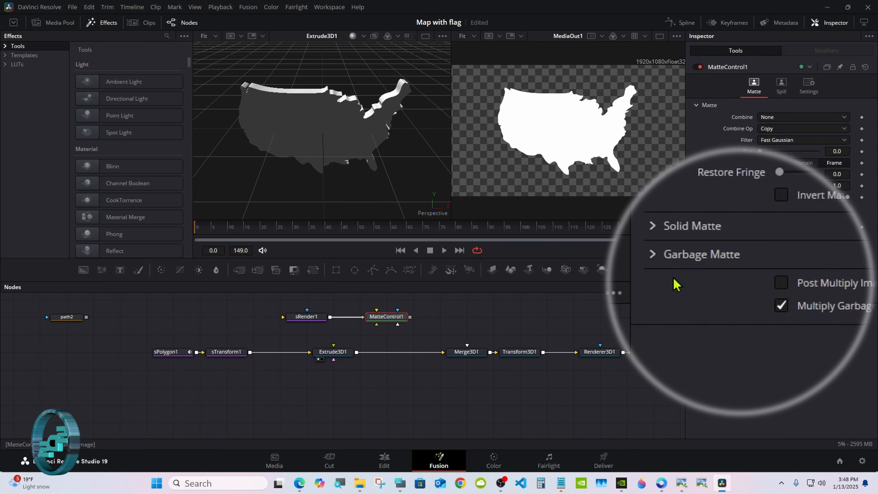
pyautogui.click(653, 255)
pyautogui.click(782, 277)
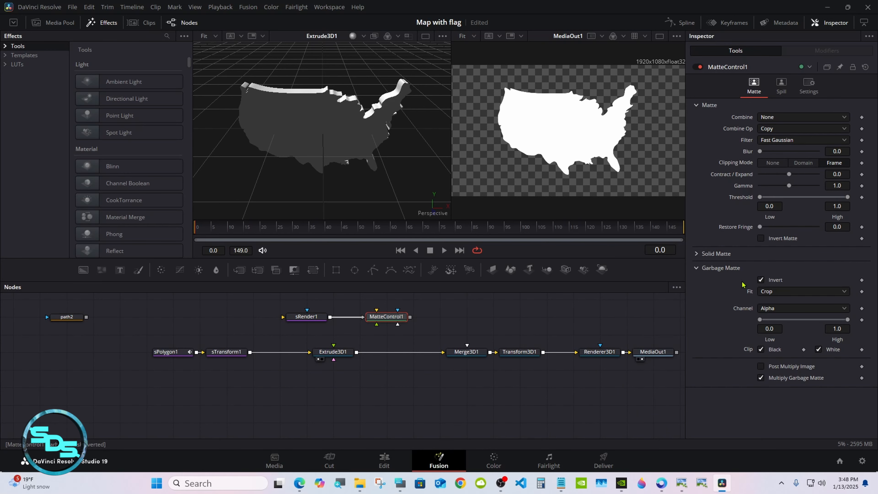
# Move MatteControl1 closer to sRender1, add an Image Plane 3D node after it, and connect that to Merge3D1
pyautogui.moveTo(382, 317); pyautogui.dragTo(355, 317)
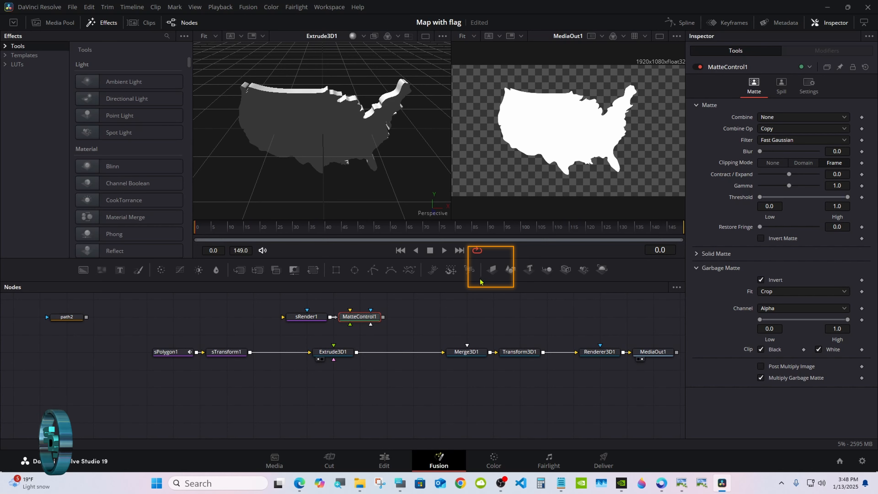
pyautogui.click(492, 273)
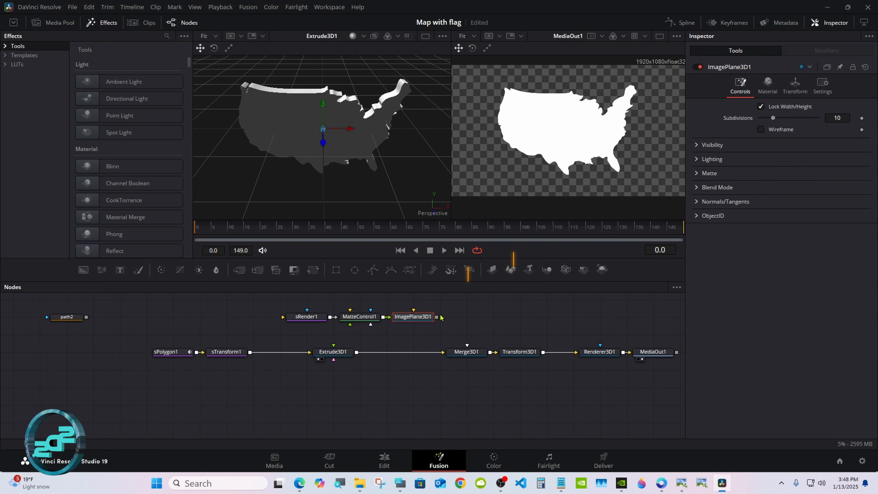
pyautogui.moveTo(437, 317); pyautogui.dragTo(471, 352)
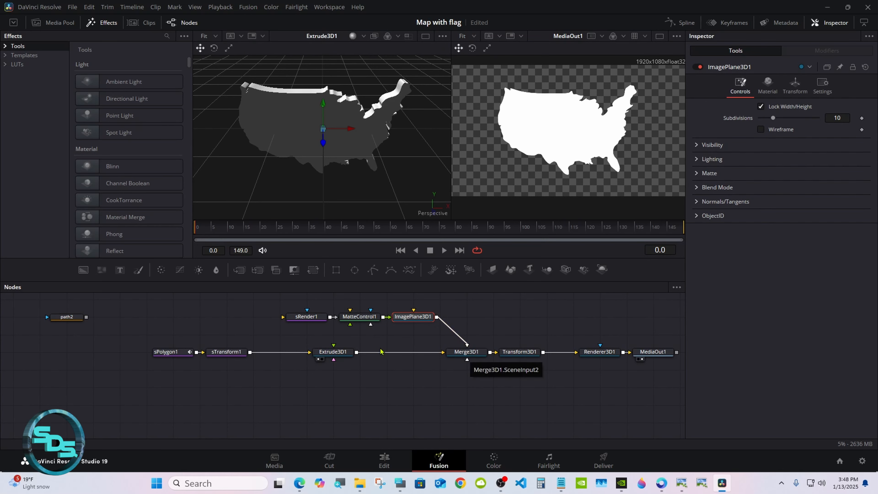
# Connect sTransform1's output to sRender1 and move the connected node network down, leaving path2 in place
pyautogui.moveTo(253, 351); pyautogui.dragTo(287, 321)
pyautogui.moveTo(156, 305); pyautogui.dragTo(646, 374)
pyautogui.moveTo(594, 353); pyautogui.dragTo(595, 409)
pyautogui.click(529, 365)
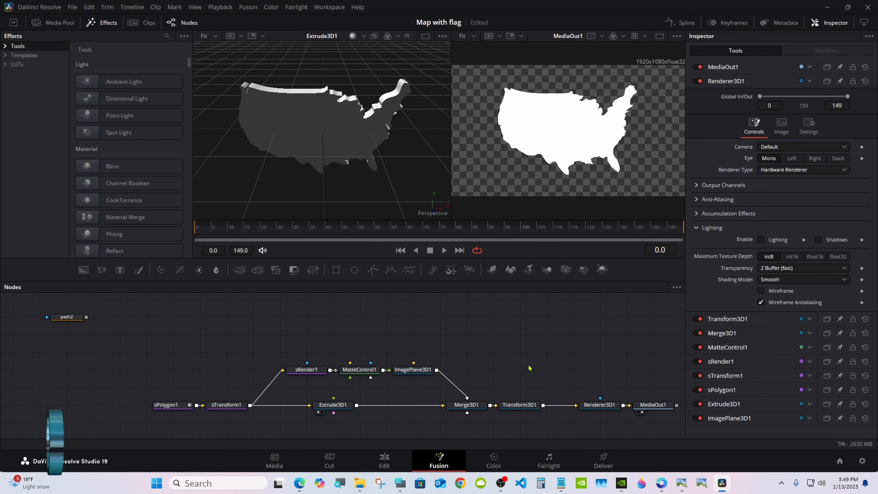
# Bring up the on-screen keyboard and add a Loader node to the composition
pyautogui.click(401, 483)
pyautogui.moveTo(494, 388); pyautogui.dragTo(662, 327)
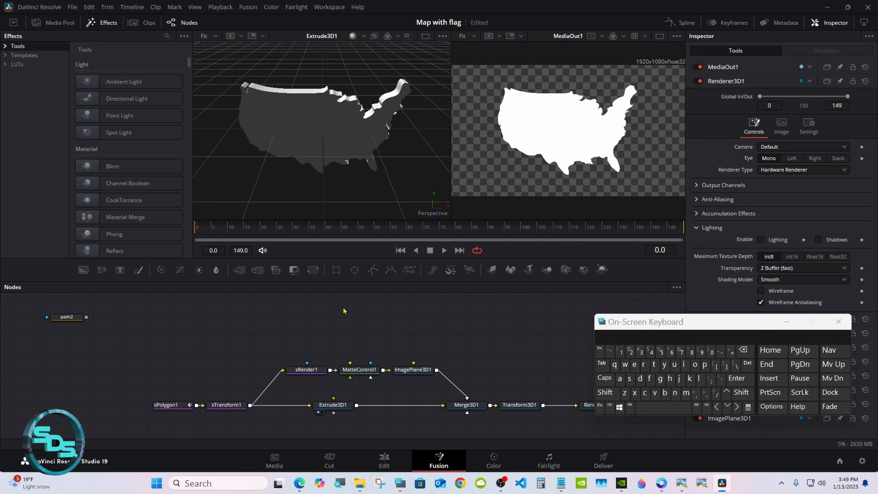
pyautogui.click(605, 392)
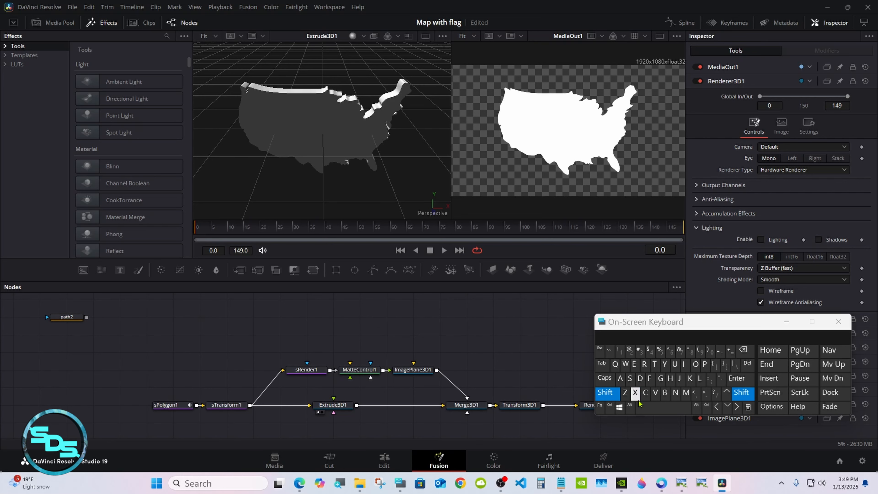
pyautogui.click(657, 408)
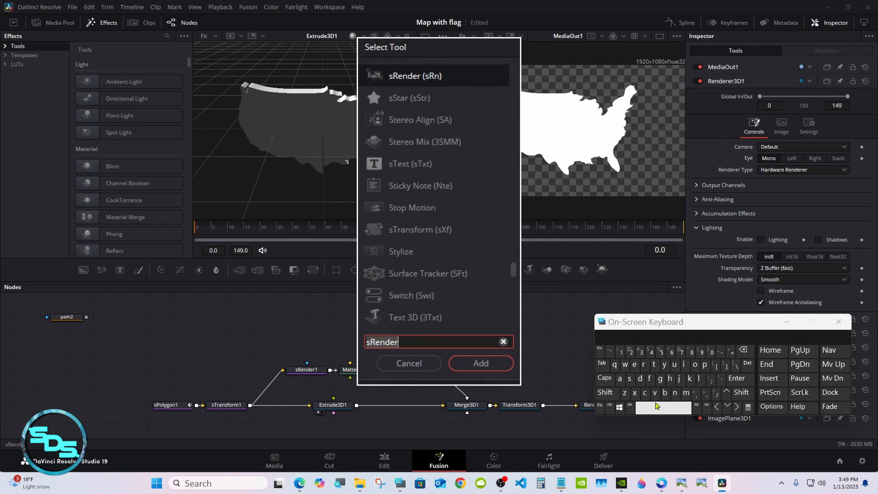
pyautogui.click(699, 378)
pyautogui.click(696, 364)
pyautogui.click(419, 187)
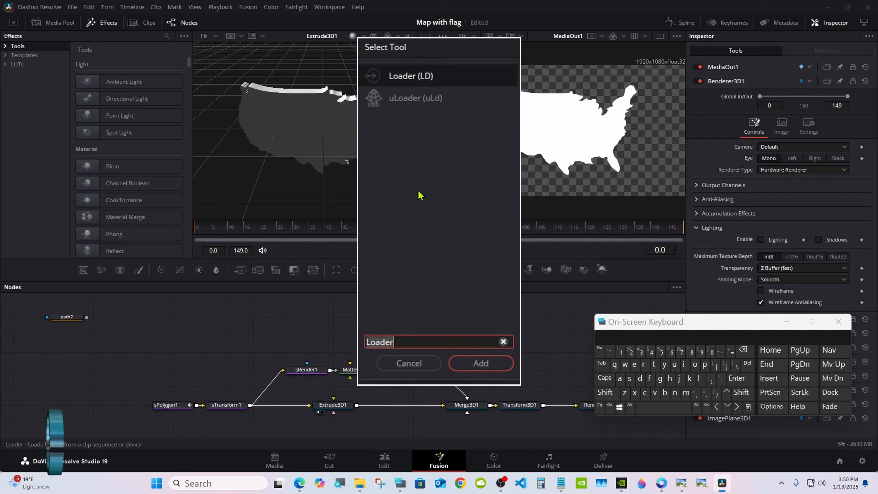
pyautogui.click(478, 363)
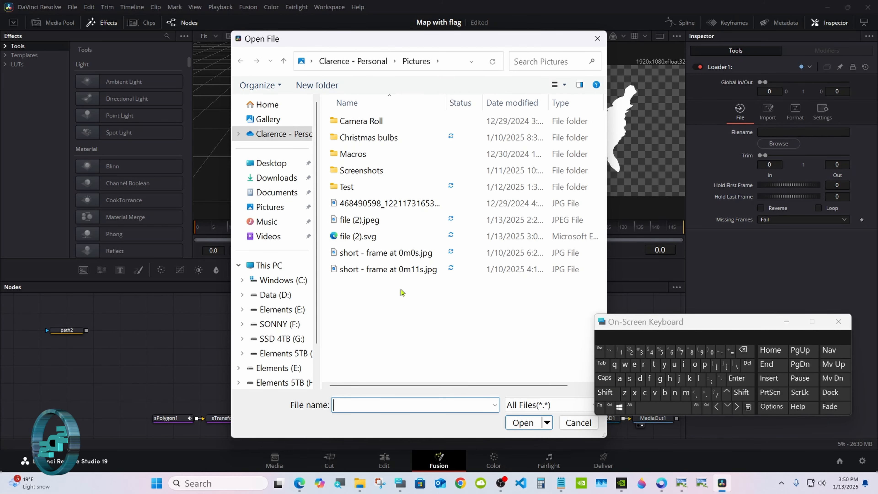
# Load Flag.png from the Flag project folder on SSD 4TB (G:), connect it to MatteControl1's background input, and place it above sRender1
pyautogui.click(287, 339)
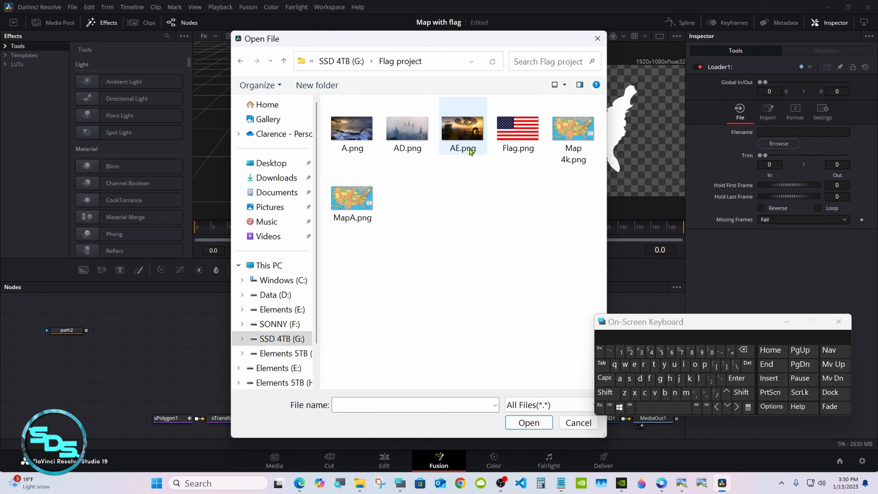
pyautogui.doubleClick(514, 132)
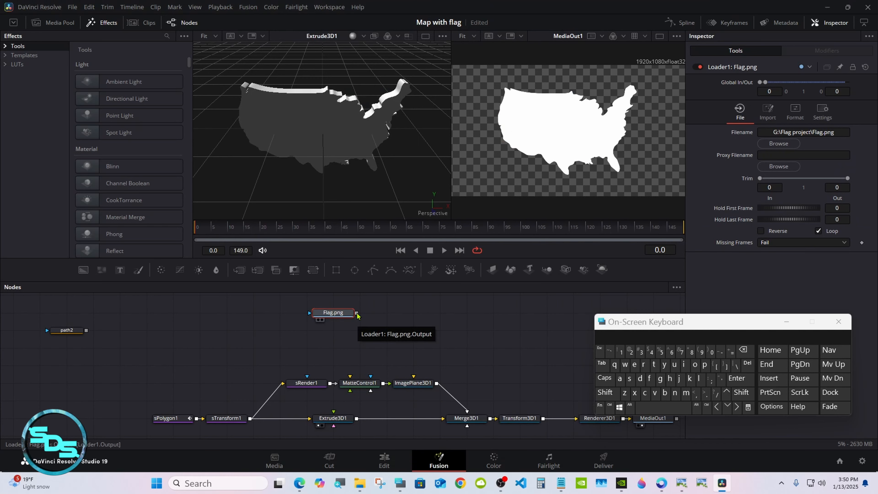
pyautogui.moveTo(356, 314); pyautogui.dragTo(350, 376)
pyautogui.moveTo(330, 316); pyautogui.dragTo(261, 339)
# Insert a Resize node between Flag.png and MatteControl1 and enable its Auto Resolution
pyautogui.click(605, 392)
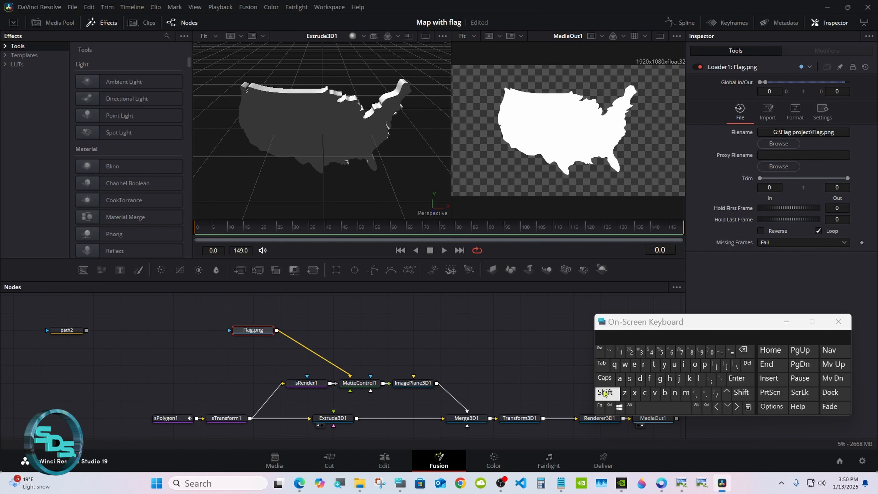
pyautogui.click(650, 407)
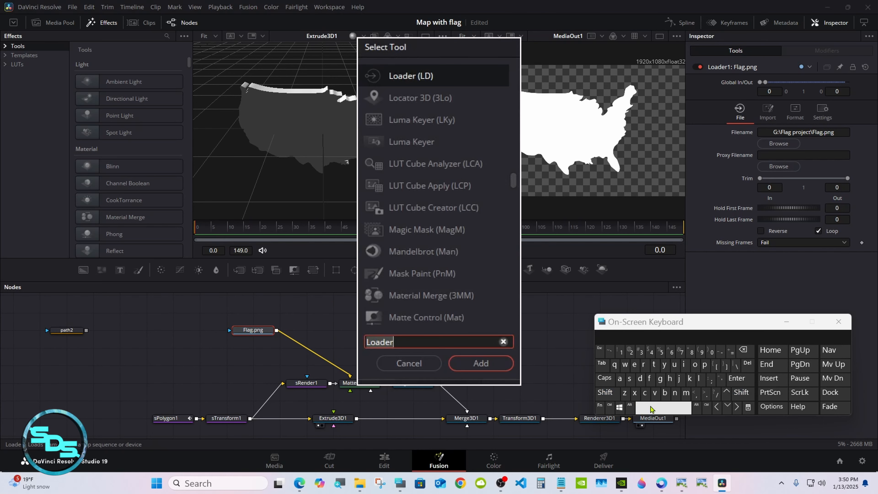
pyautogui.click(643, 363)
pyautogui.click(634, 364)
pyautogui.click(629, 378)
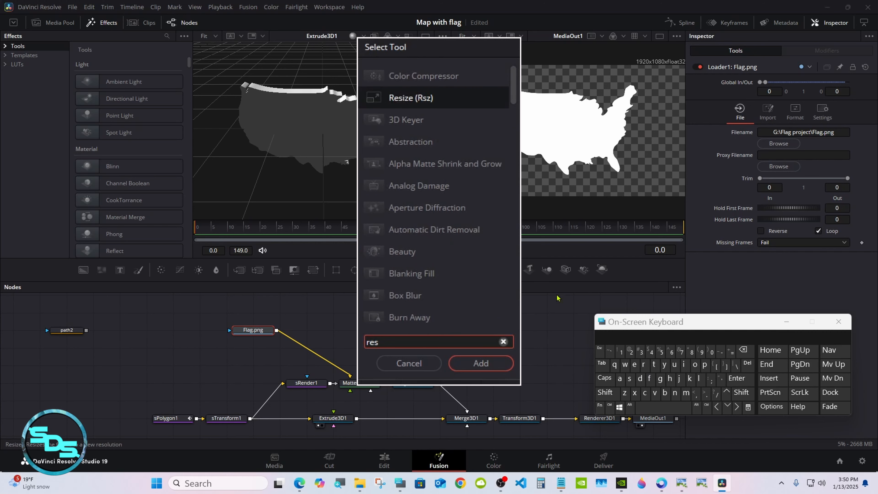
pyautogui.click(425, 104)
pyautogui.click(464, 361)
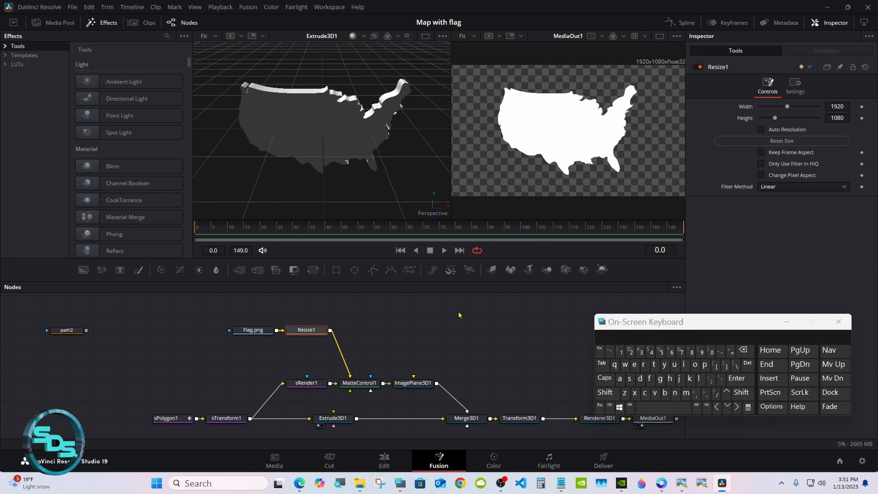
pyautogui.click(759, 142)
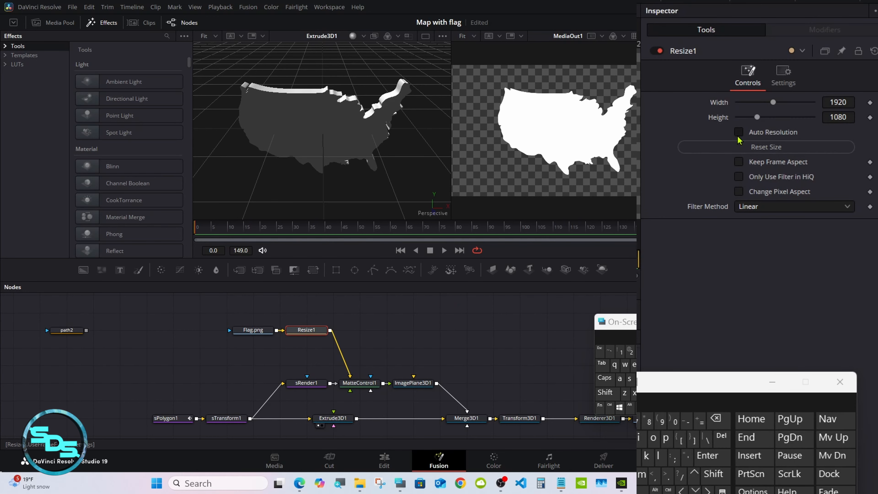
pyautogui.click(738, 137)
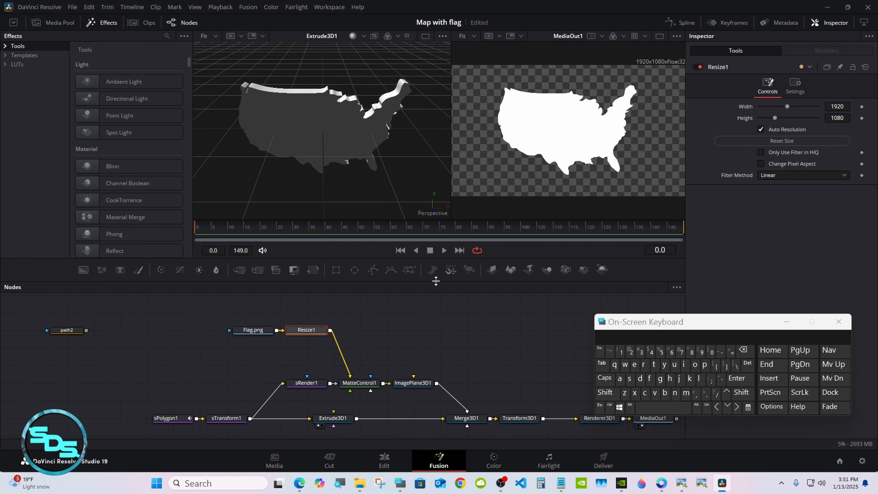
# Enlarge the node area and set ImagePlane3D1's Z translation to 0.061
pyautogui.moveTo(364, 281); pyautogui.dragTo(363, 255)
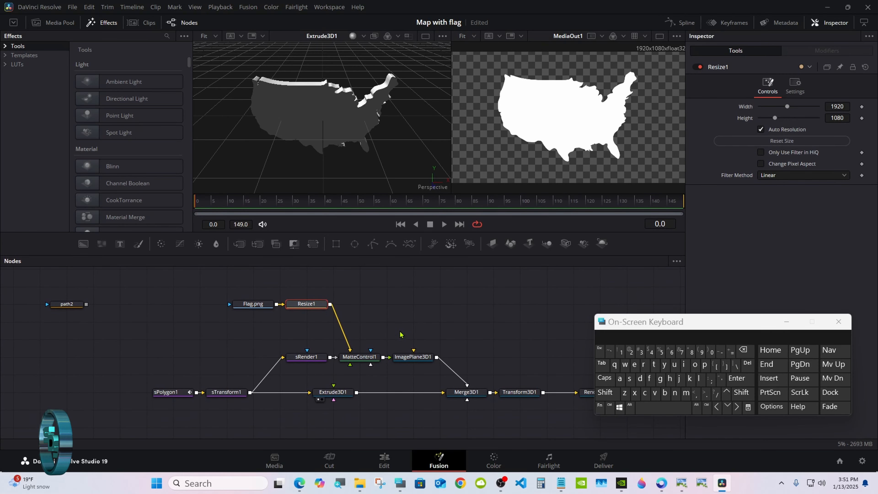
pyautogui.click(413, 356)
pyautogui.moveTo(638, 323); pyautogui.dragTo(496, 345)
pyautogui.click(792, 85)
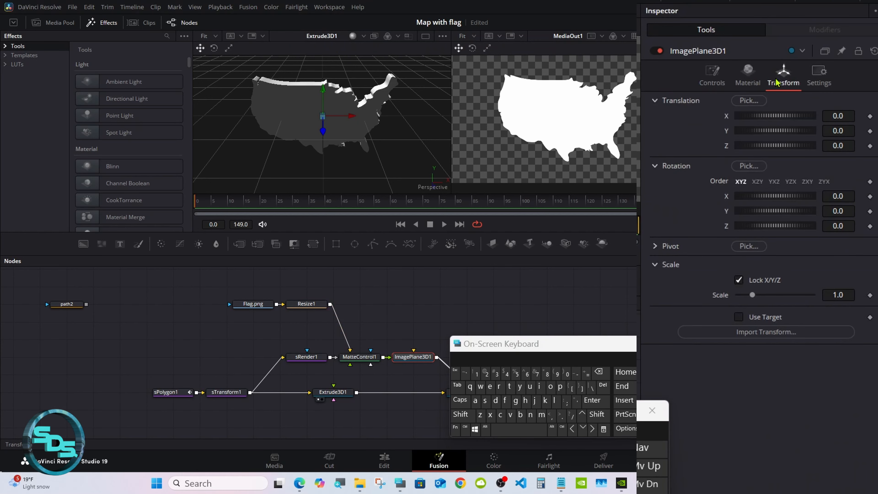
pyautogui.click(844, 144)
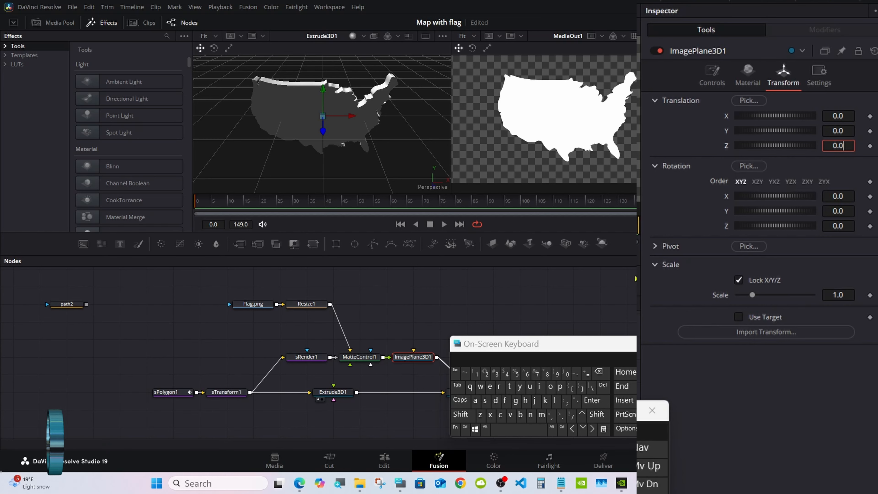
pyautogui.click(526, 373)
pyautogui.click(477, 375)
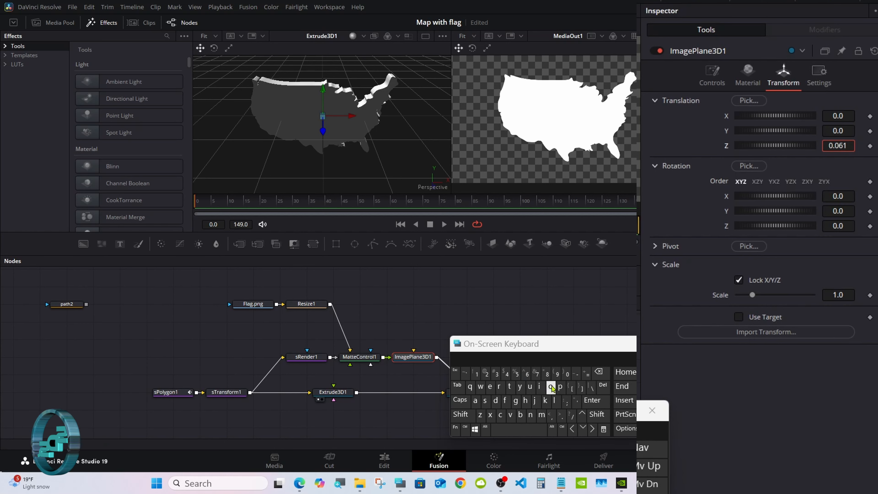
pyautogui.click(592, 400)
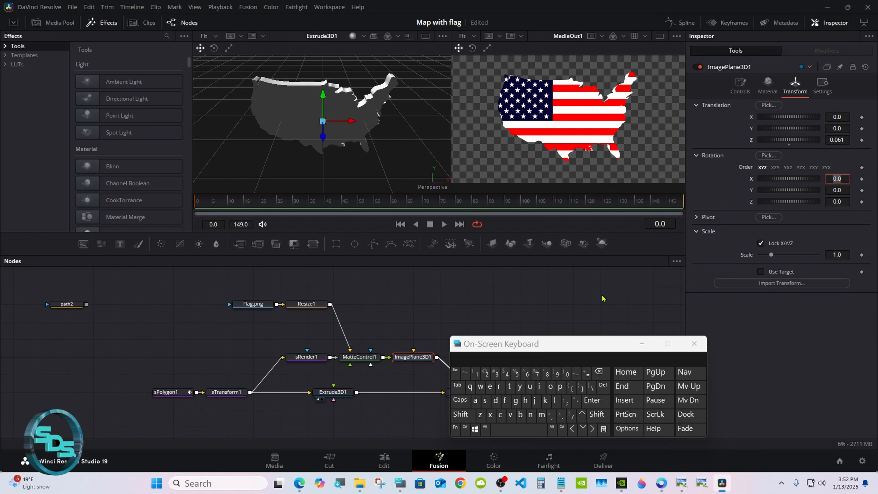
# Try a Y rotation on ImagePlane3D1 and reset it, and rotate Transform3D1 to 96.5 degrees about X
pyautogui.moveTo(775, 190); pyautogui.dragTo(786, 195)
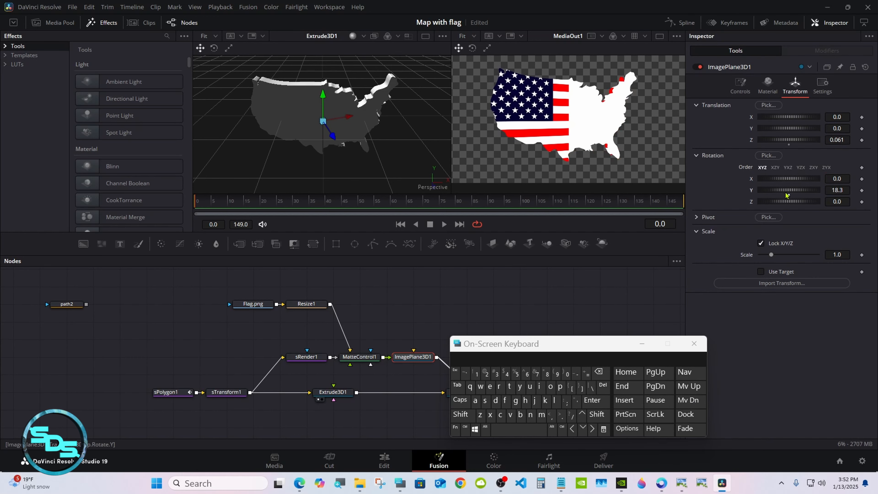
pyautogui.click(788, 195)
pyautogui.moveTo(551, 349); pyautogui.dragTo(709, 347)
pyautogui.click(522, 393)
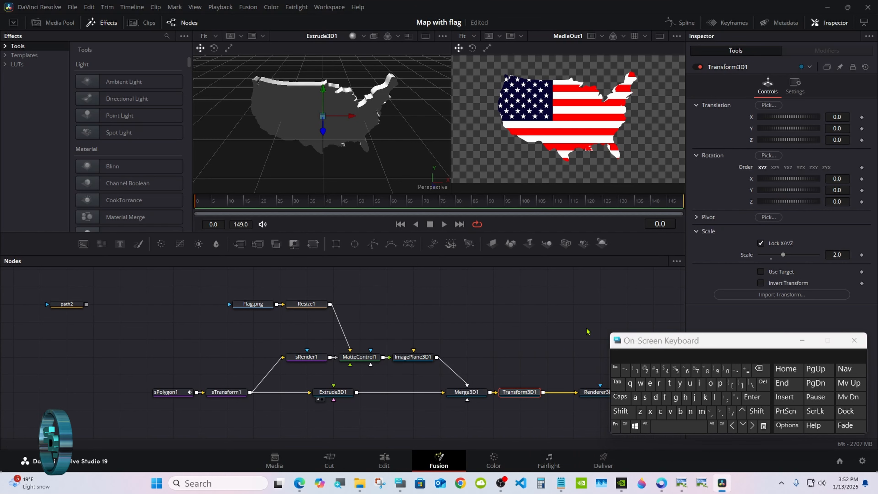
pyautogui.moveTo(784, 178); pyautogui.dragTo(805, 178)
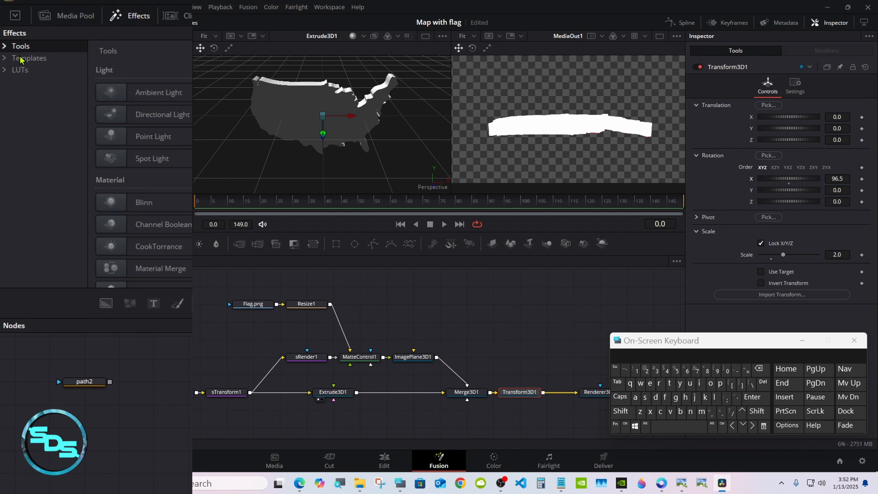
# Add the Chrome shader from the Fusion templates below Extrude3D1 and connect it to Extrude3D1's material input
pyautogui.click(125, 17)
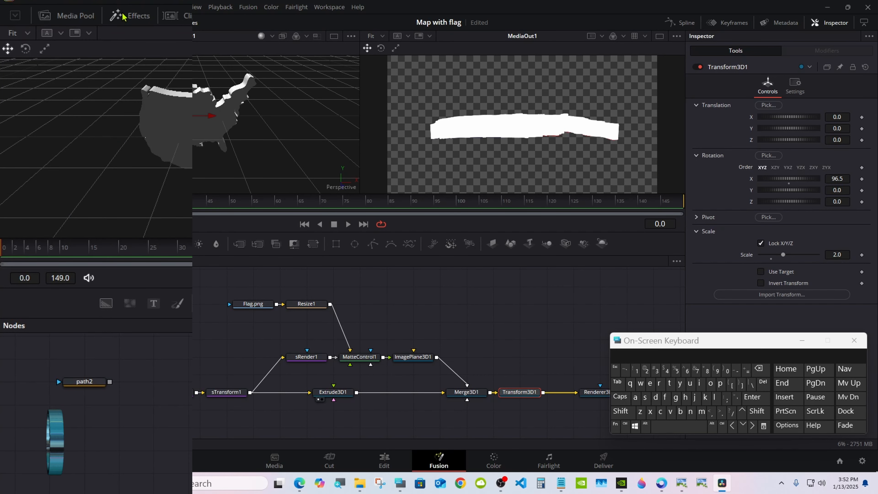
pyautogui.click(122, 17)
pyautogui.click(5, 58)
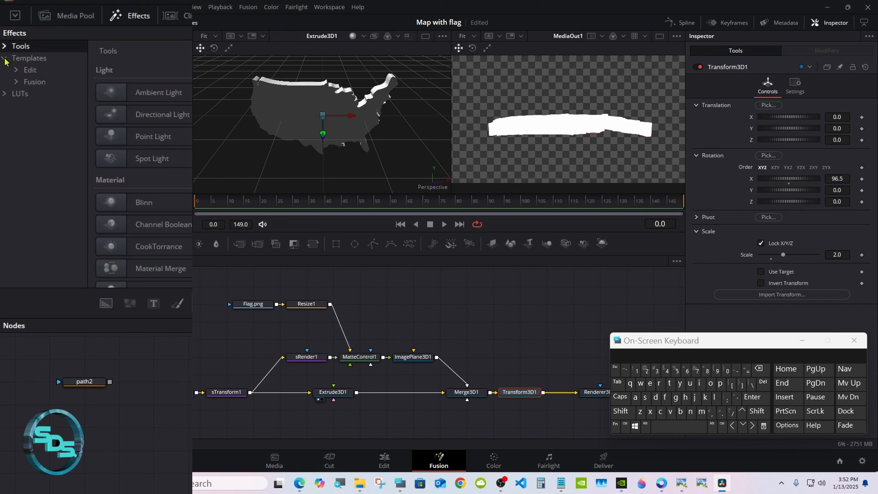
pyautogui.click(16, 82)
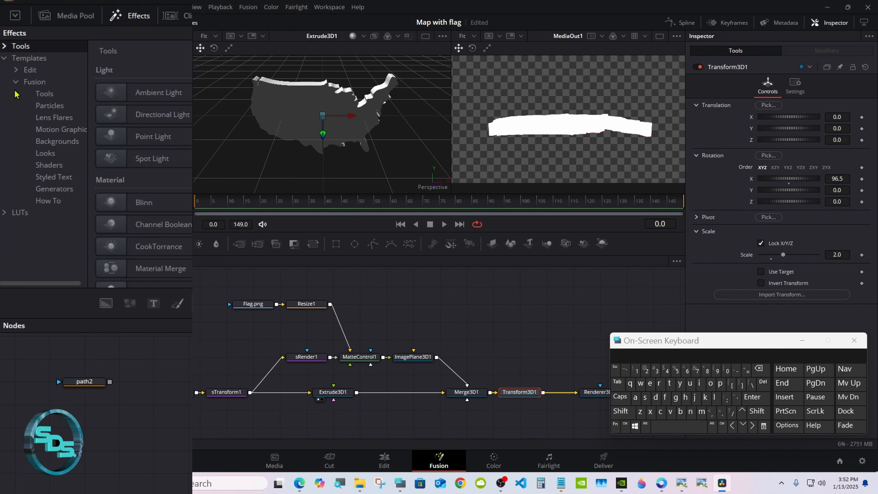
pyautogui.click(69, 169)
pyautogui.moveTo(187, 240); pyautogui.dragTo(333, 429)
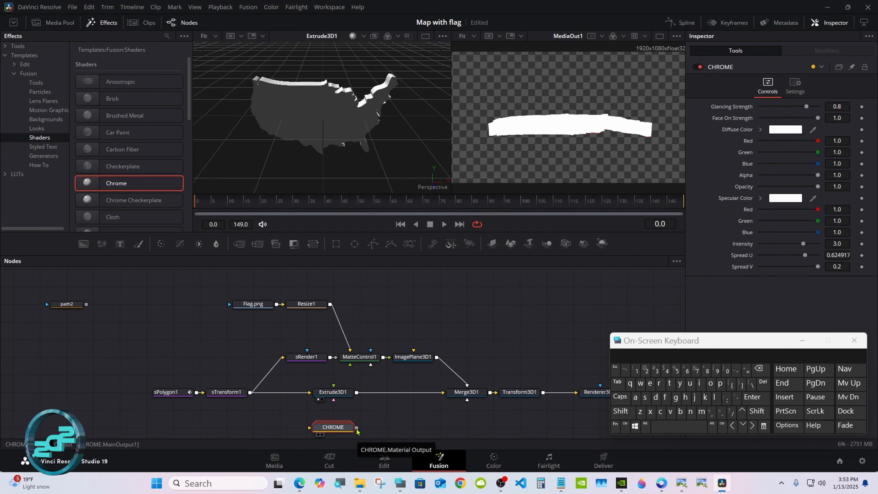
pyautogui.moveTo(356, 429); pyautogui.dragTo(333, 399)
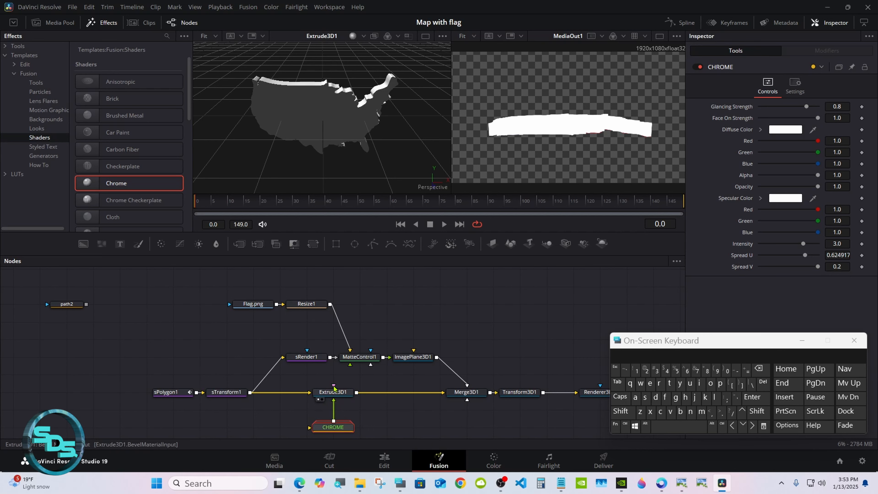
pyautogui.moveTo(333, 429); pyautogui.dragTo(333, 411)
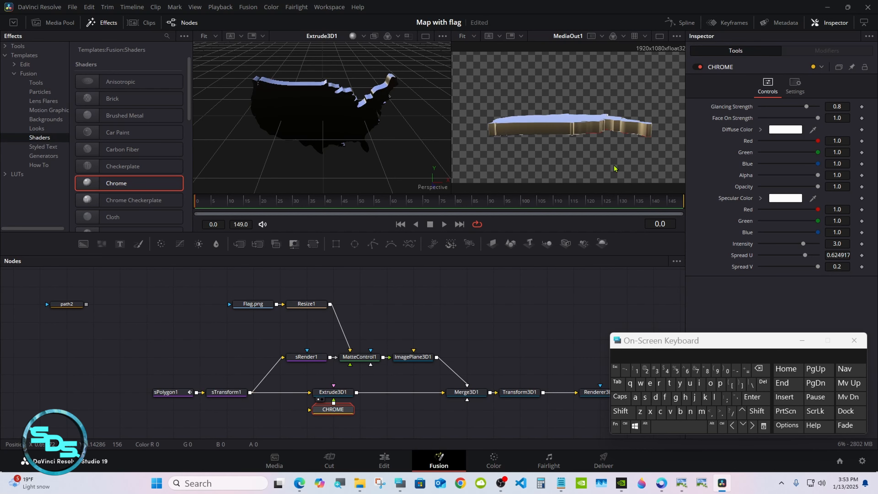
# Reset Transform3D1's X rotation to 0.0, enlarge the viewer area, and move the on-screen keyboard over the node area
pyautogui.click(520, 392)
pyautogui.moveTo(795, 179)
pyautogui.mouseDown()
pyautogui.moveTo(801, 181)
pyautogui.moveTo(788, 188)
pyautogui.mouseUp()
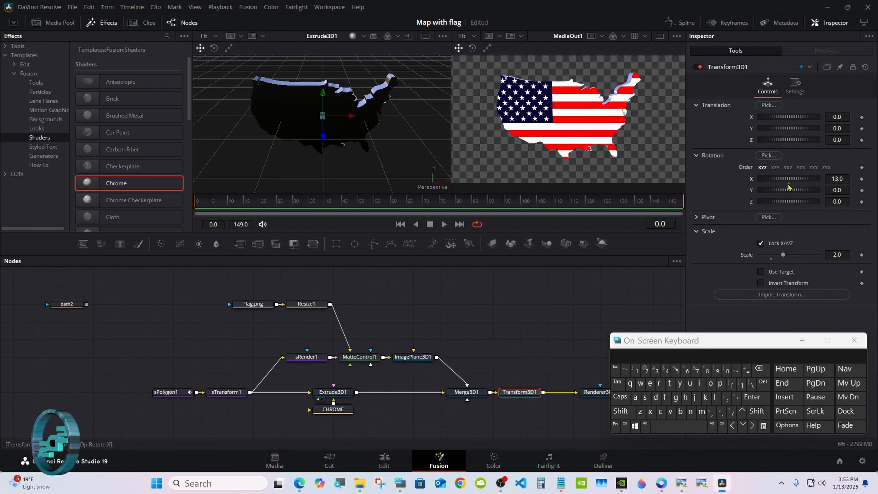
pyautogui.click(788, 185)
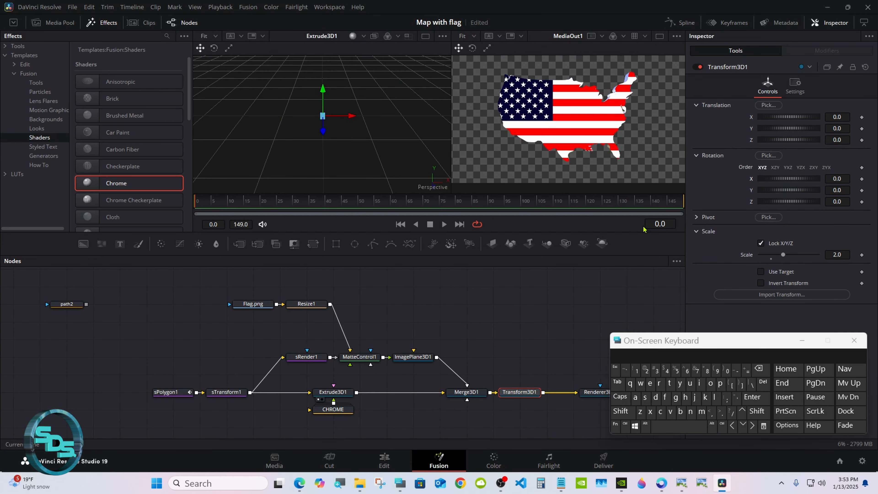
pyautogui.moveTo(488, 255); pyautogui.dragTo(488, 276)
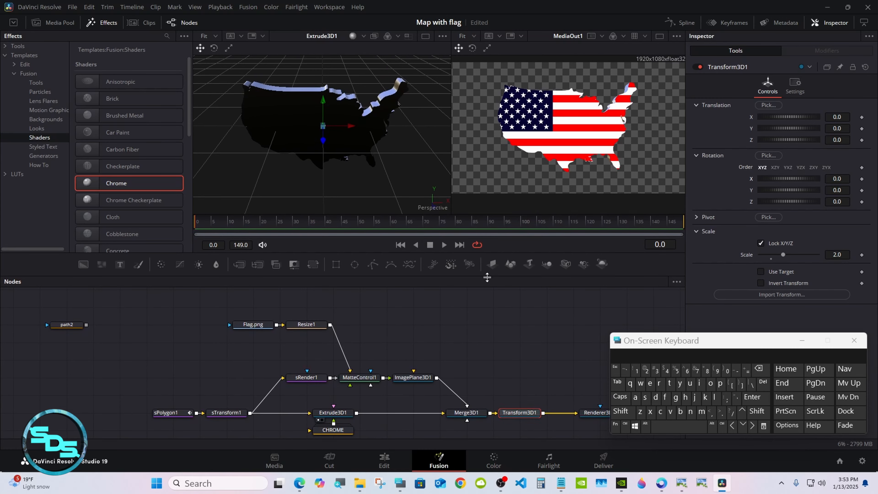
pyautogui.moveTo(670, 342); pyautogui.dragTo(279, 365)
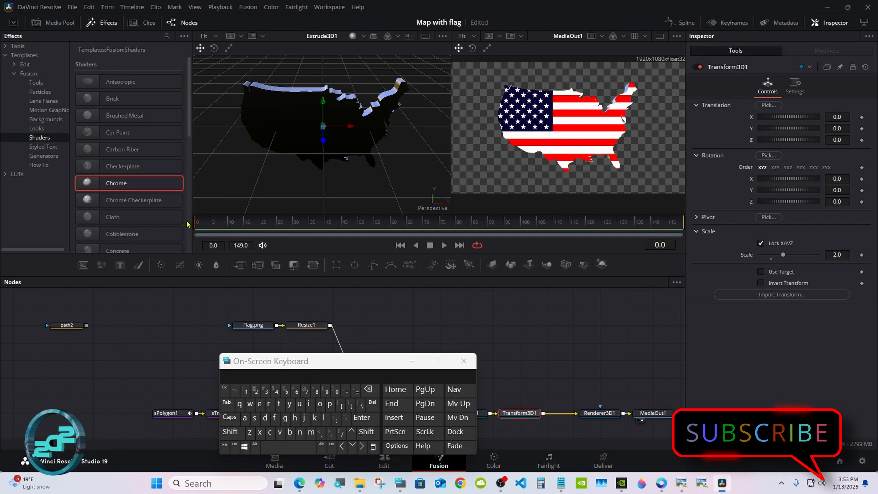
# Keyframe Transform3D1's Y rotation at 0.0 on frame 0, 45.0 on frame 75 and 0.0 on frame 149
pyautogui.click(862, 191)
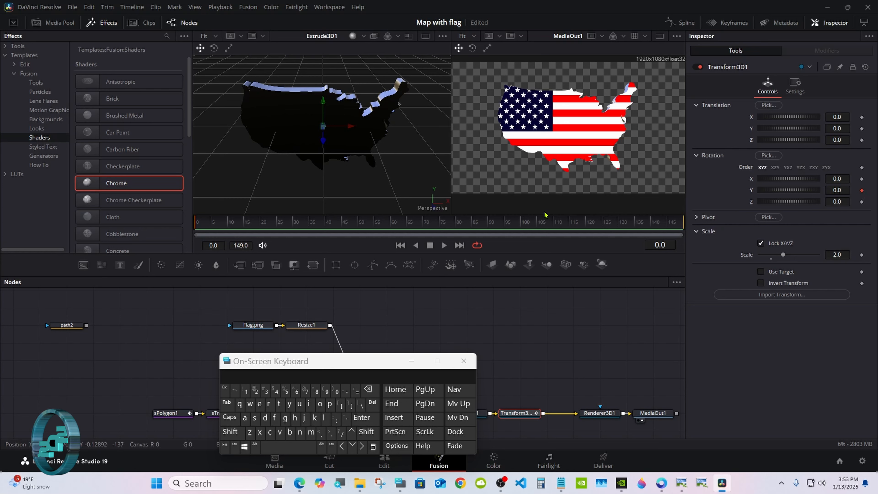
pyautogui.moveTo(425, 225); pyautogui.dragTo(441, 227)
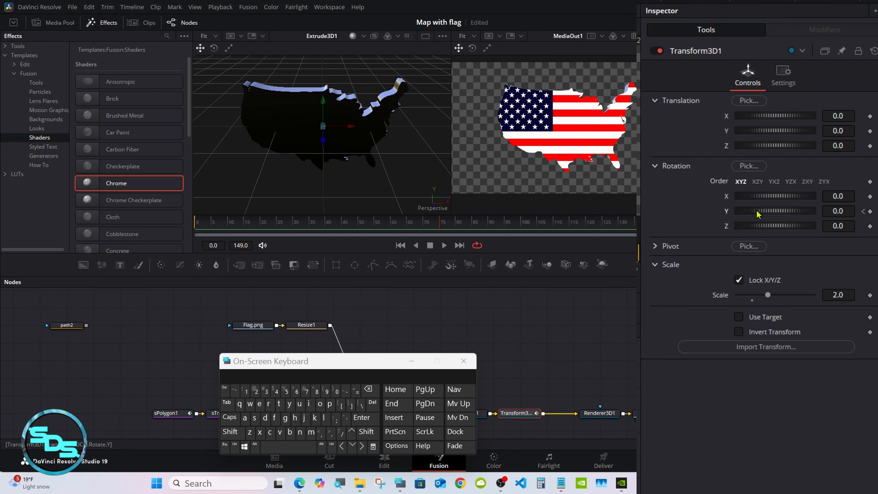
pyautogui.moveTo(776, 190); pyautogui.dragTo(787, 190)
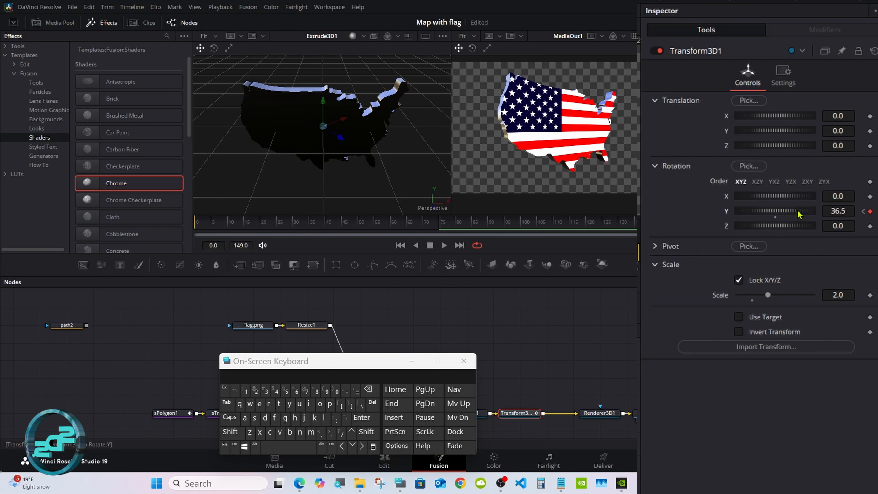
pyautogui.click(841, 208)
pyautogui.click(368, 389)
pyautogui.click(368, 389)
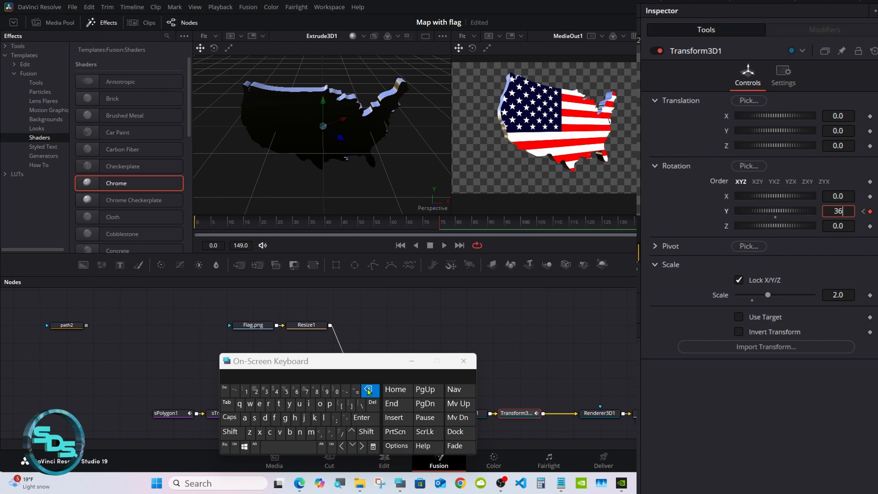
pyautogui.click(368, 390)
pyautogui.click(369, 389)
pyautogui.click(277, 391)
pyautogui.click(285, 392)
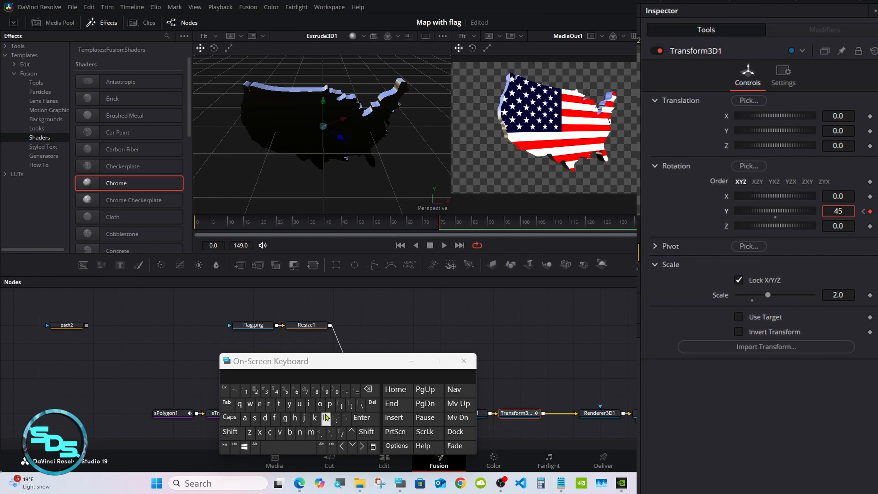
pyautogui.click(361, 418)
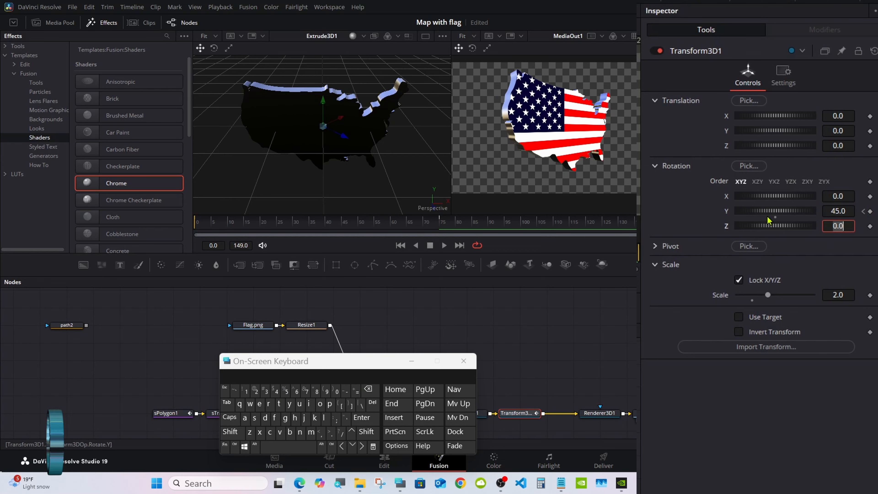
pyautogui.doubleClick(775, 217)
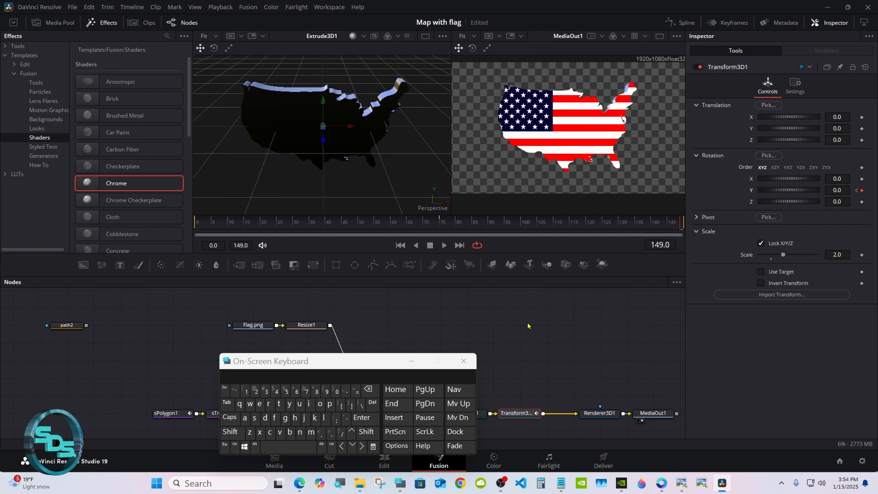
# Open a full-width spline editor and display Transform3D1's Y Rotation curve fitted to the view
pyautogui.click(678, 22)
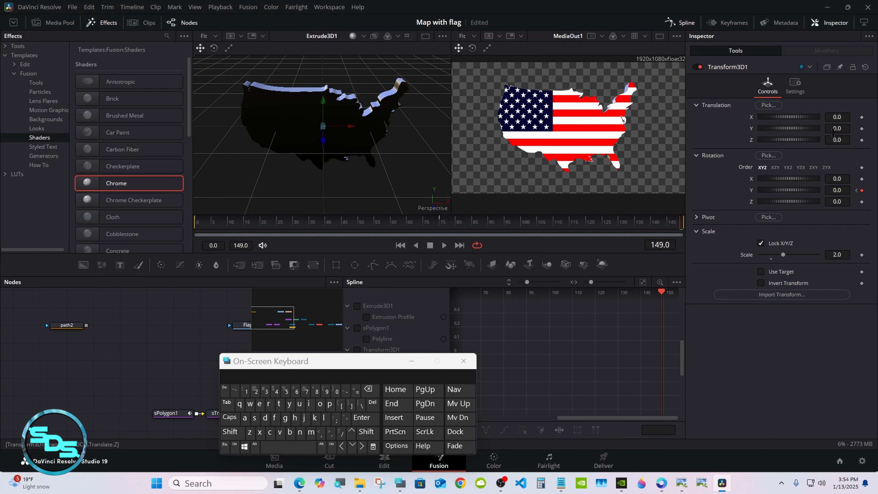
pyautogui.click(866, 23)
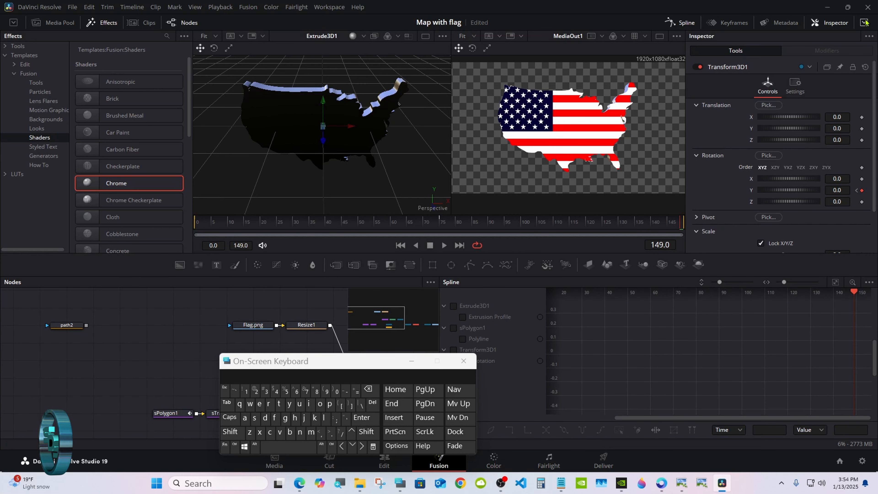
pyautogui.moveTo(382, 358); pyautogui.dragTo(316, 347)
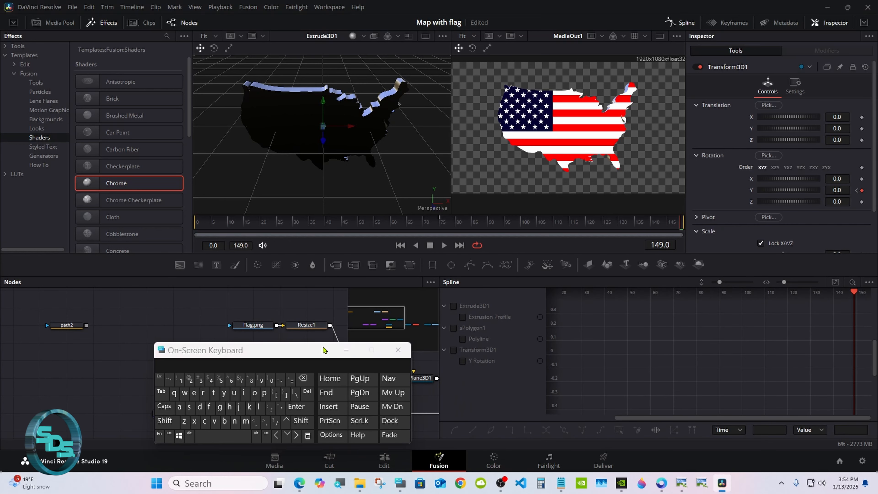
pyautogui.click(453, 350)
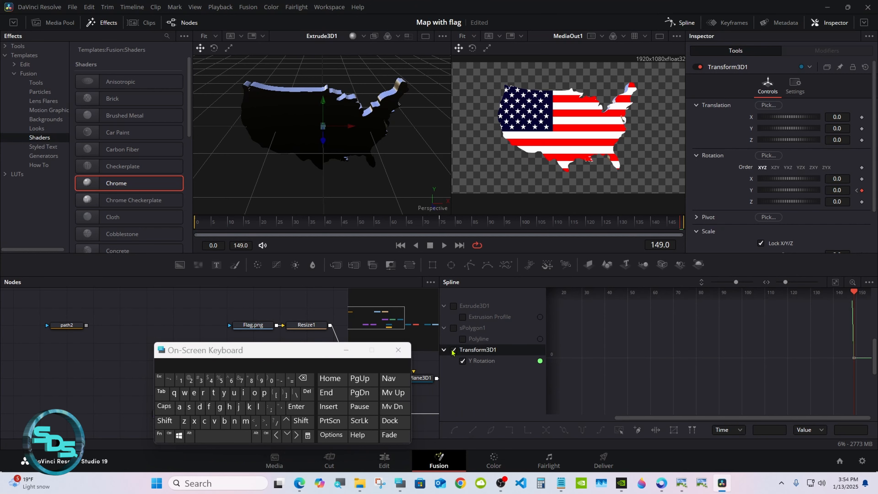
pyautogui.click(836, 283)
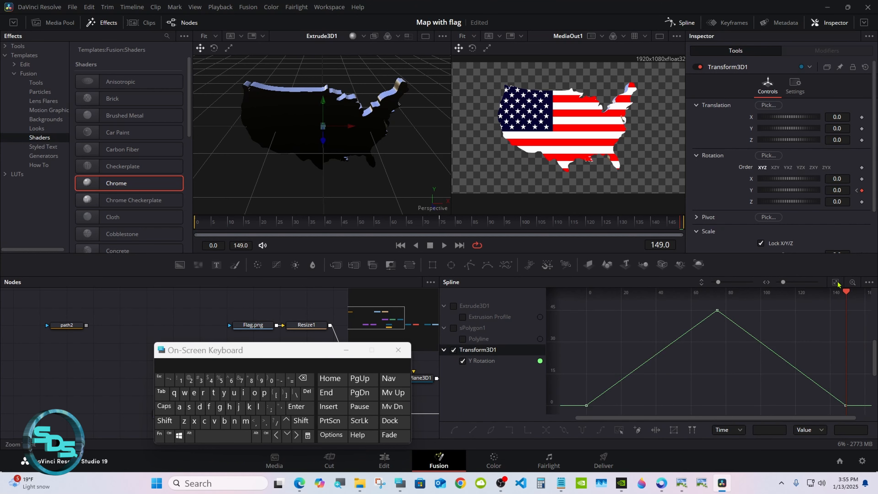
# Smooth all Y Rotation keyframes, repeat the curve past its last keyframe with a relative loop, and close the spline editor
pyautogui.click(619, 430)
pyautogui.click(210, 407)
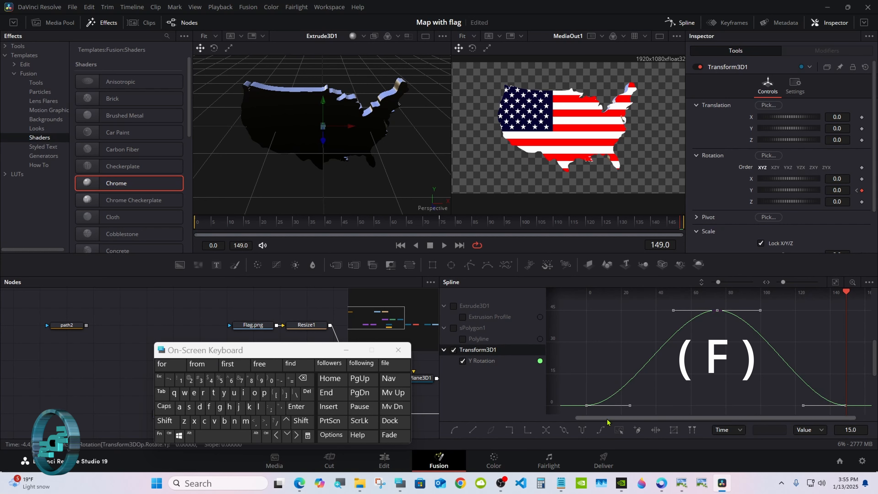
pyautogui.click(601, 430)
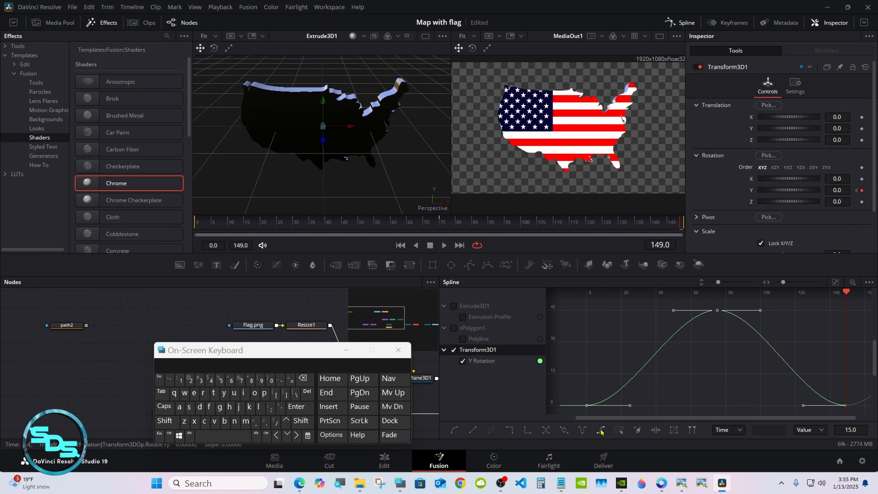
pyautogui.click(453, 350)
pyautogui.click(678, 22)
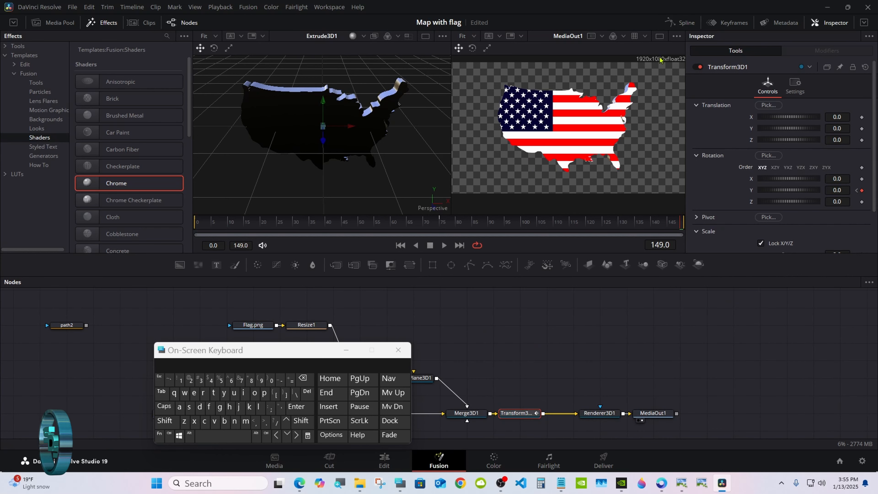
# Switch to the Edit page and extend the Fusion composition clip on Video 1 to 00:00:10:13
pyautogui.moveTo(259, 356); pyautogui.dragTo(670, 287)
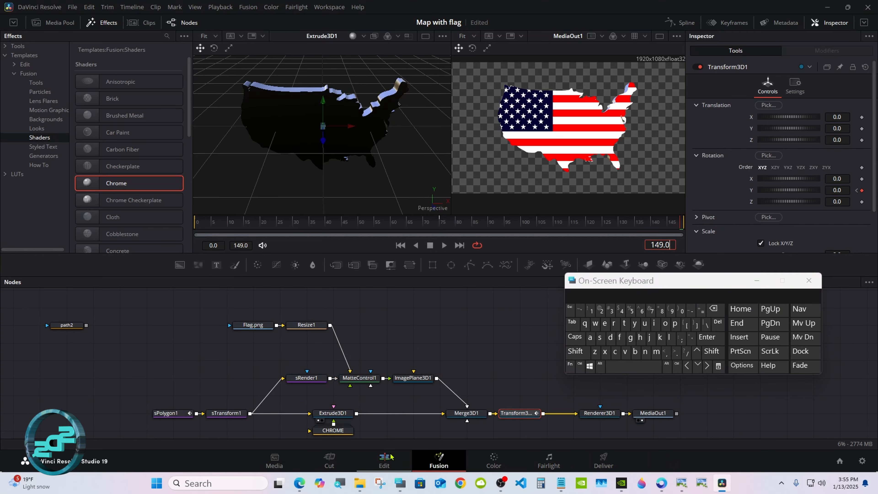
pyautogui.click(384, 461)
pyautogui.press('Home')
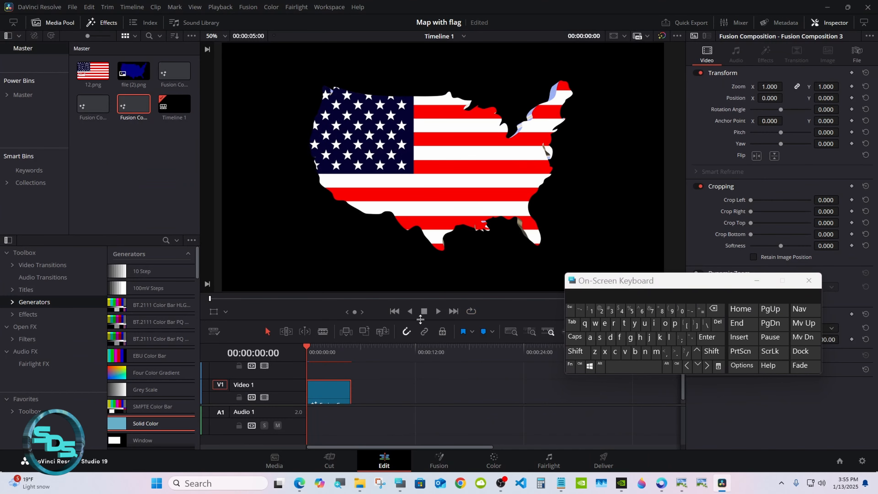
pyautogui.moveTo(347, 388); pyautogui.dragTo(400, 389)
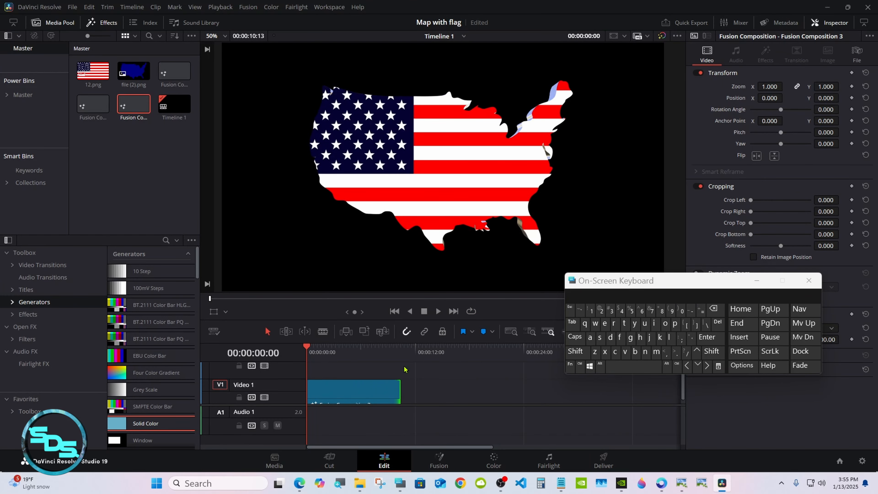
# Play the extended clip to check the map's rotation and return the playhead to the start of the timeline
pyautogui.click(438, 311)
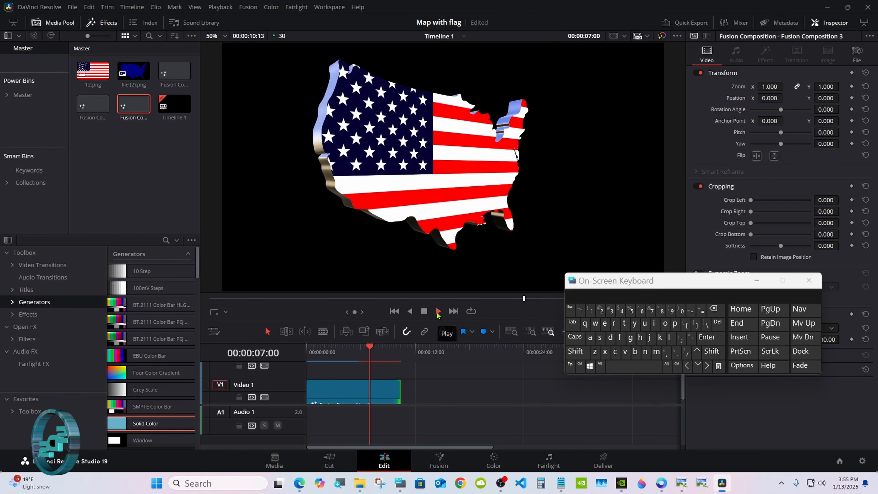
pyautogui.click(424, 312)
pyautogui.moveTo(391, 347); pyautogui.dragTo(293, 350)
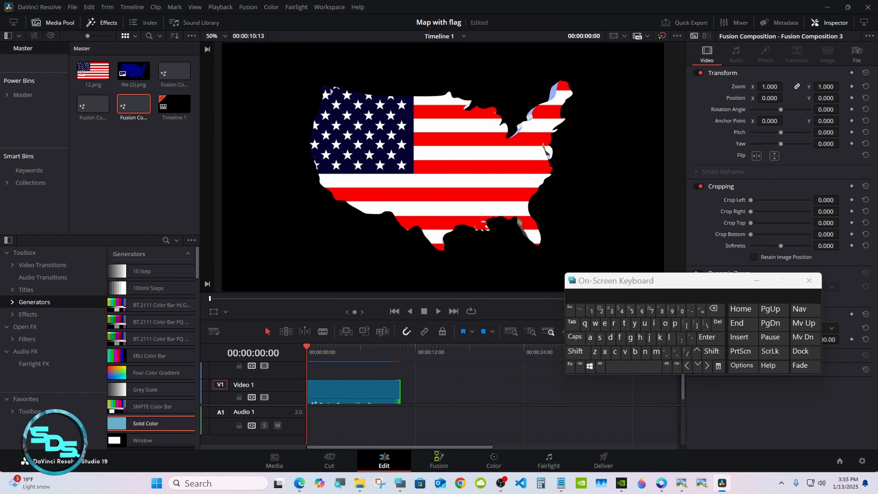
# Return to the Fusion page, enlarge the node area, and place Renderer3D1 closer to Transform3D1
pyautogui.click(438, 460)
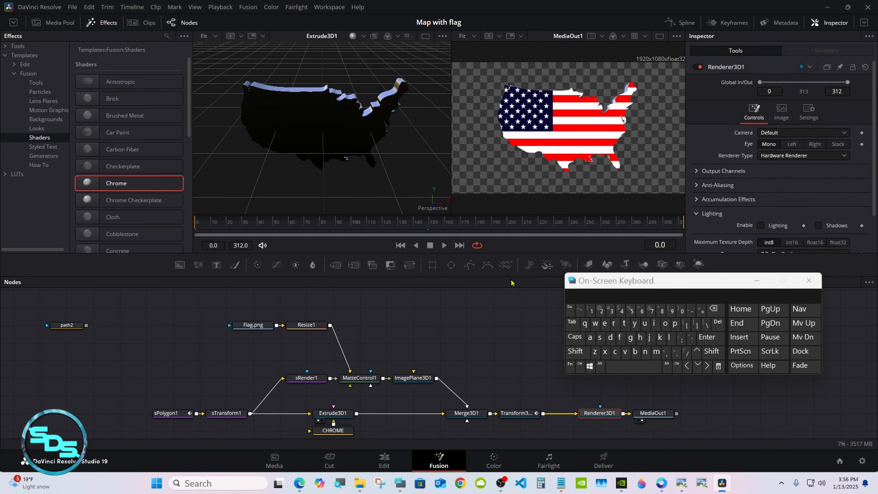
pyautogui.moveTo(511, 277); pyautogui.dragTo(511, 266)
pyautogui.moveTo(592, 286); pyautogui.dragTo(659, 238)
pyautogui.moveTo(600, 403); pyautogui.dragTo(573, 403)
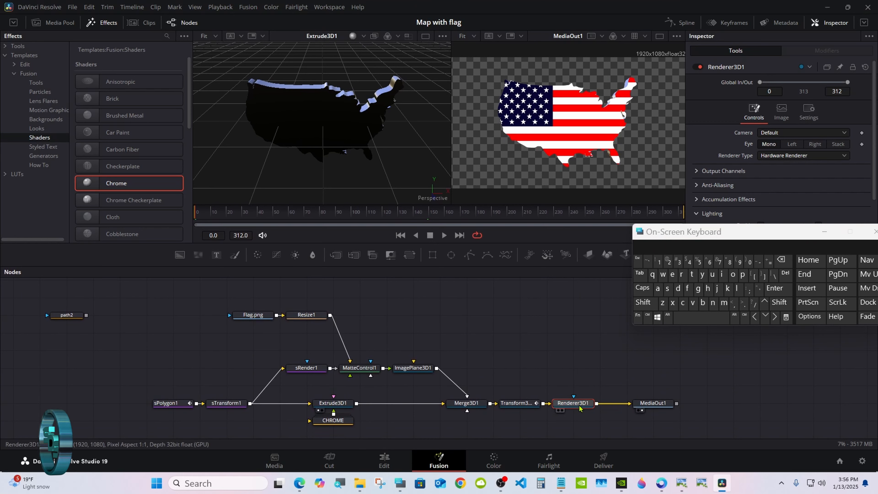
pyautogui.click(552, 363)
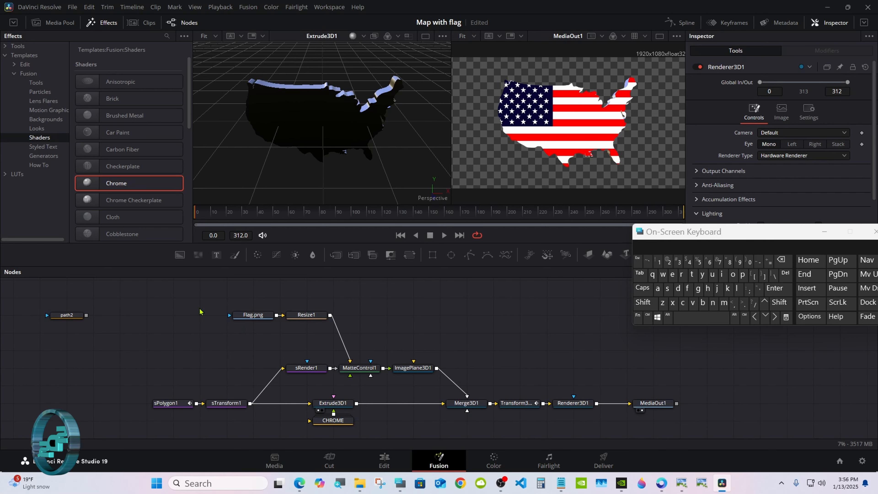
# Create a macro from all nodes except path2 and MediaOut1
pyautogui.moveTo(148, 284); pyautogui.dragTo(570, 435)
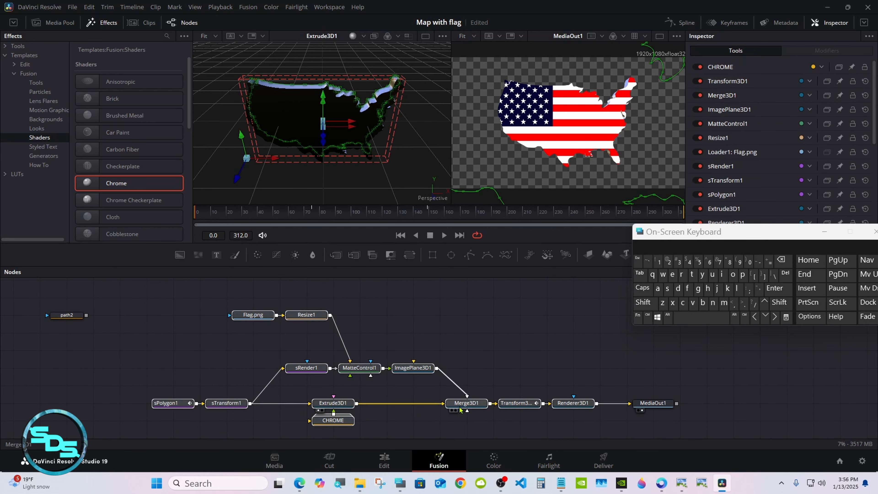
pyautogui.click(398, 369)
pyautogui.rightClick(397, 371)
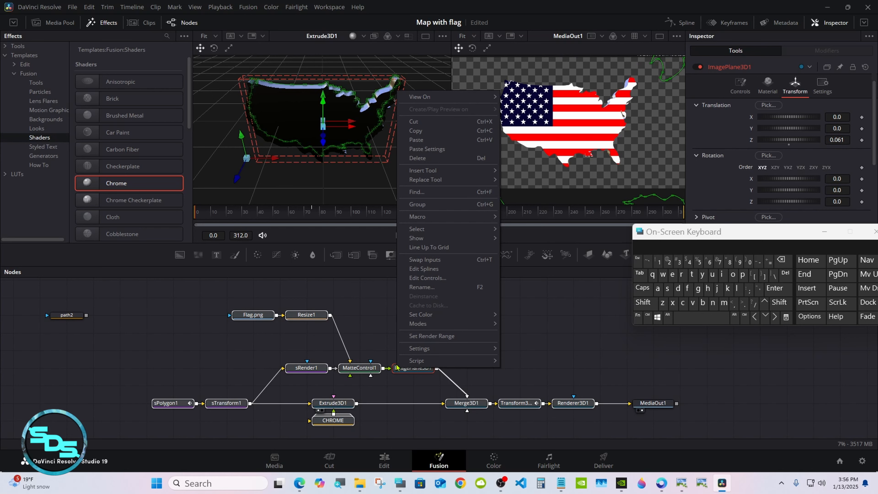
pyautogui.moveTo(448, 221)
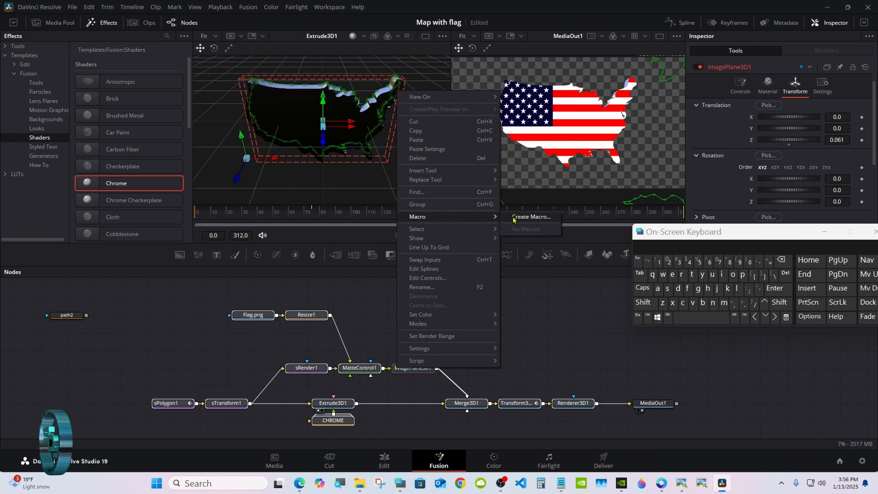
pyautogui.click(528, 220)
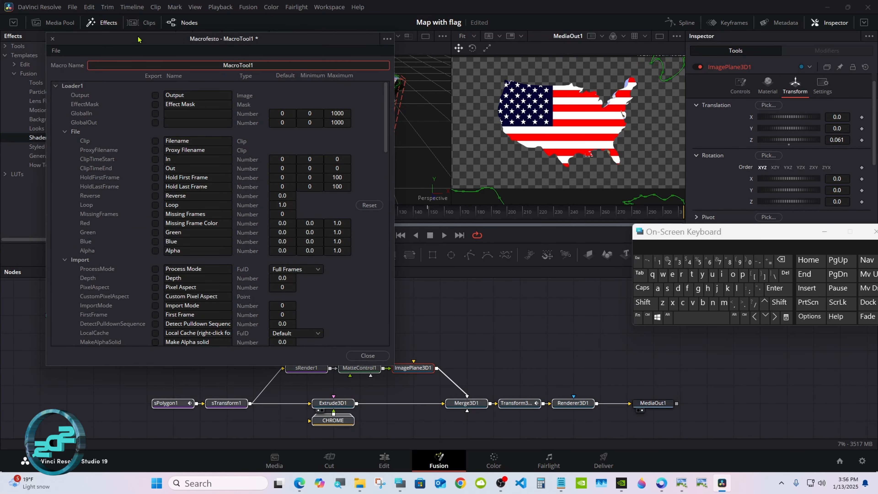
# Reposition the macro editor and on-screen keyboard, and name the macro "American Flag 03"
pyautogui.moveTo(138, 39); pyautogui.dragTo(398, 97)
pyautogui.moveTo(681, 236); pyautogui.dragTo(584, 276)
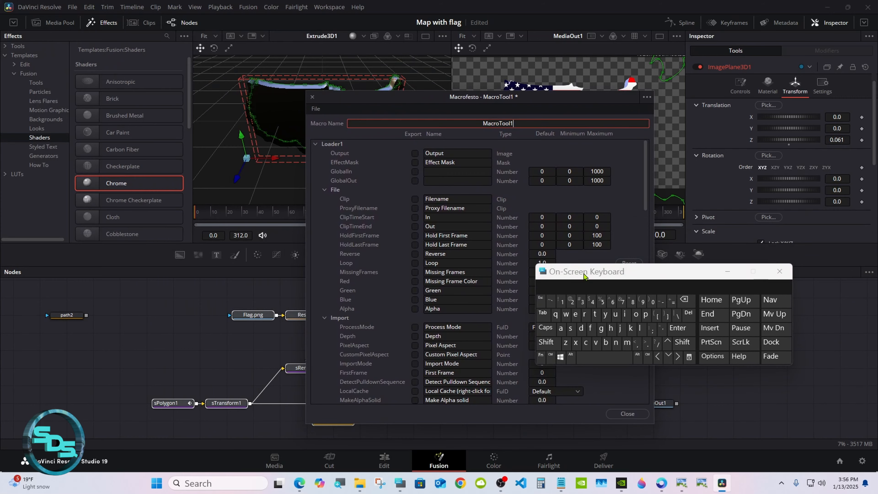
pyautogui.click(684, 299)
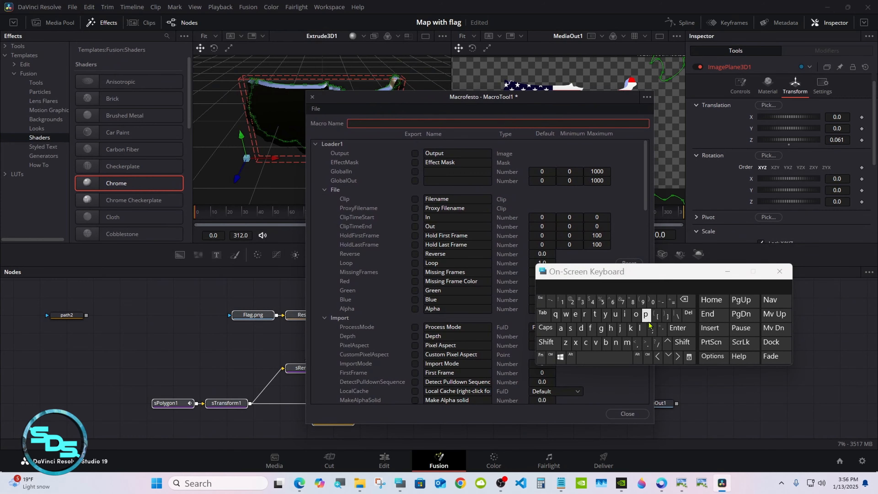
pyautogui.click(546, 342)
pyautogui.click(561, 328)
pyautogui.click(627, 342)
pyautogui.click(708, 285)
pyautogui.click(546, 342)
pyautogui.click(591, 328)
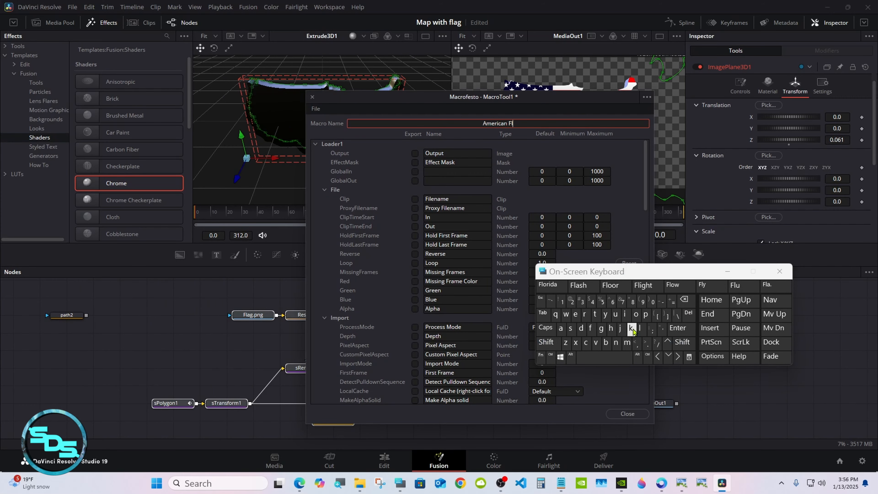
pyautogui.click(639, 328)
pyautogui.click(560, 328)
pyautogui.click(601, 328)
pyautogui.click(605, 357)
pyautogui.click(653, 301)
pyautogui.click(582, 301)
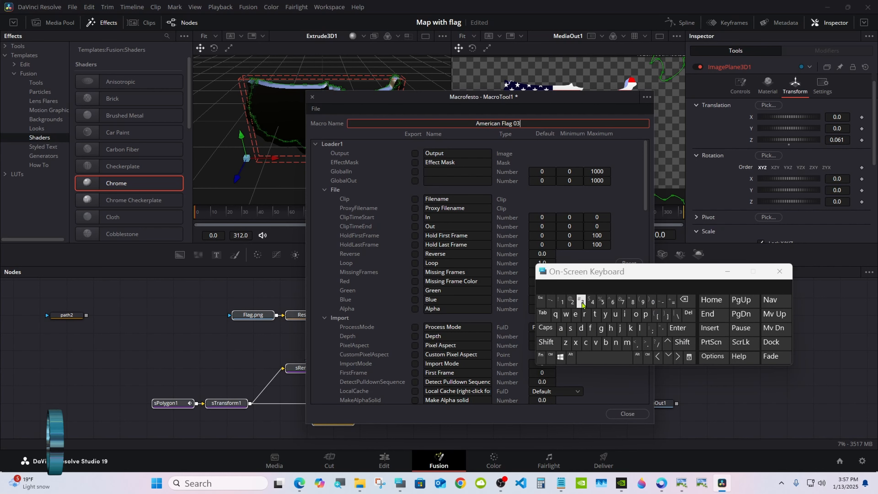
# Expose Loader1's Clip control in the macro and rename it "Pictures"
pyautogui.moveTo(571, 279); pyautogui.dragTo(612, 278)
pyautogui.click(415, 200)
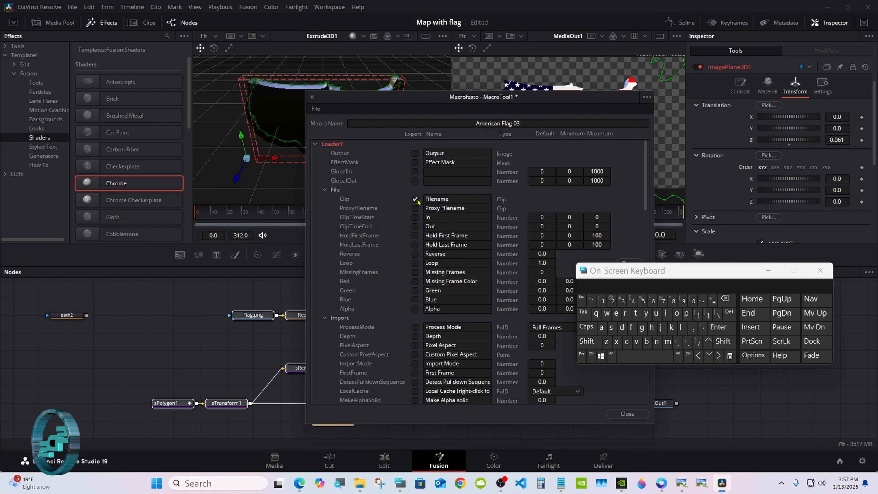
pyautogui.click(449, 199)
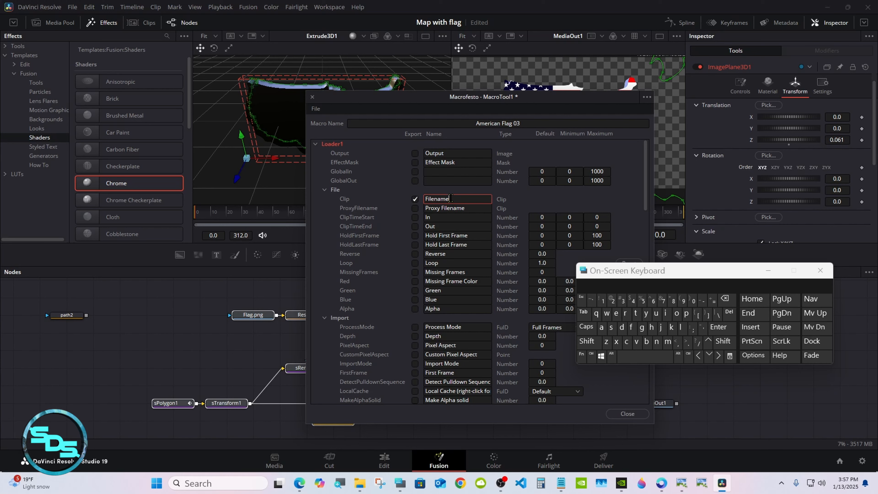
pyautogui.click(726, 300)
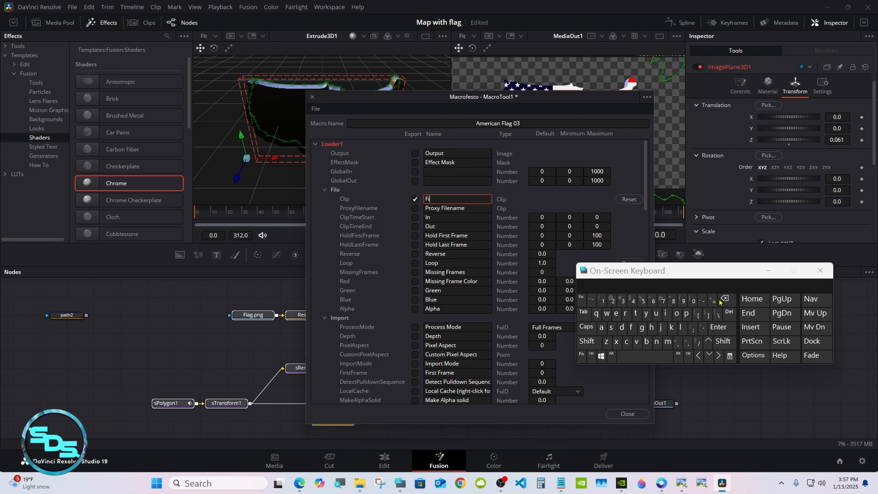
pyautogui.click(725, 300)
pyautogui.click(725, 298)
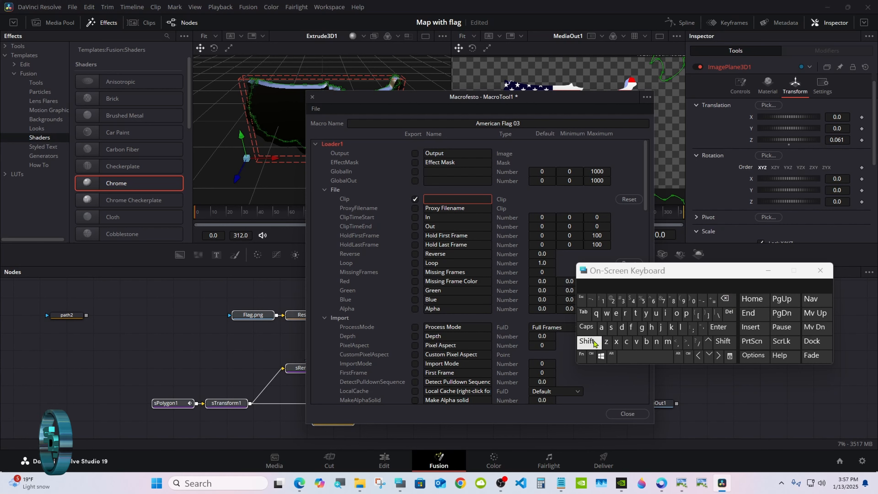
pyautogui.click(587, 341)
pyautogui.click(686, 313)
pyautogui.click(665, 313)
pyautogui.click(592, 284)
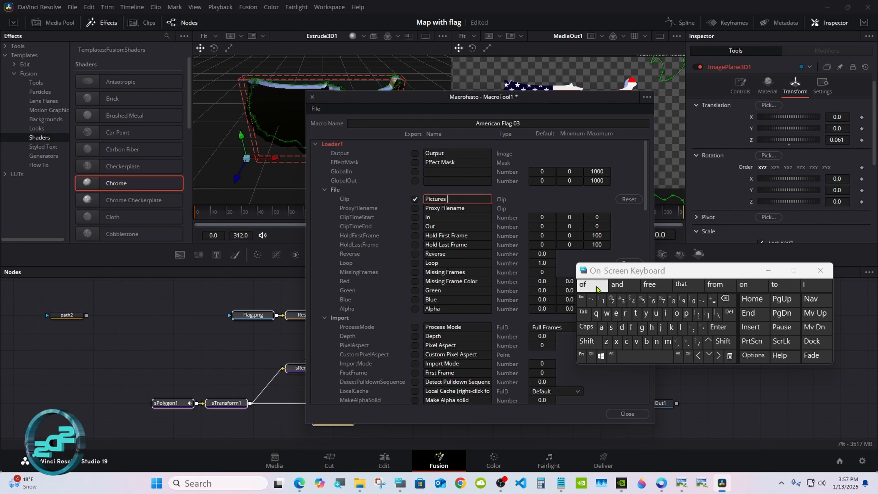
pyautogui.click(456, 145)
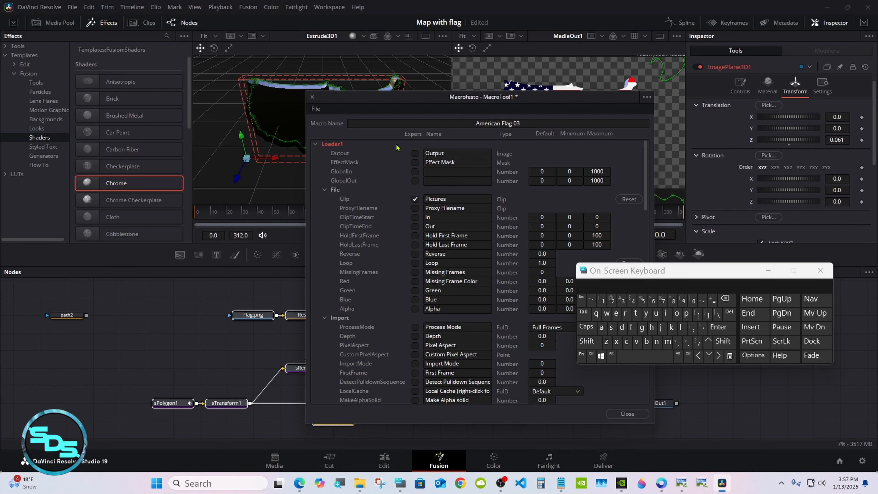
# Save the macro as a group named "American Flag 03.setting" in Templates > Edit > Titles > American flag, and close the macro editor
pyautogui.click(316, 109)
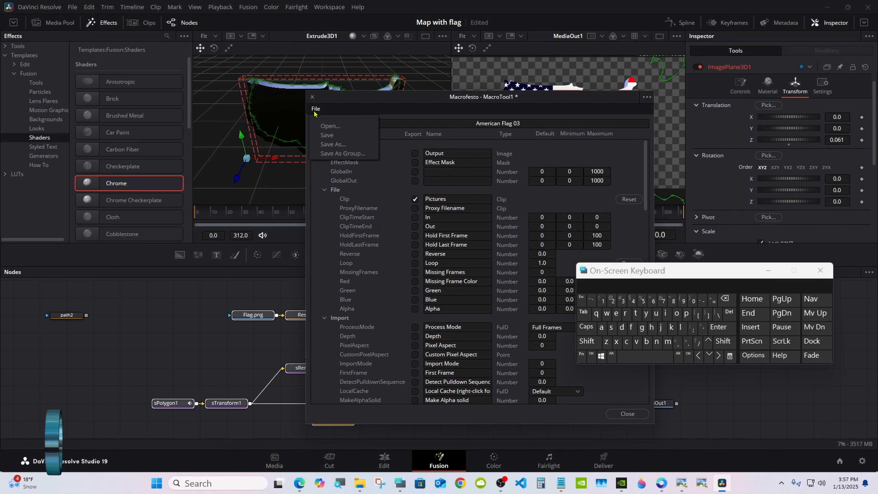
pyautogui.click(353, 155)
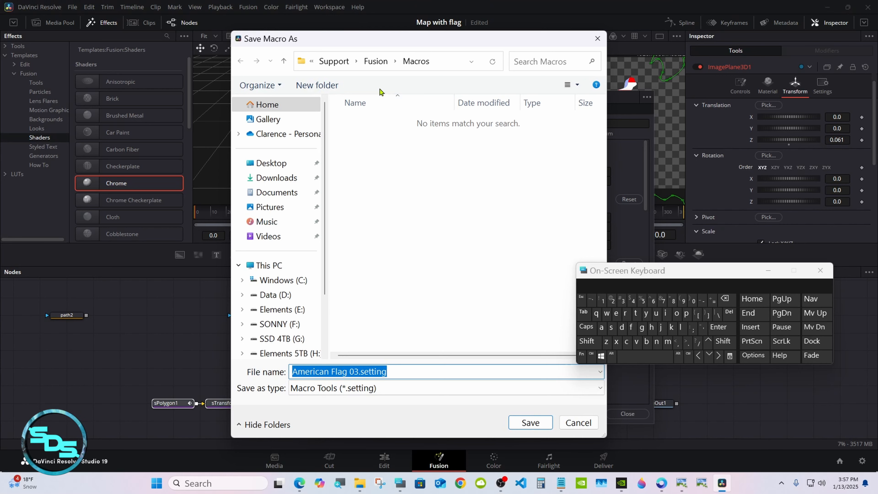
pyautogui.click(376, 60)
pyautogui.scroll(-1, 602, 264)
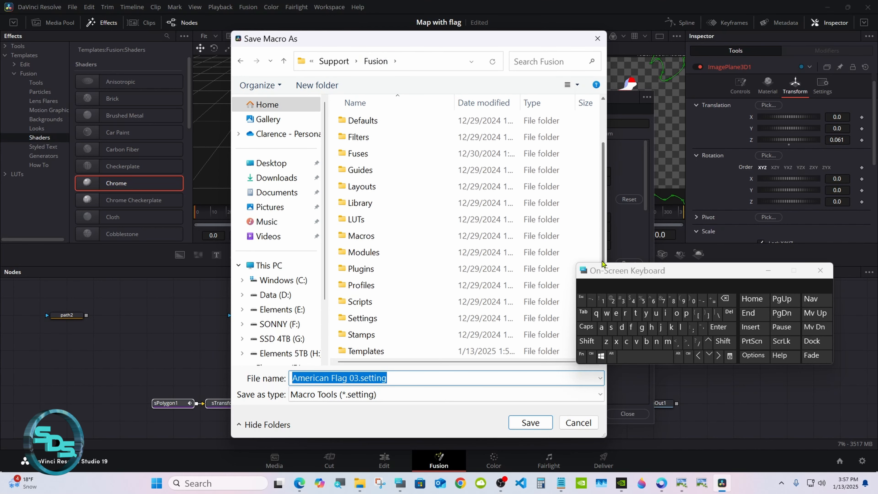
pyautogui.doubleClick(445, 350)
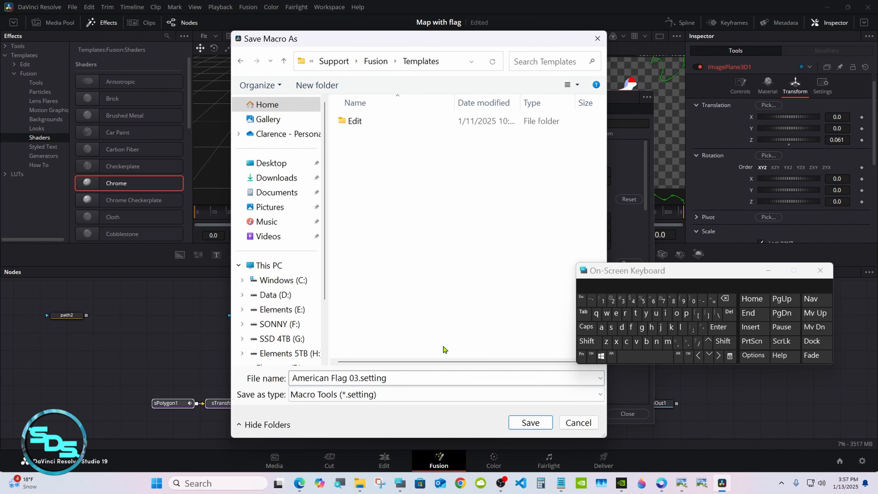
pyautogui.doubleClick(411, 121)
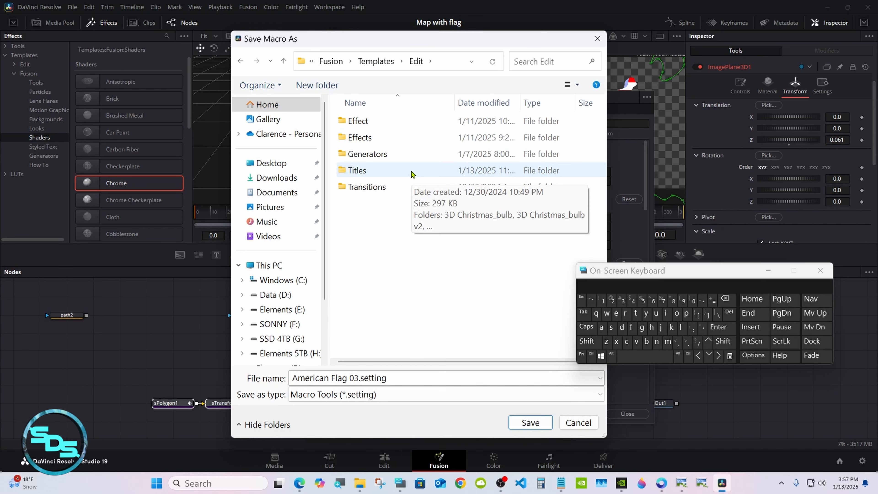
pyautogui.doubleClick(411, 170)
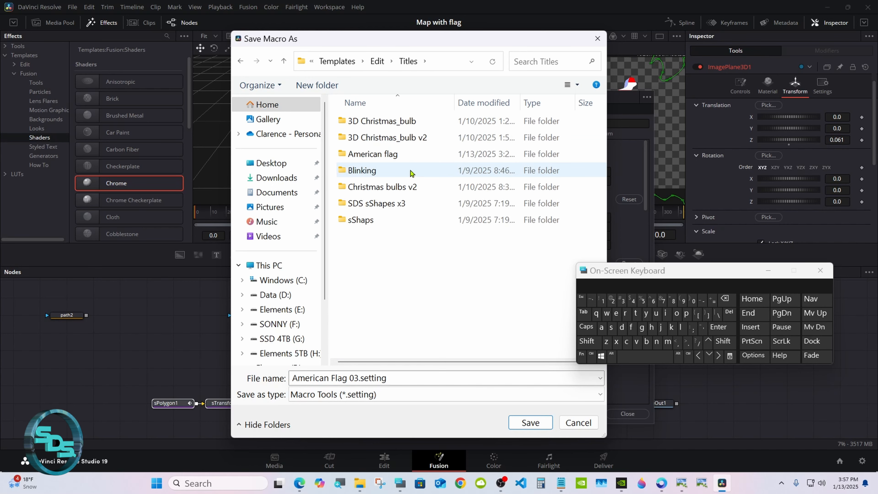
pyautogui.doubleClick(416, 158)
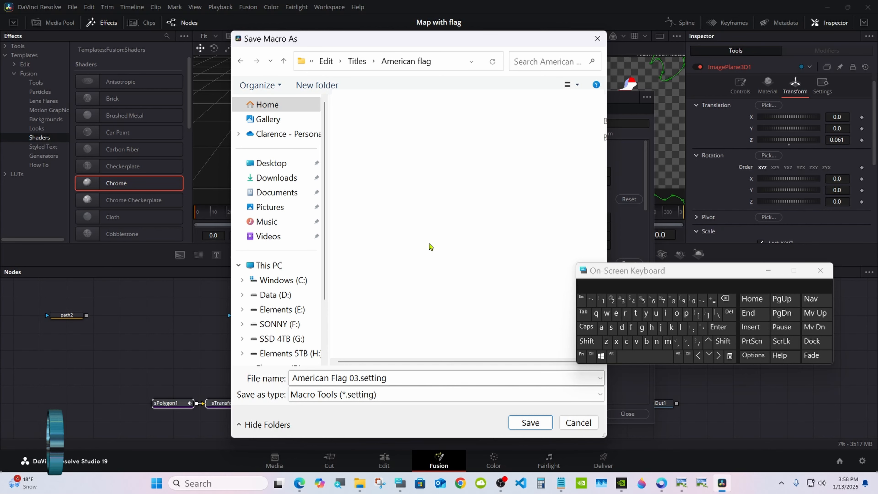
pyautogui.click(525, 423)
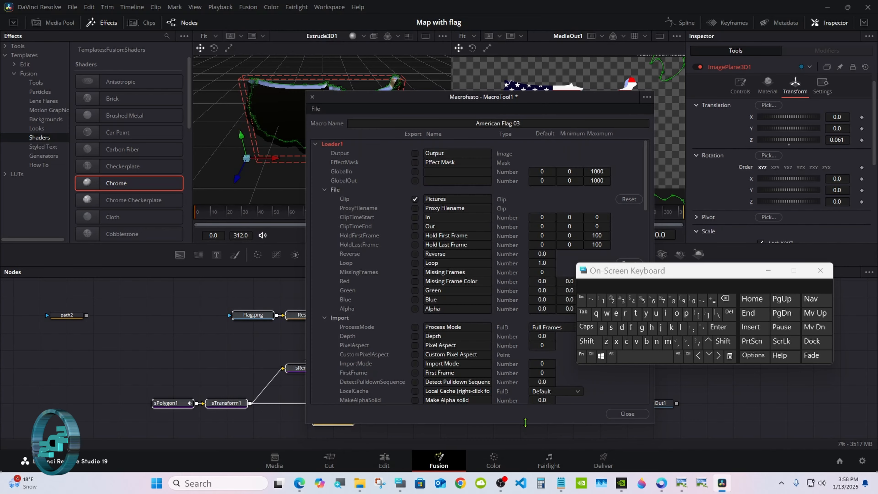
pyautogui.click(628, 413)
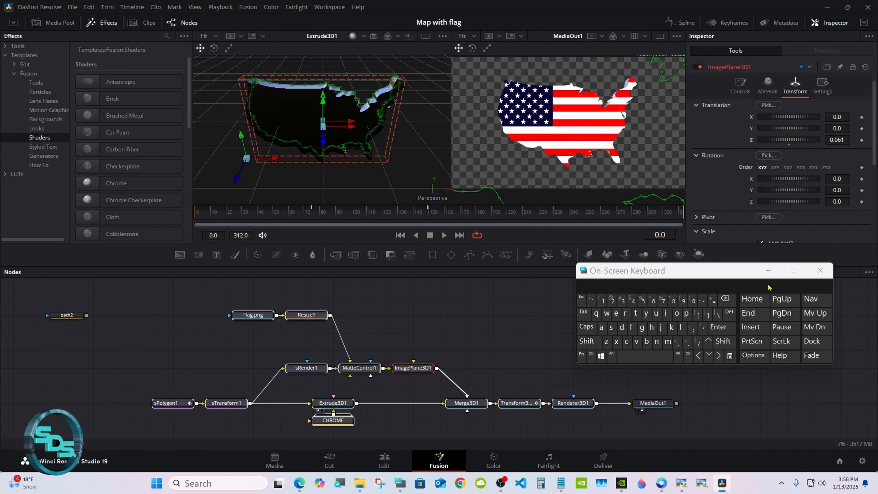
# On the Edit page, move Fusion Composition 3 up to Video 2 and place the American Flag 03 title after it on that track
pyautogui.click(768, 270)
pyautogui.click(384, 461)
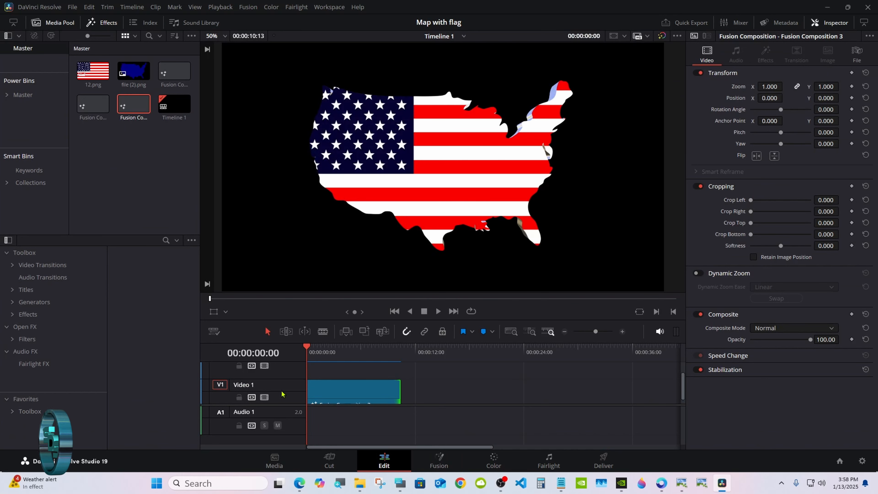
pyautogui.moveTo(317, 391); pyautogui.dragTo(317, 371)
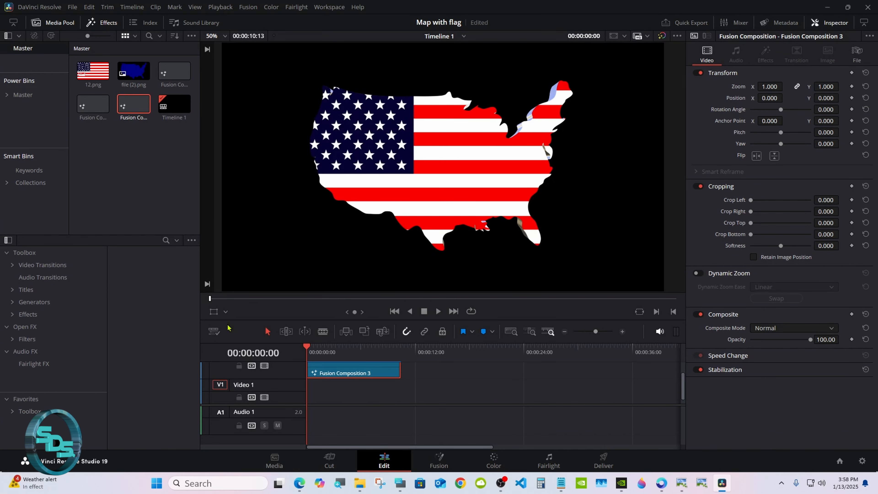
pyautogui.click(13, 290)
pyautogui.click(43, 351)
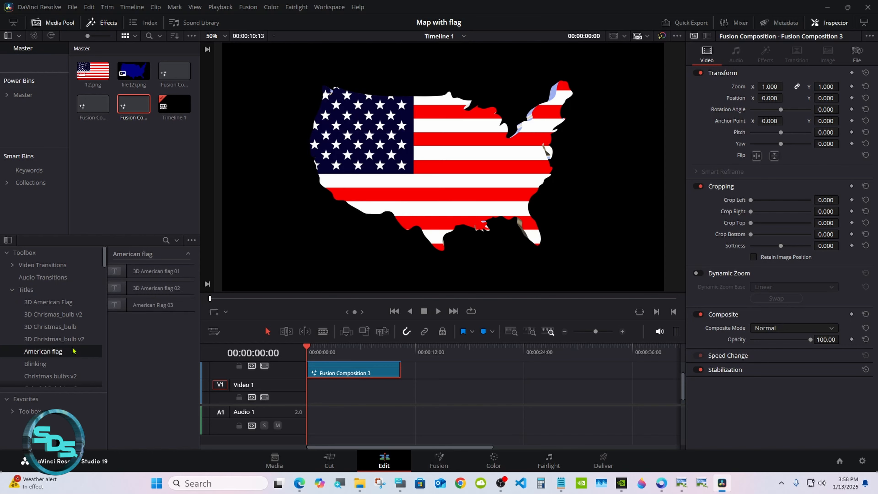
pyautogui.moveTo(152, 305); pyautogui.dragTo(479, 375)
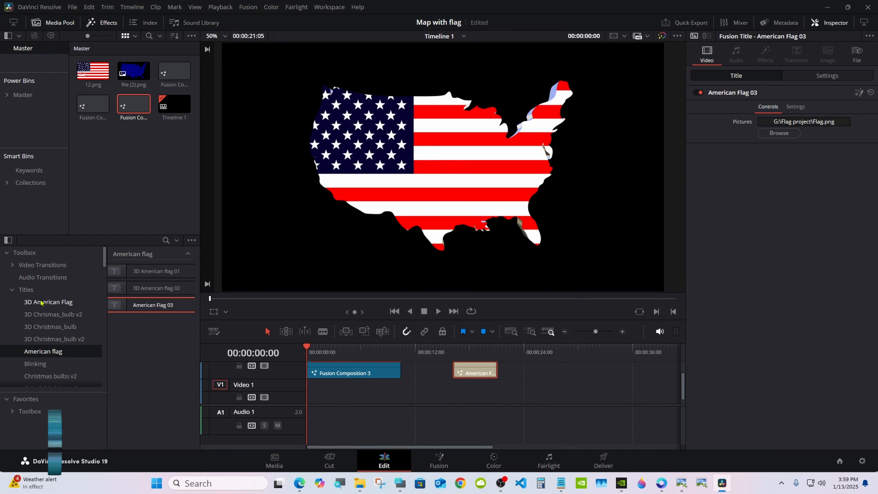
# Add a Solid Color generator on Video 1, running 25 seconds from the timeline's start
pyautogui.click(12, 289)
pyautogui.click(34, 302)
pyautogui.moveTo(146, 424); pyautogui.dragTo(526, 397)
# Trim Fusion Composition 3 to 5 seconds and fit the American Flag 03 title from there to the solid color's end
pyautogui.moveTo(472, 372); pyautogui.dragTo(527, 367)
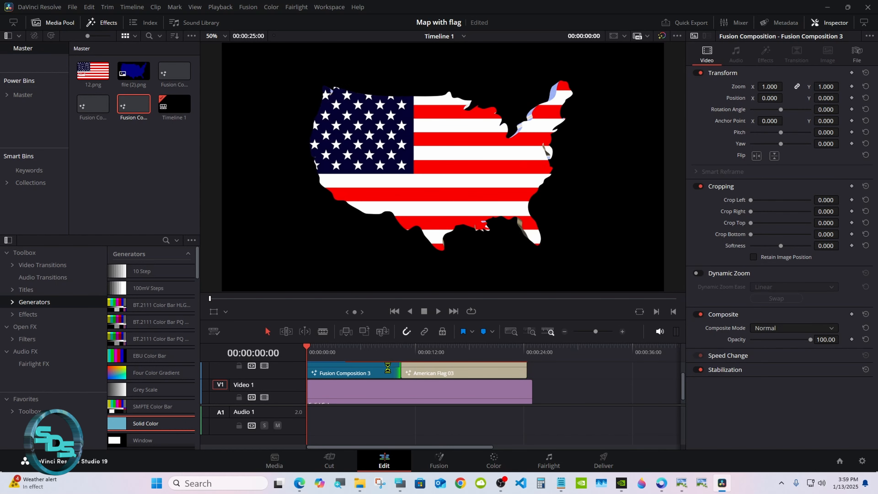
pyautogui.moveTo(400, 371); pyautogui.dragTo(348, 373)
pyautogui.moveTo(432, 372); pyautogui.dragTo(383, 372)
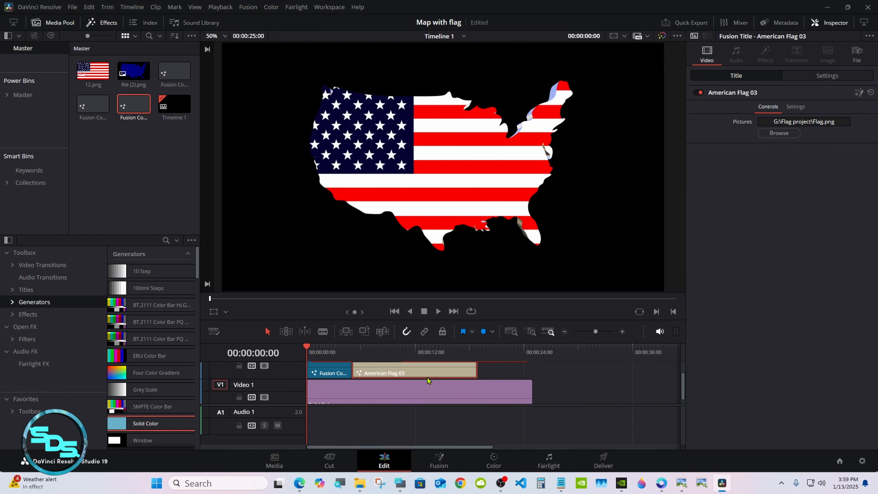
pyautogui.moveTo(478, 367); pyautogui.dragTo(528, 367)
pyautogui.press('Down')
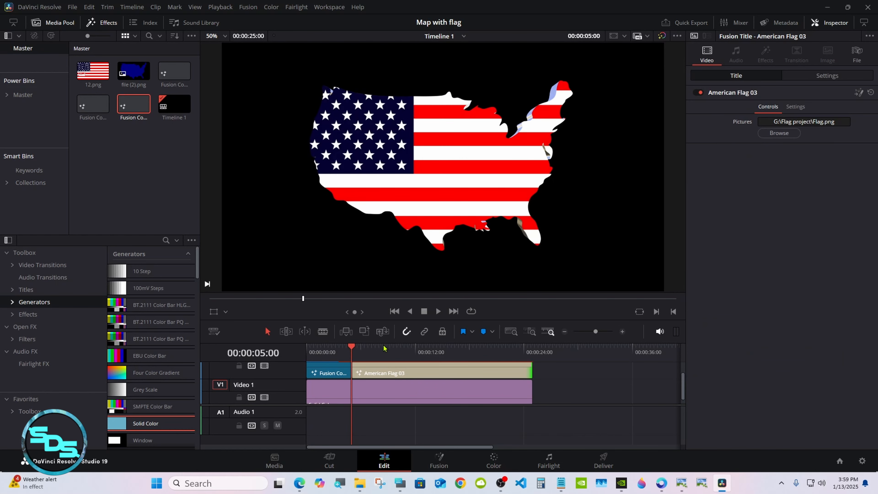
# Set the Solid Color background to the saved custom blue #3973ac
pyautogui.moveTo(384, 320); pyautogui.dragTo(385, 339)
pyautogui.click(390, 397)
pyautogui.click(757, 108)
pyautogui.click(322, 277)
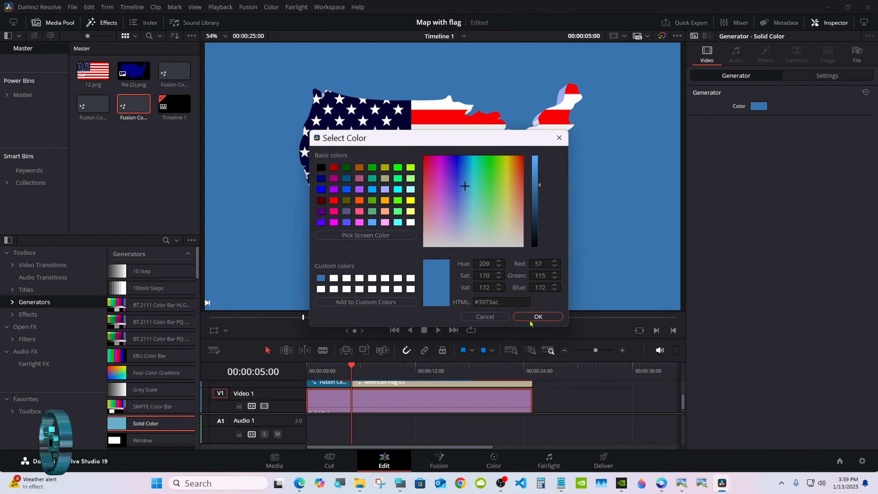
pyautogui.click(535, 315)
pyautogui.moveTo(454, 351); pyautogui.dragTo(453, 336)
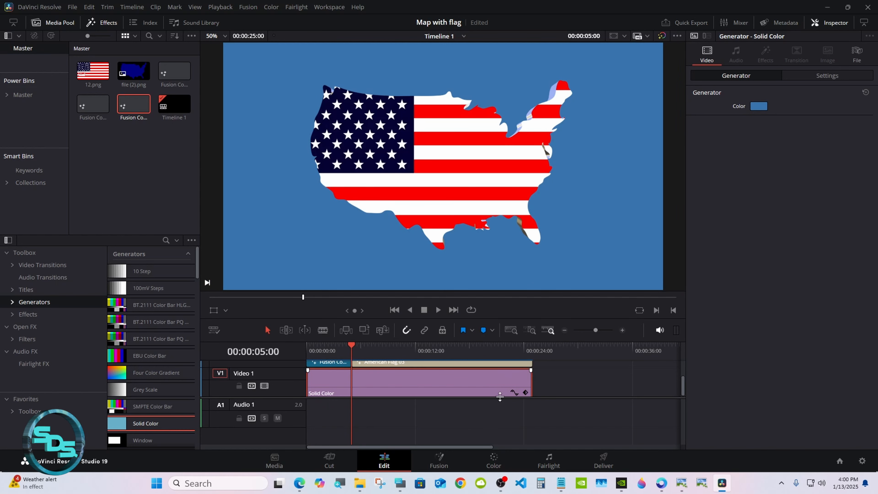
# Try MapA.png and AE.png as the Pictures fill of the American Flag 03 title
pyautogui.scroll(2, 498, 406)
pyautogui.click(458, 379)
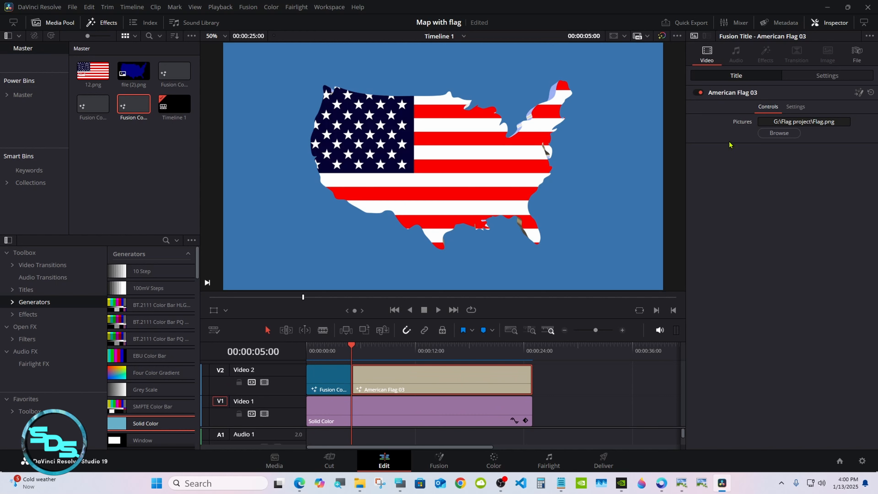
pyautogui.click(777, 136)
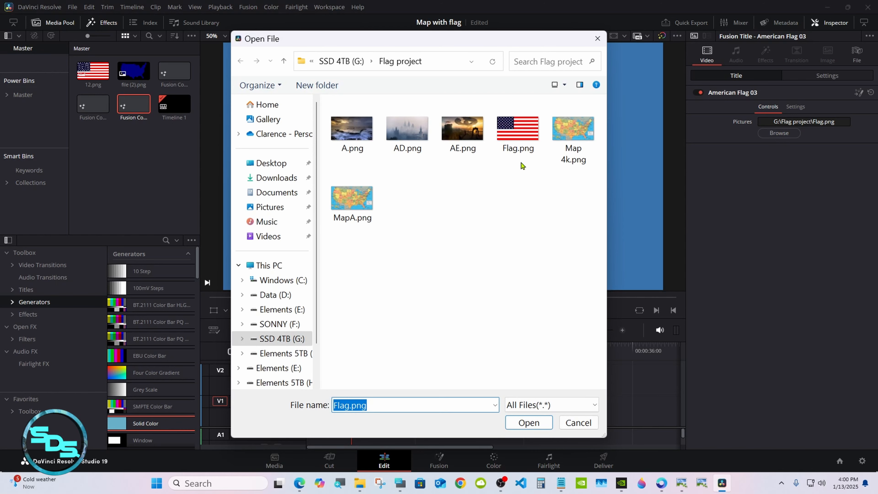
pyautogui.doubleClick(357, 200)
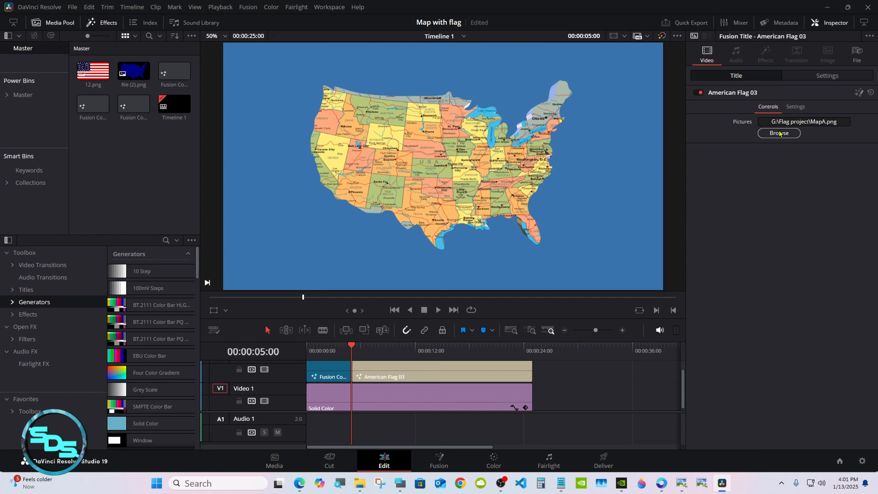
pyautogui.click(780, 134)
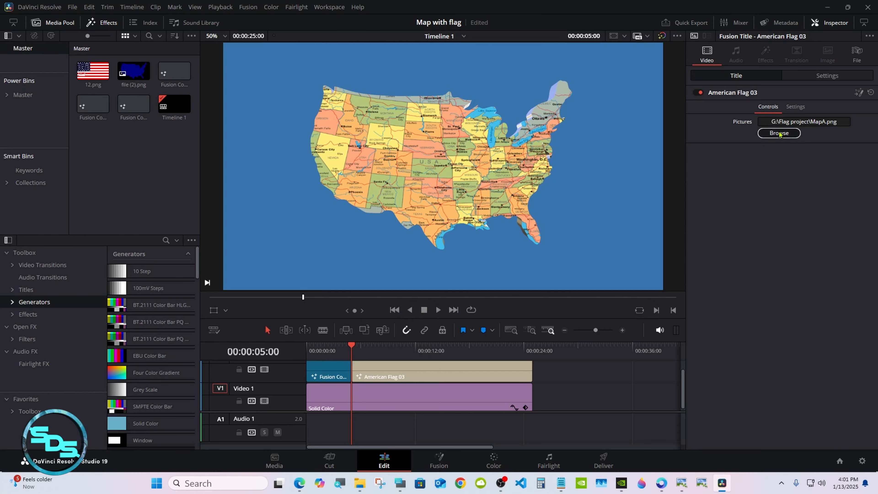
pyautogui.doubleClick(469, 137)
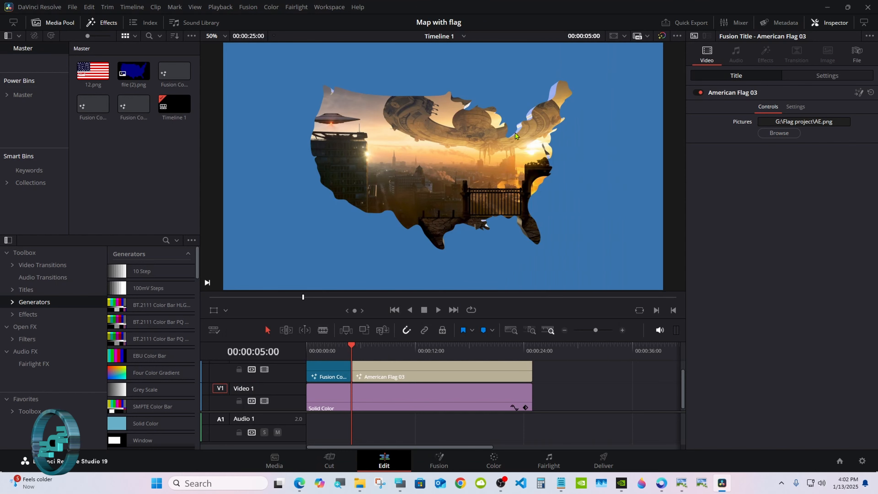
# Try Map 4k.png and AD.png as the title's Pictures fill
pyautogui.click(778, 133)
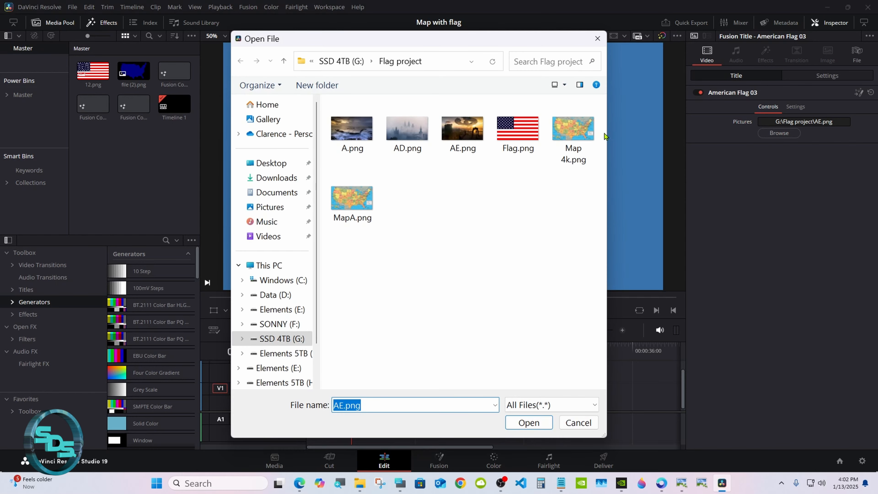
pyautogui.doubleClick(573, 134)
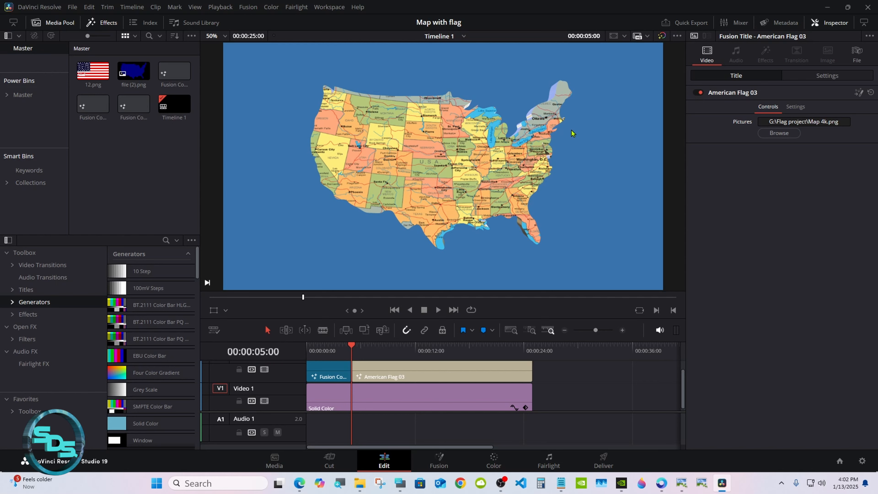
pyautogui.click(779, 133)
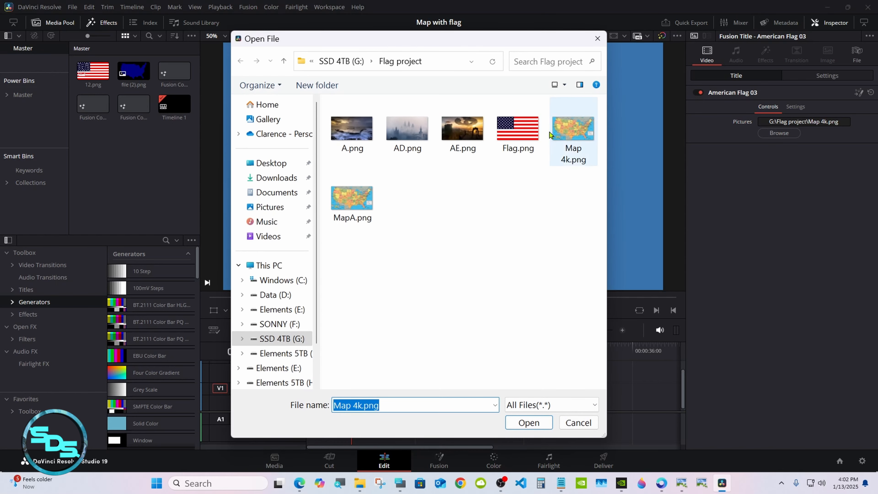
pyautogui.click(419, 131)
pyautogui.doubleClick(418, 132)
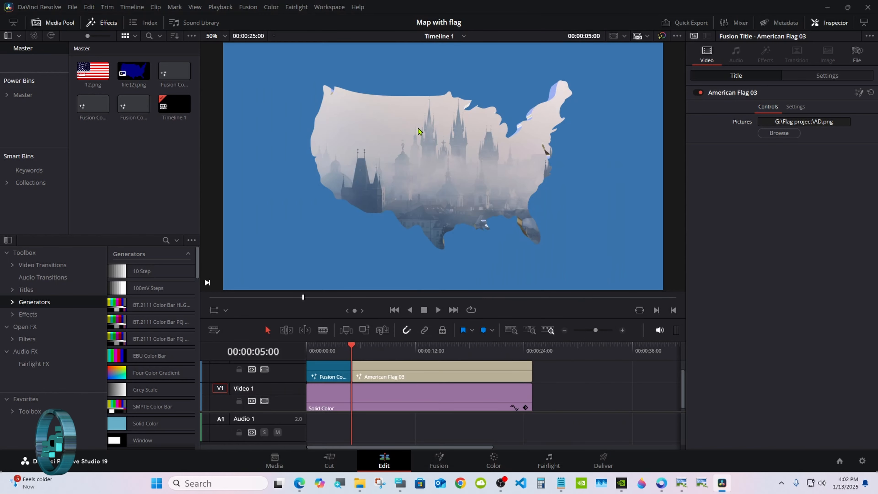
# Try A.png as the title's Pictures fill and switch back to Flag.png
pyautogui.click(778, 133)
pyautogui.doubleClick(356, 130)
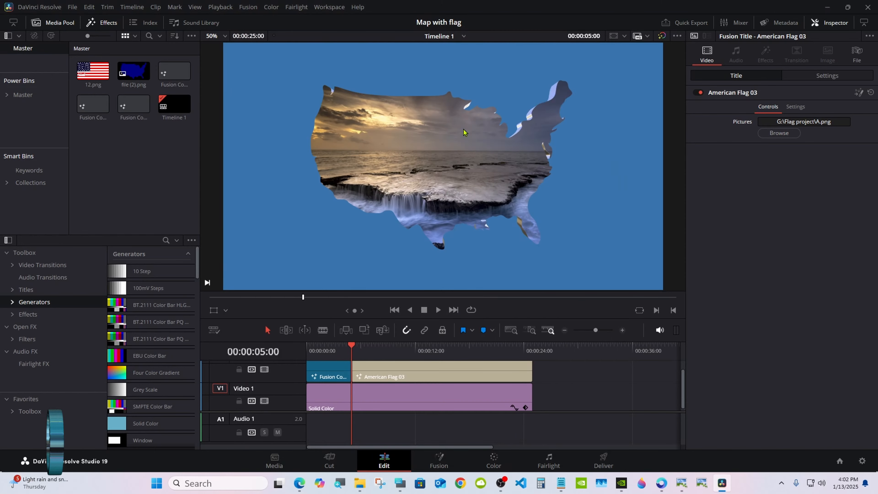
pyautogui.click(770, 132)
pyautogui.doubleClick(520, 128)
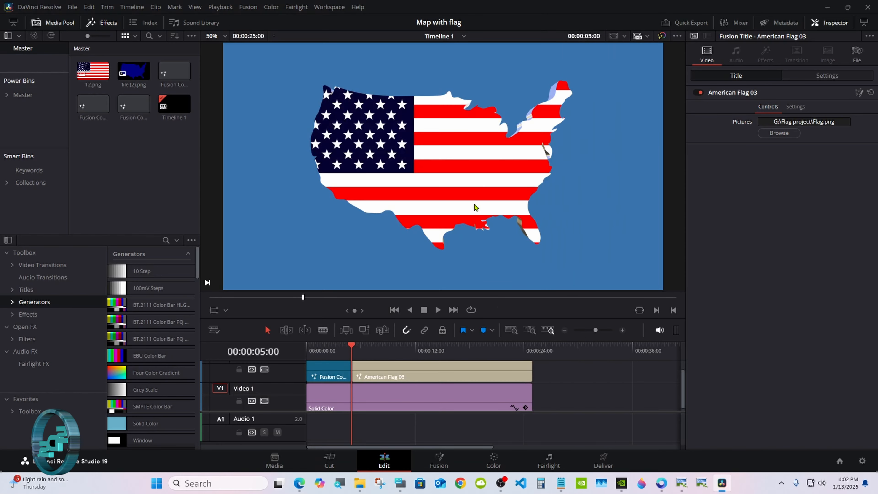
# Set the render cache to Smart and play the American Flag 03 title over the blue background
pyautogui.click(221, 7)
pyautogui.moveTo(314, 52)
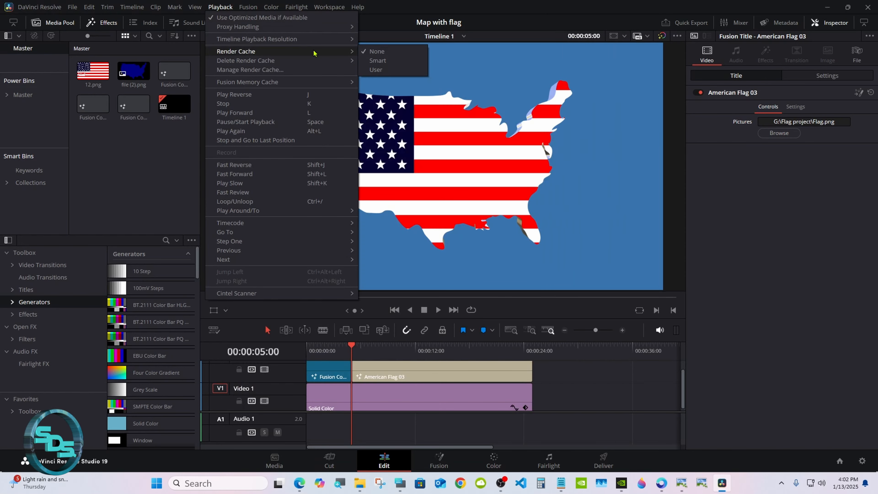
pyautogui.click(377, 60)
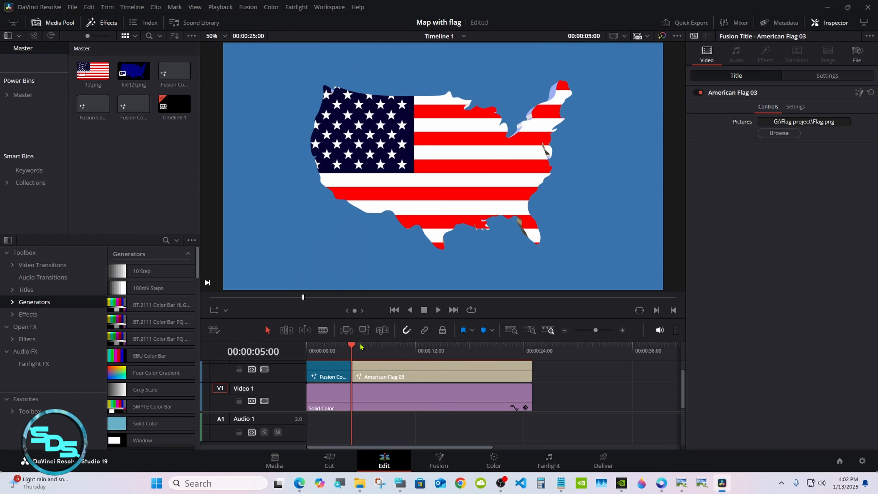
pyautogui.moveTo(361, 344); pyautogui.dragTo(367, 369)
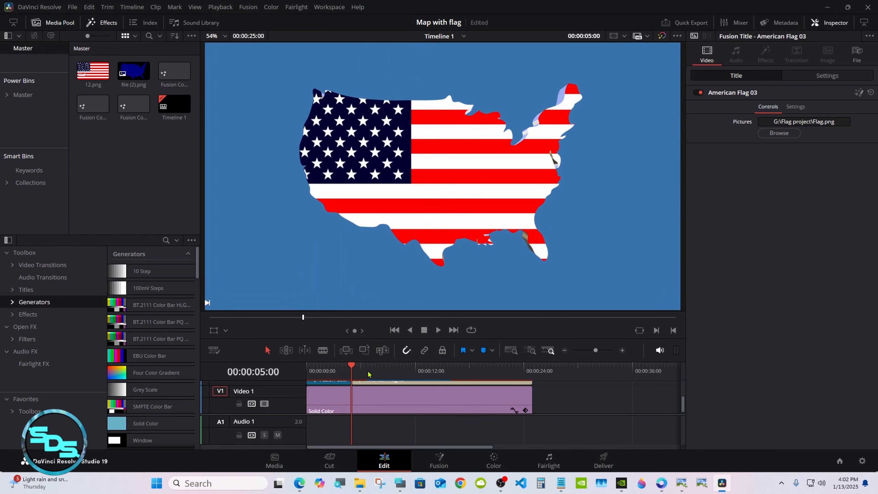
pyautogui.press('space')
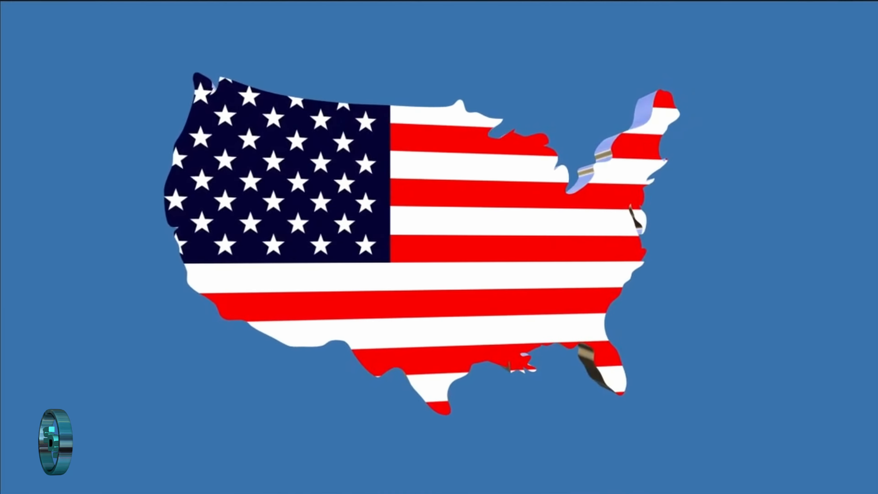